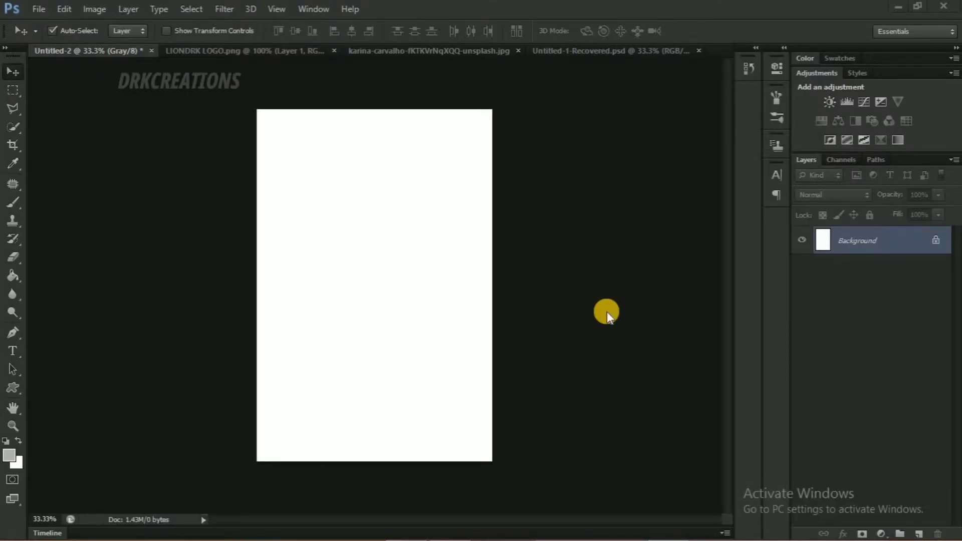
- Start a new document with a width of 1000 pixels and a height of 1500 pixels
left_click(37, 10)
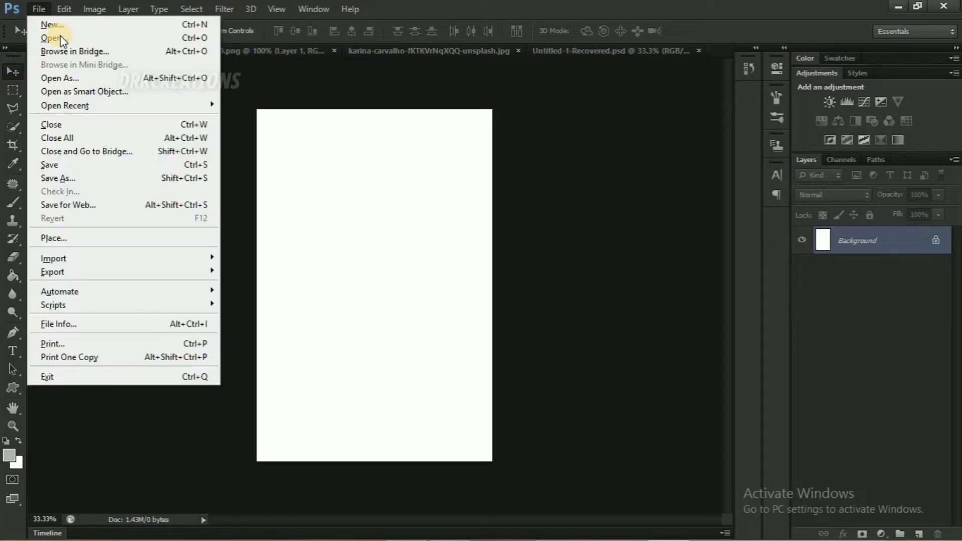
left_click(118, 23)
double_click(396, 183)
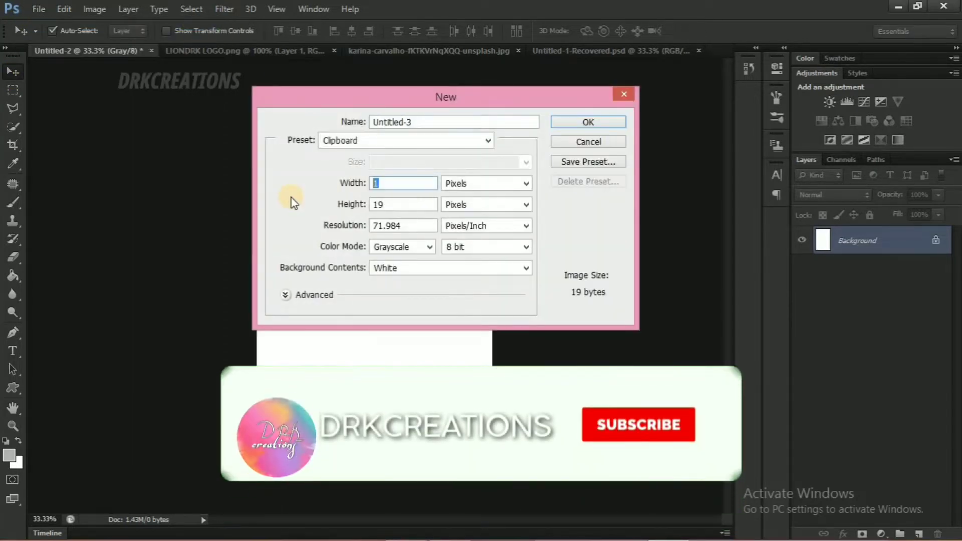
type("1000")
key("Tab")
key("Tab")
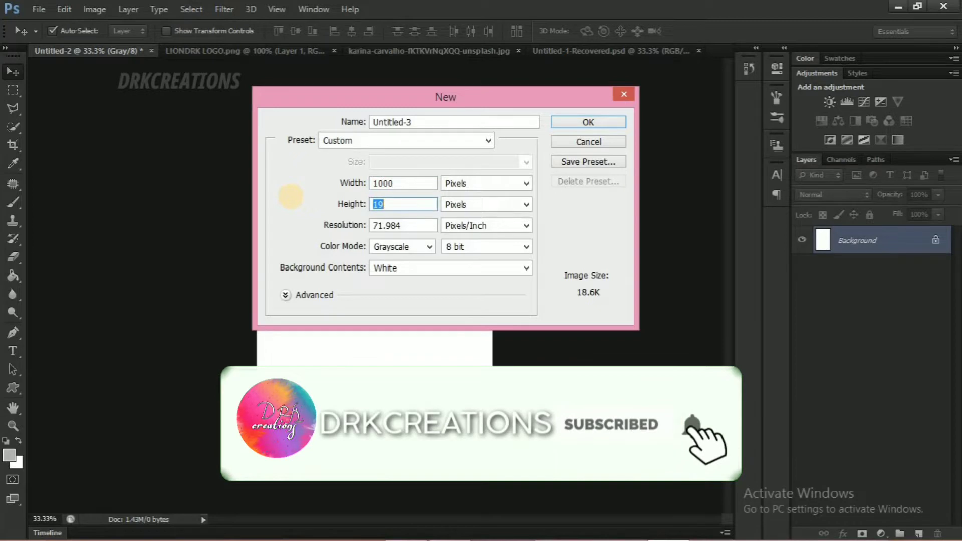
type("1500")
key("Tab")
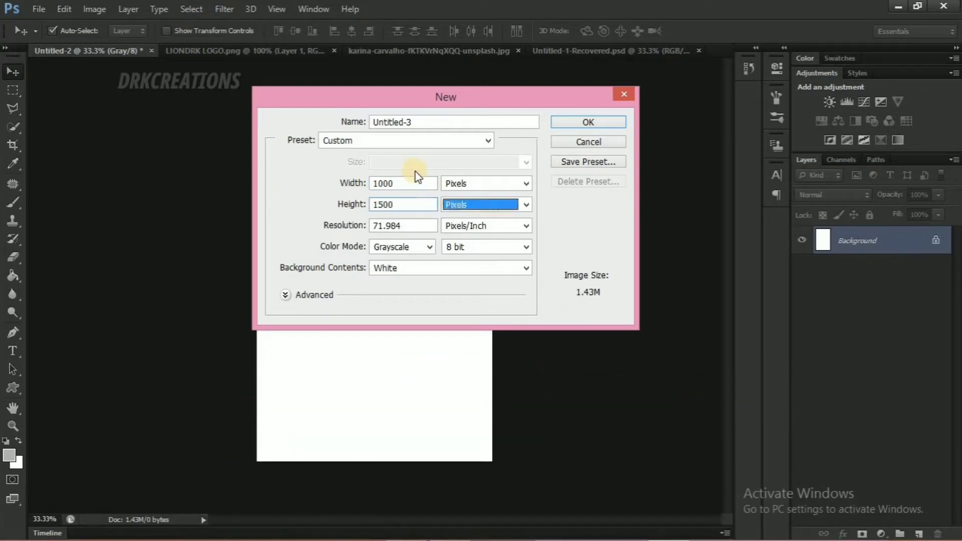
- Set the new document's resolution to 300 pixels/inch and colour mode to RGB Color, and create it
type("300")
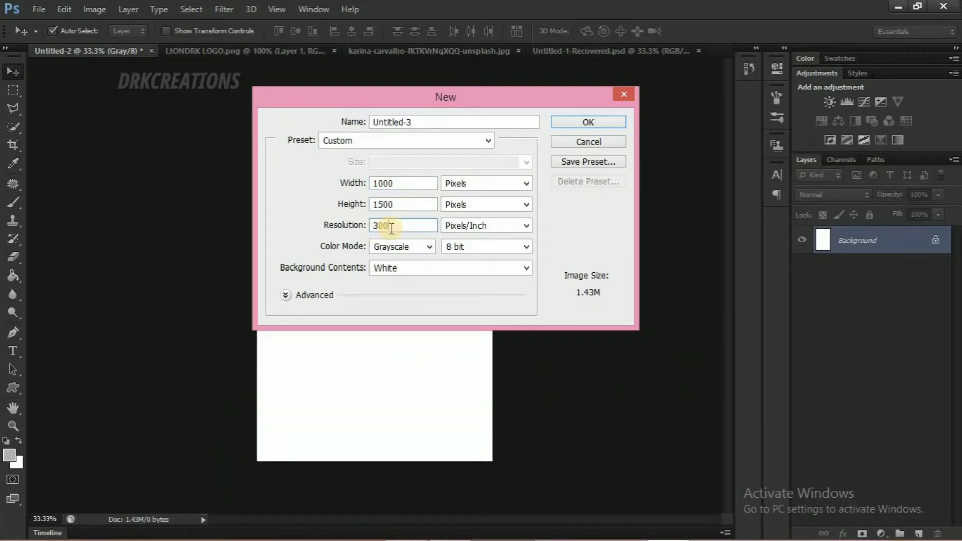
left_click(428, 247)
left_click(401, 284)
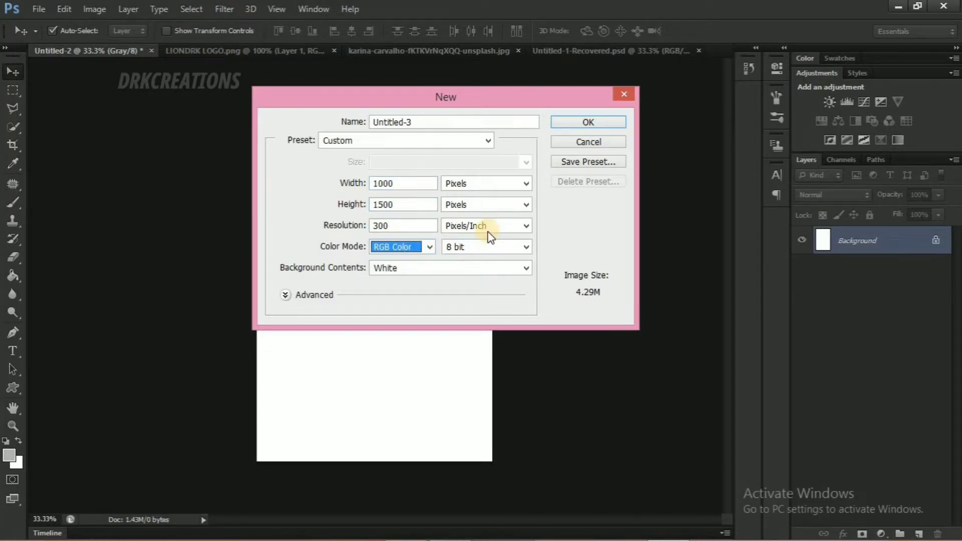
left_click(588, 124)
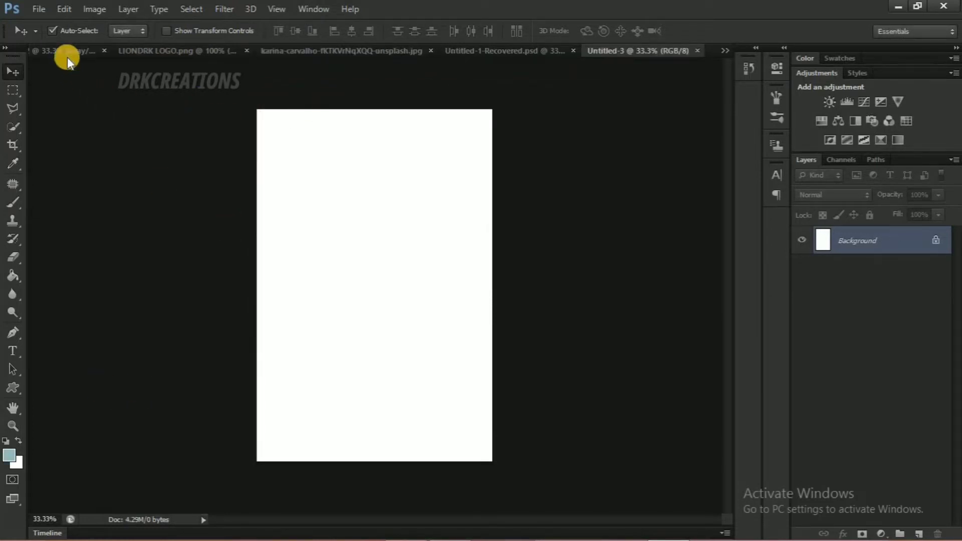
- Reorder the Untitled-3 document to sit beside Untitled-2, and close Untitled-2 without saving
left_click(68, 53)
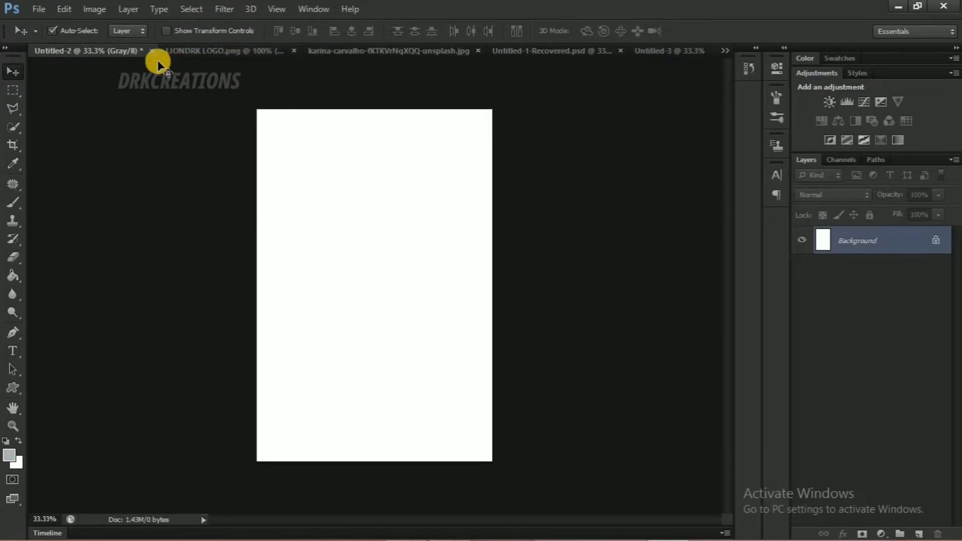
left_click(660, 50)
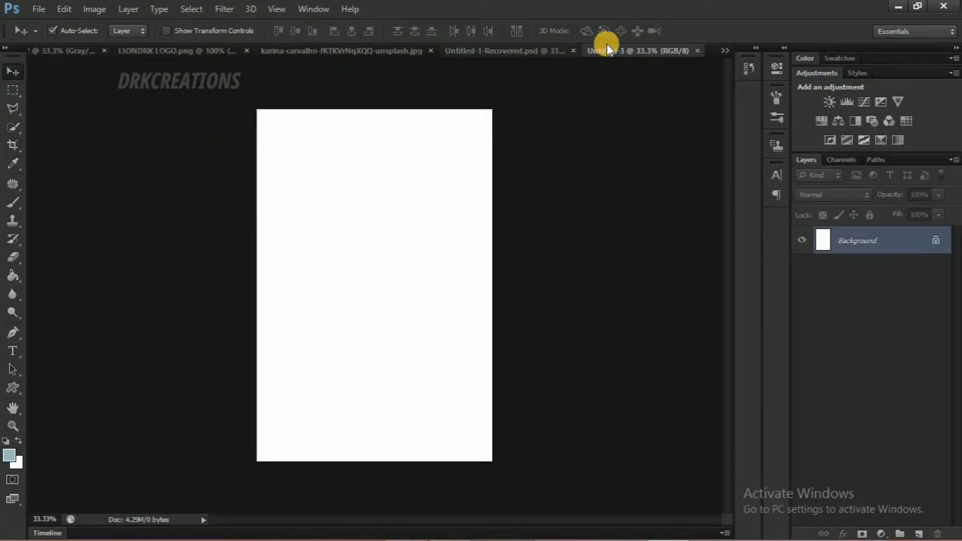
left_click_drag(512, 58, 167, 49)
left_click_drag(464, 60, 344, 61)
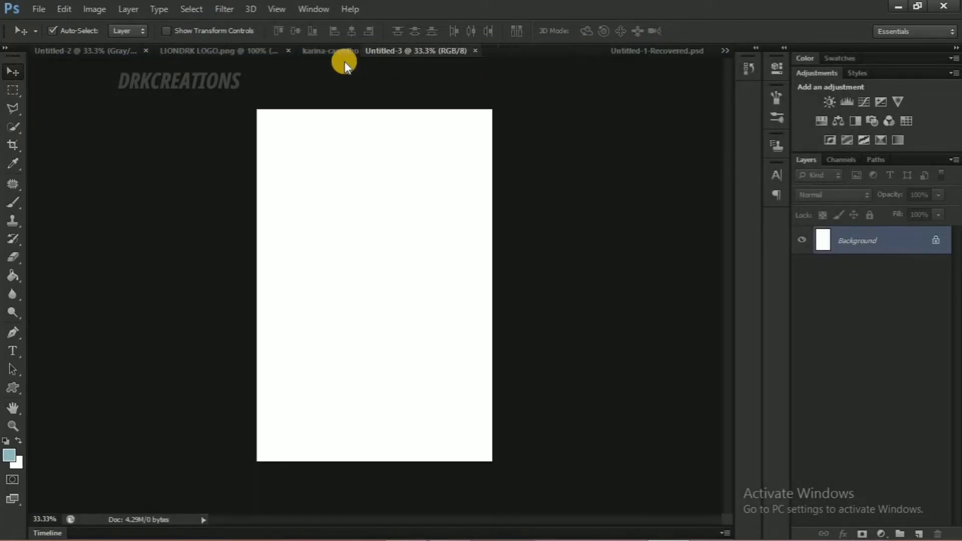
left_click_drag(257, 67, 216, 50)
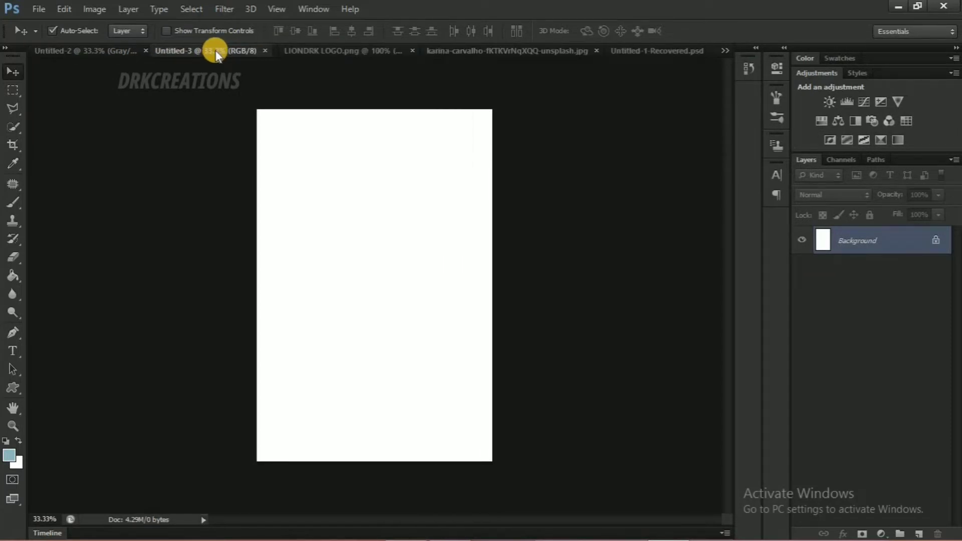
left_click(149, 50)
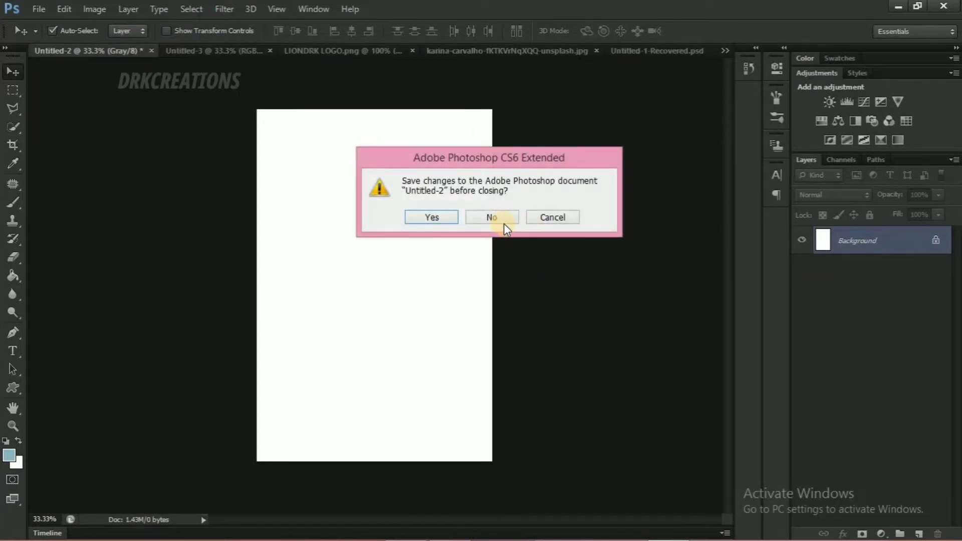
left_click(468, 222)
- Convert the levitating man photo's background into a regular layer and copy it into the Untitled-3 document
left_click(461, 53)
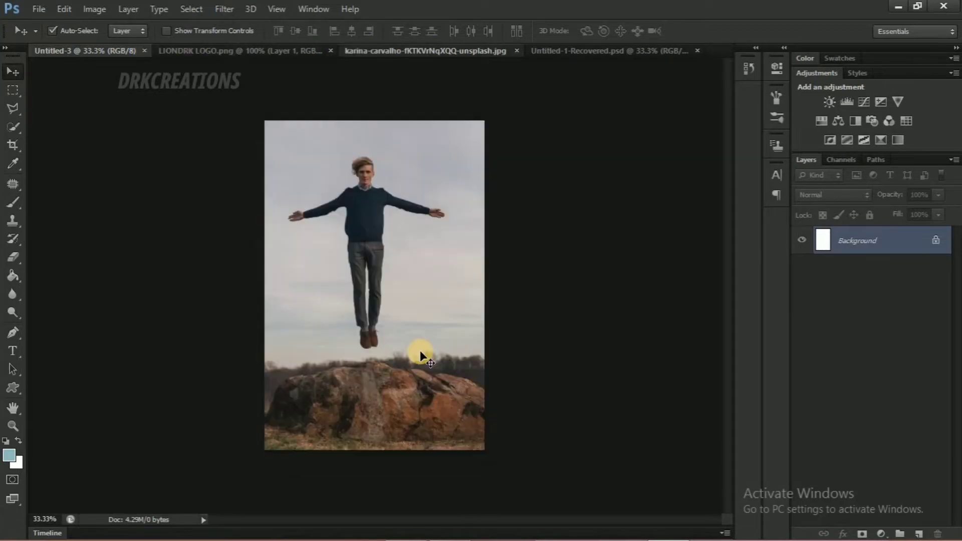
double_click(944, 252)
key("Return")
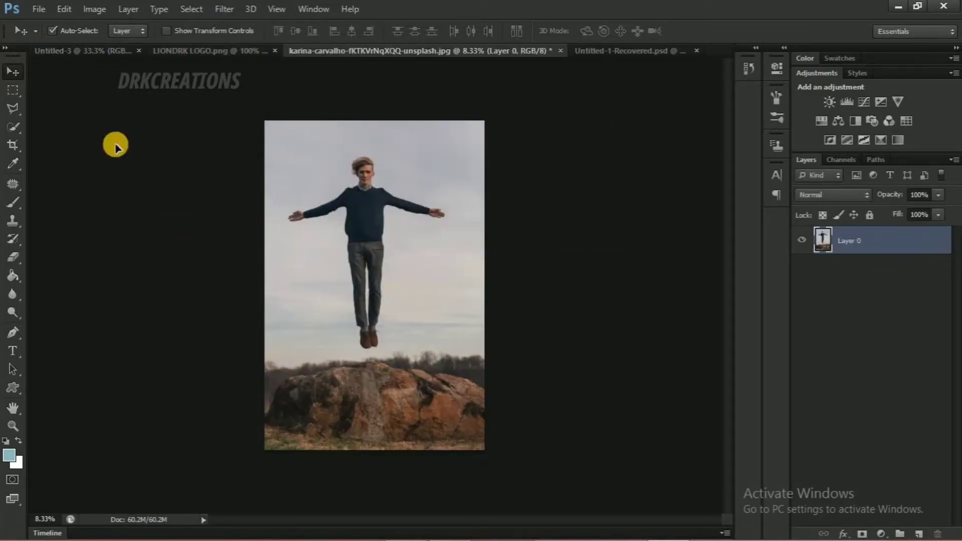
left_click_drag(116, 147, 109, 56)
left_click_drag(528, 302, 516, 300)
- Scale the man's photo down proportionally with Free Transform to about the canvas width and position it on the page
key("ctrl+t")
left_click_drag(429, 333, 589, 161)
left_click_drag(460, 260, 501, 135)
left_click_drag(332, 456, 599, 141)
left_click_drag(465, 301, 500, 246)
left_click_drag(456, 223, 433, 251)
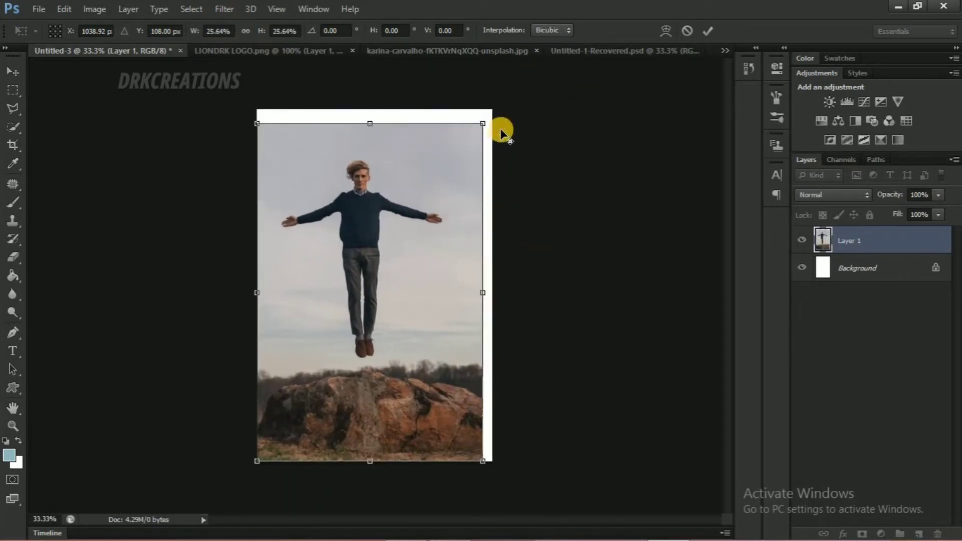
left_click_drag(496, 119, 448, 257)
key("Return")
- Enlarge the photo proportionally to about 111% and reposition it so it fills the whole canvas
key("ctrl+t")
left_click_drag(498, 135, 506, 109)
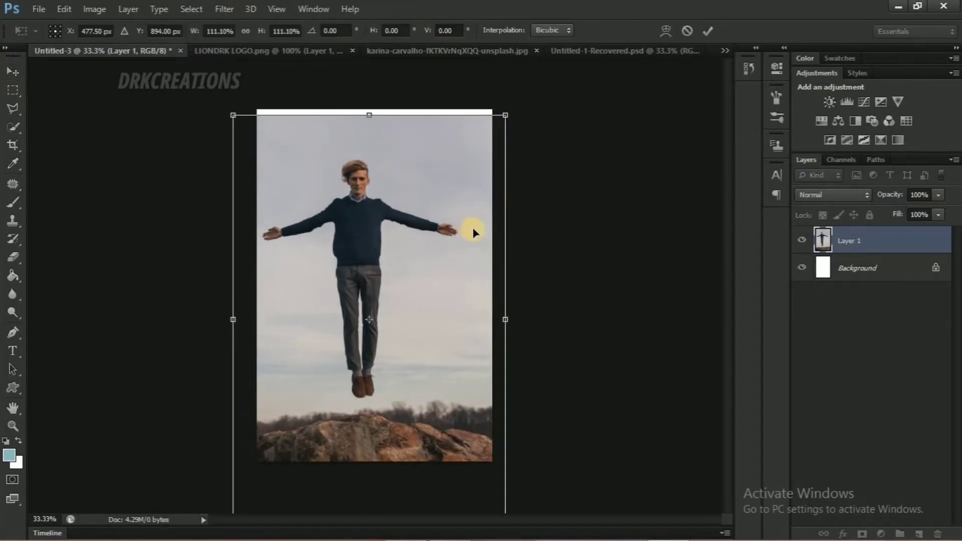
left_click_drag(473, 227, 469, 241)
key("Return")
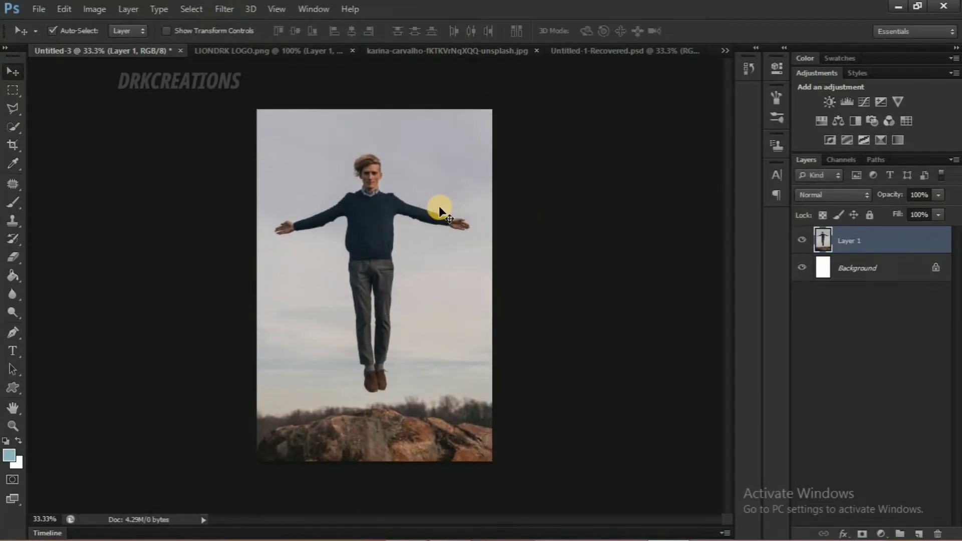
- Select the sky and rocks around the man with the Quick Selection tool
left_click(13, 128)
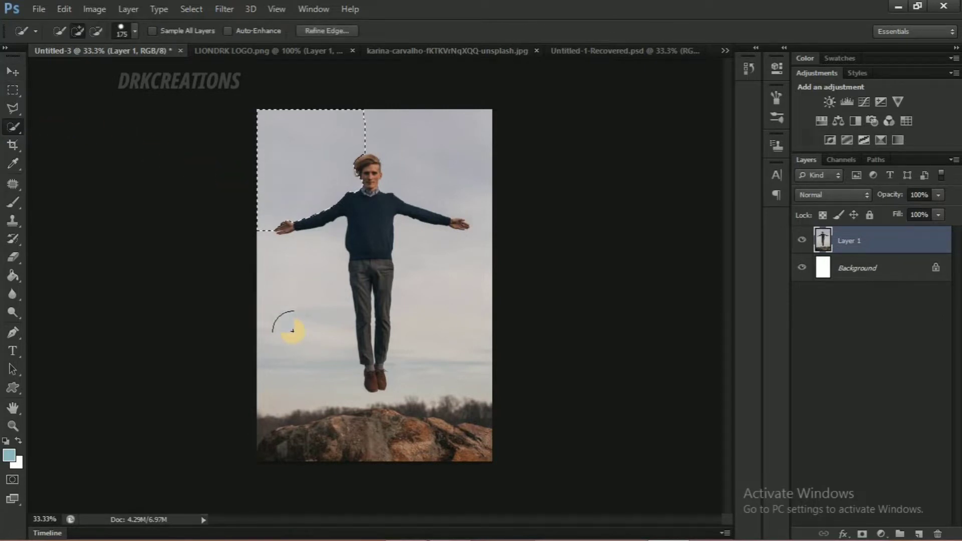
mouse_move(292, 331)
left_mouse_down()
mouse_move(301, 390)
mouse_move(447, 426)
left_mouse_up()
mouse_move(358, 431)
left_mouse_down()
mouse_move(414, 403)
mouse_move(444, 324)
mouse_move(457, 182)
mouse_move(440, 181)
left_mouse_up()
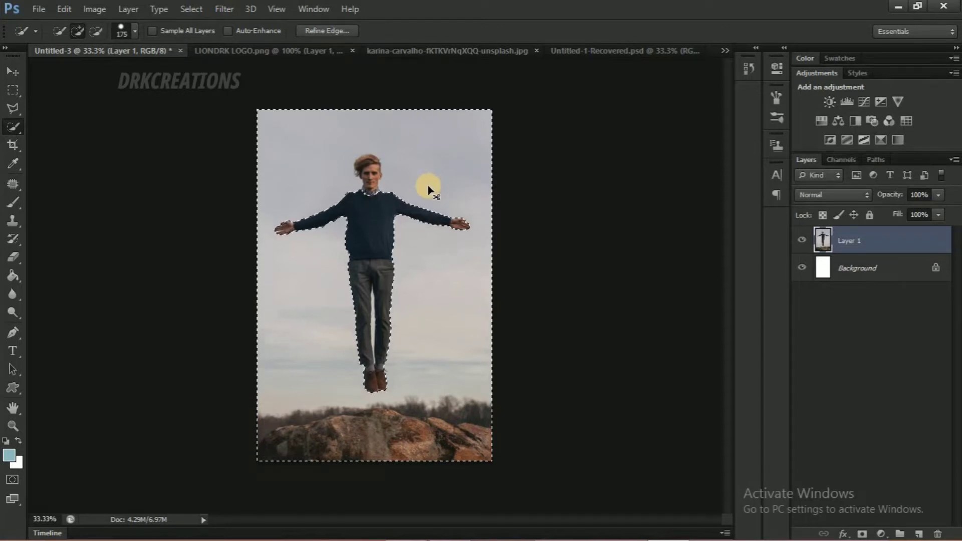
- Reduce the selection brush to 50 and subtract the man's face and hair from the background selection
key("ctrl+plus")
key("ctrl+plus")
scroll(366, 350, "up", 5)
key("bracketleft")
key("bracketleft")
key("bracketleft")
key("bracketleft")
key("bracketleft")
key("bracketleft")
key("bracketleft")
key("bracketleft")
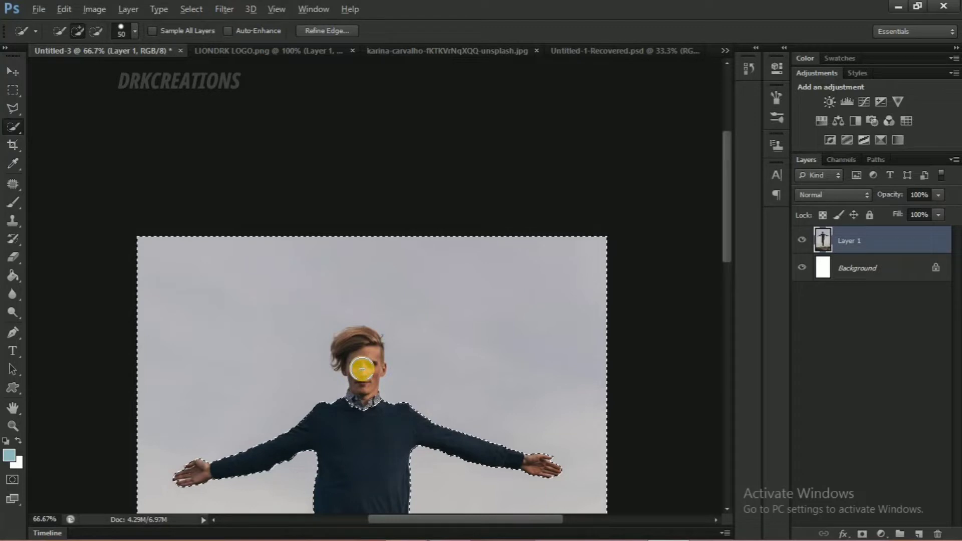
mouse_move(362, 369)
left_mouse_down()
mouse_move(360, 342)
mouse_move(343, 365)
left_mouse_up()
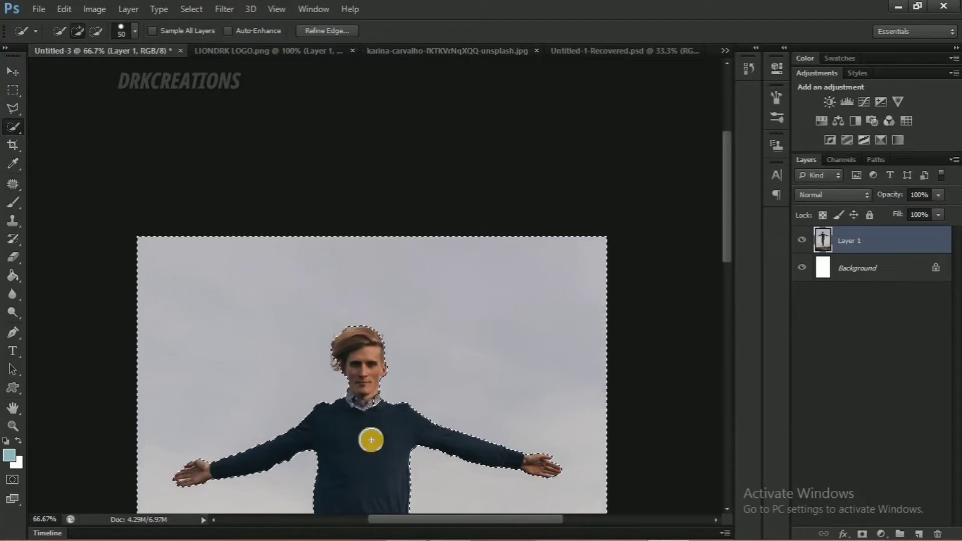
- Add the narrow sky gap between the man's legs to the selection, using brush sizes 20 and 9
scroll(368, 257, "down", 5)
scroll(367, 324, "up", 2)
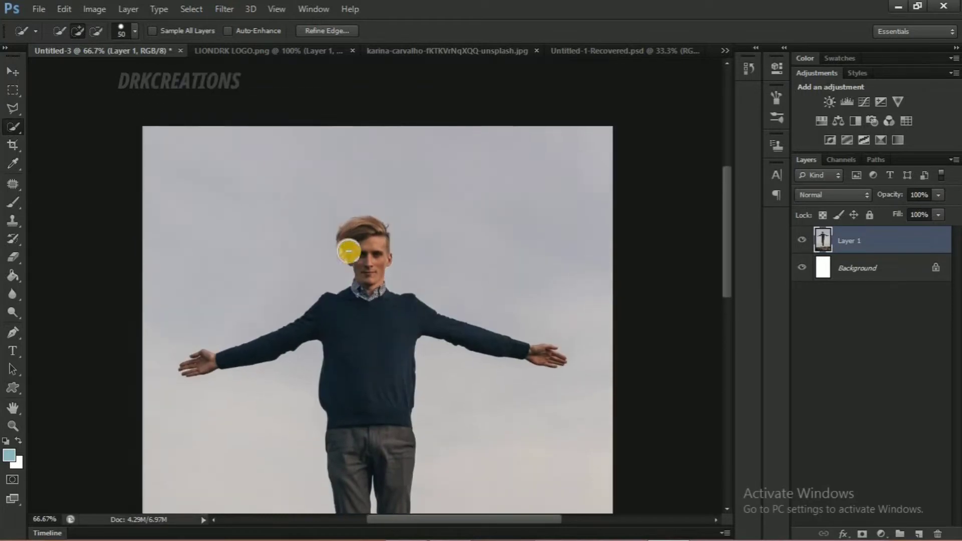
key("alt")
left_click_drag(350, 345, 386, 133)
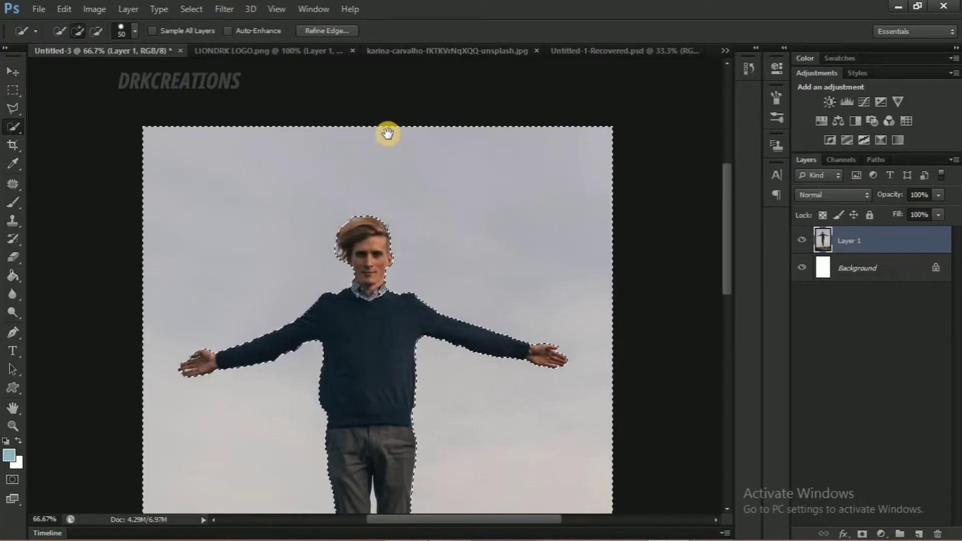
key("alt")
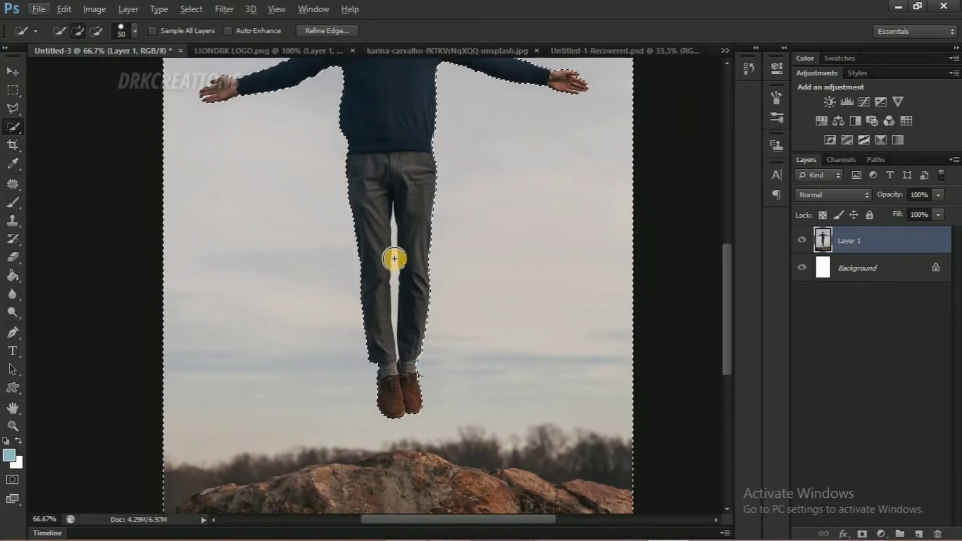
key("bracketleft")
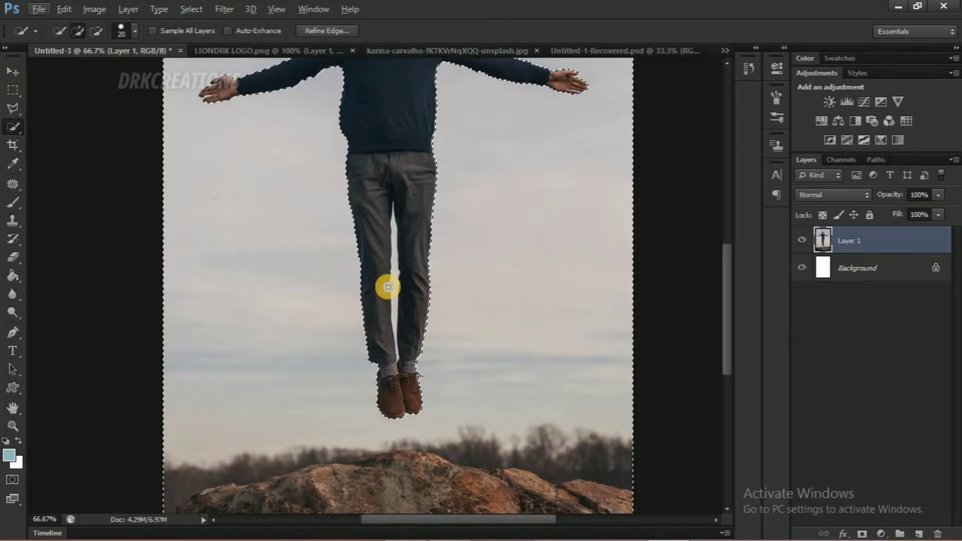
mouse_move(393, 272)
left_mouse_down()
mouse_move(382, 337)
mouse_move(395, 350)
left_mouse_up()
key("bracketleft")
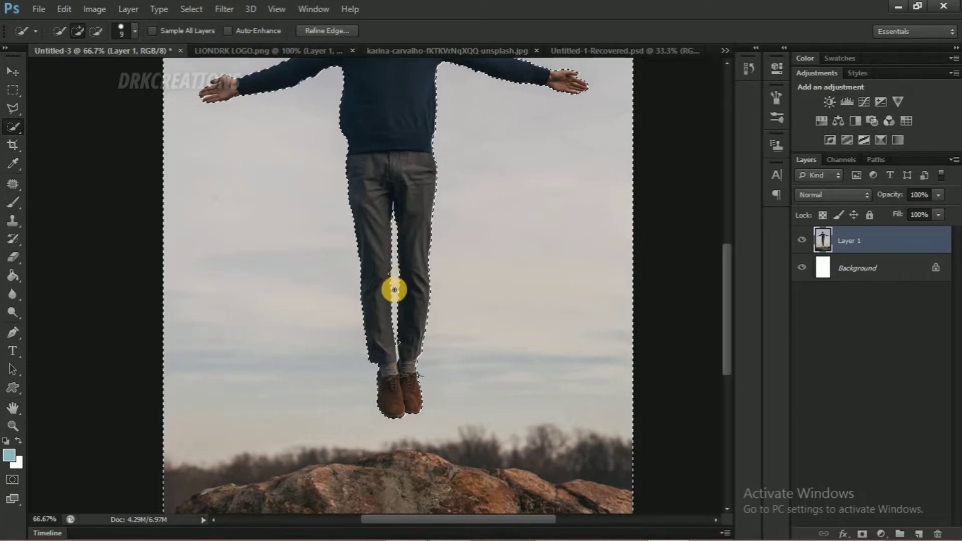
- Subtract the stray sweater area beside the shirt collar from the background selection
scroll(401, 438, "up", 5)
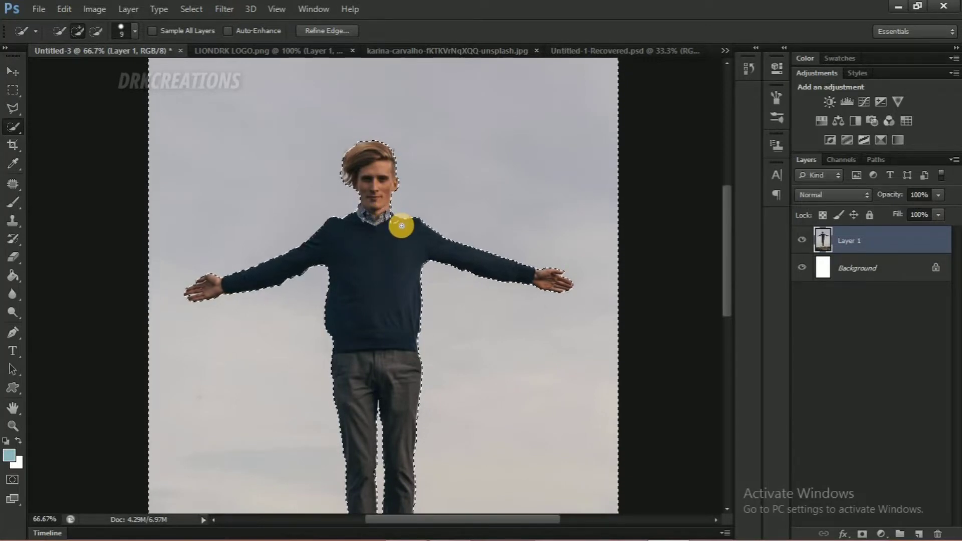
left_click(399, 224, "alt")
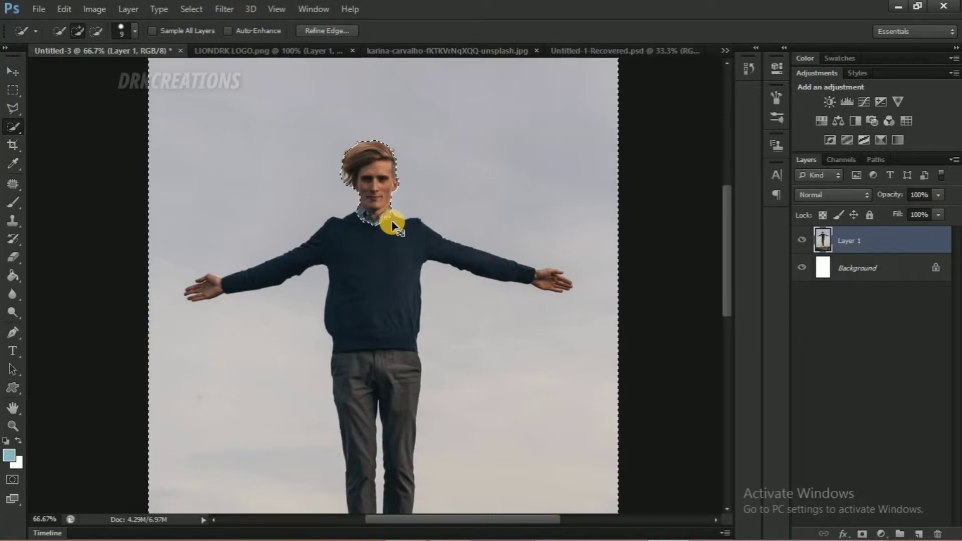
key("ctrl+z")
key("ctrl+plus")
key("ctrl+plus")
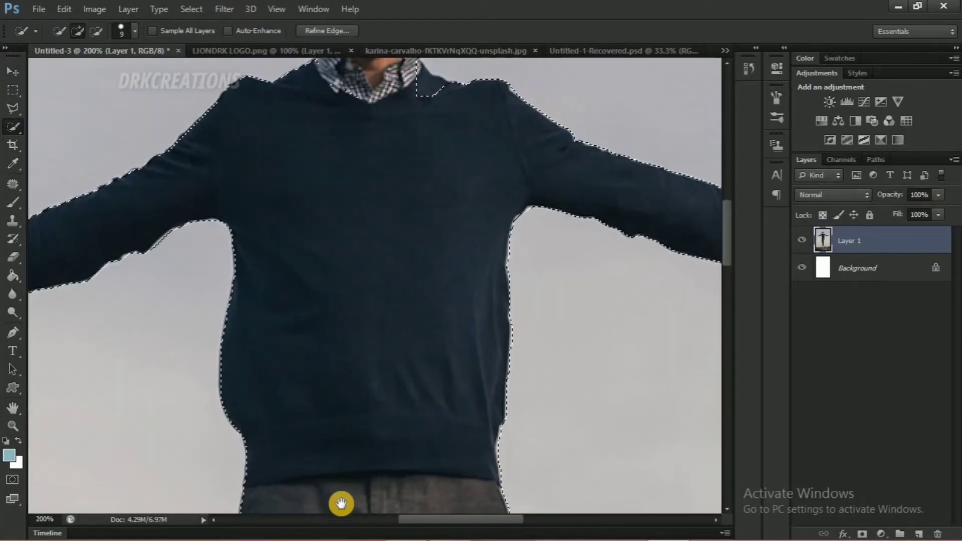
scroll(340, 503, "up", 5)
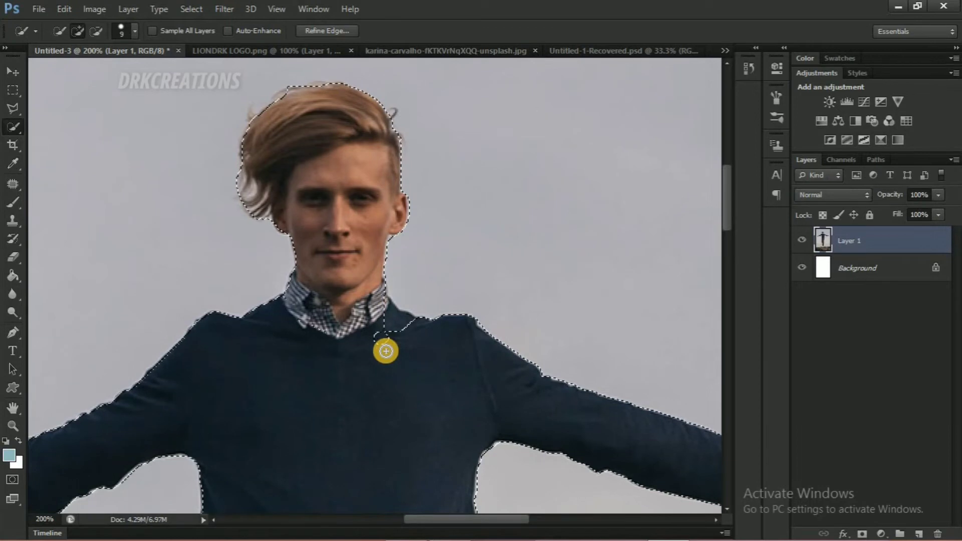
left_click_drag(386, 351, 386, 330)
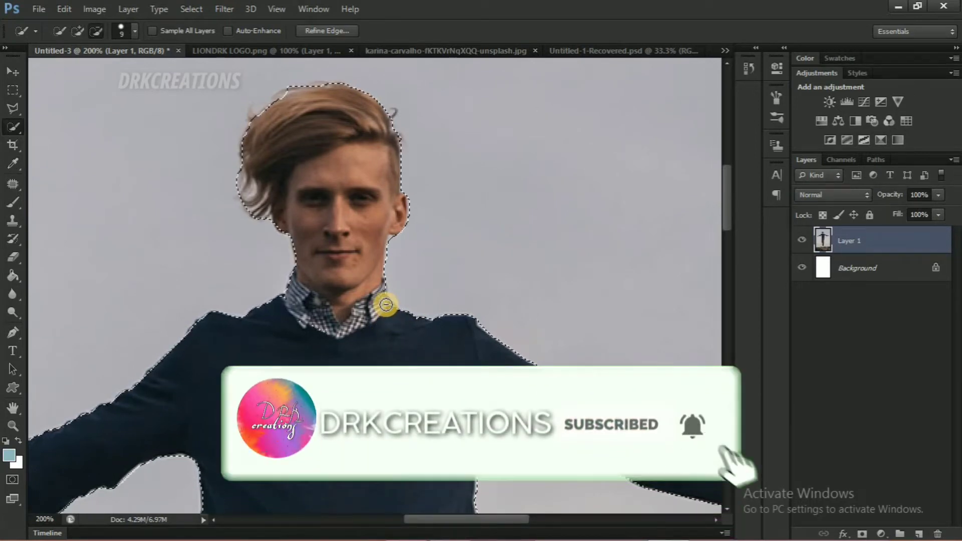
- Add a Curves adjustment layer masked to the selected background around the man
key("ctrl+minus")
key("ctrl+minus")
key("ctrl+minus")
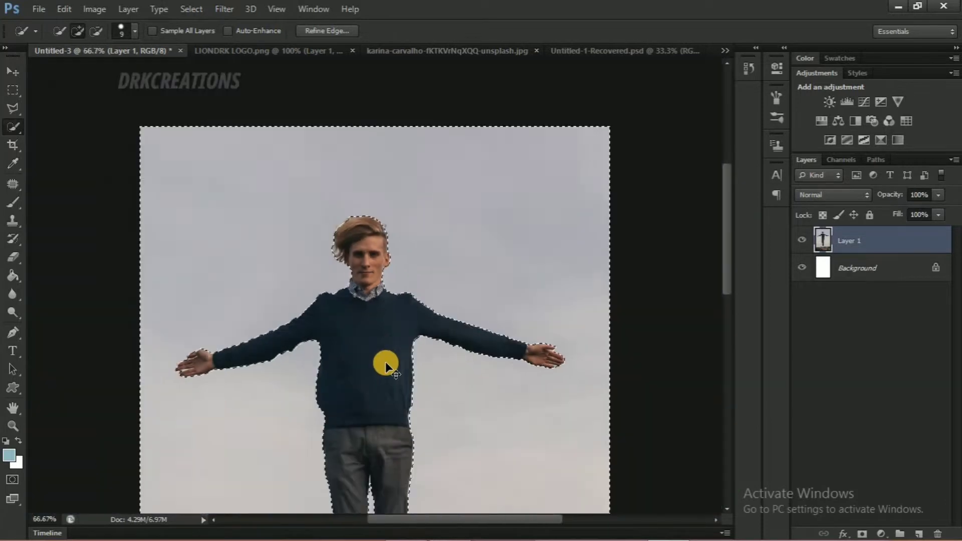
key("ctrl+minus")
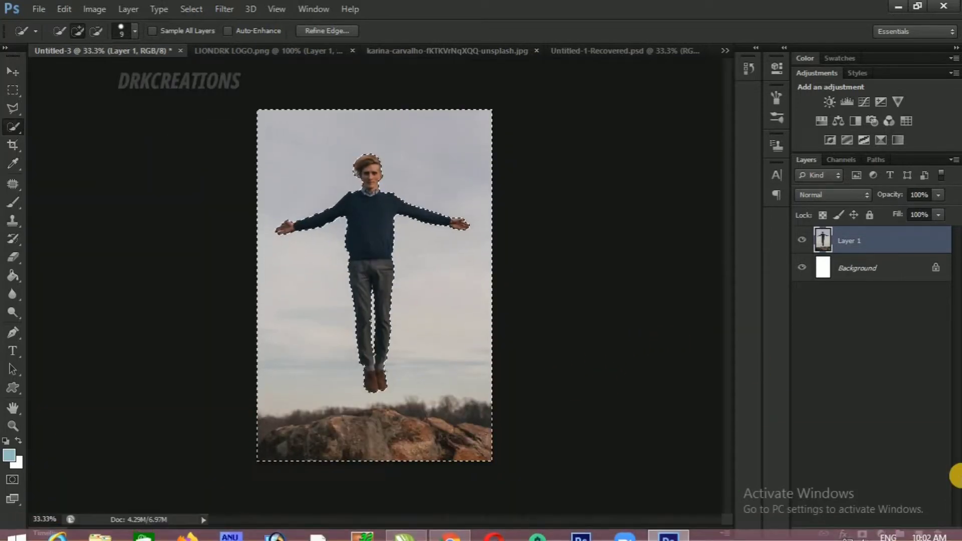
left_click(880, 534)
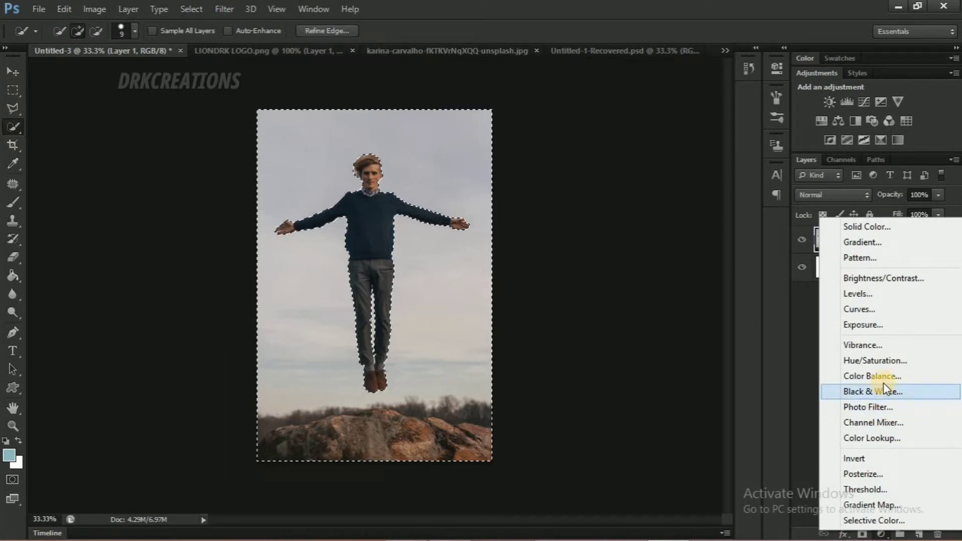
left_click(871, 310)
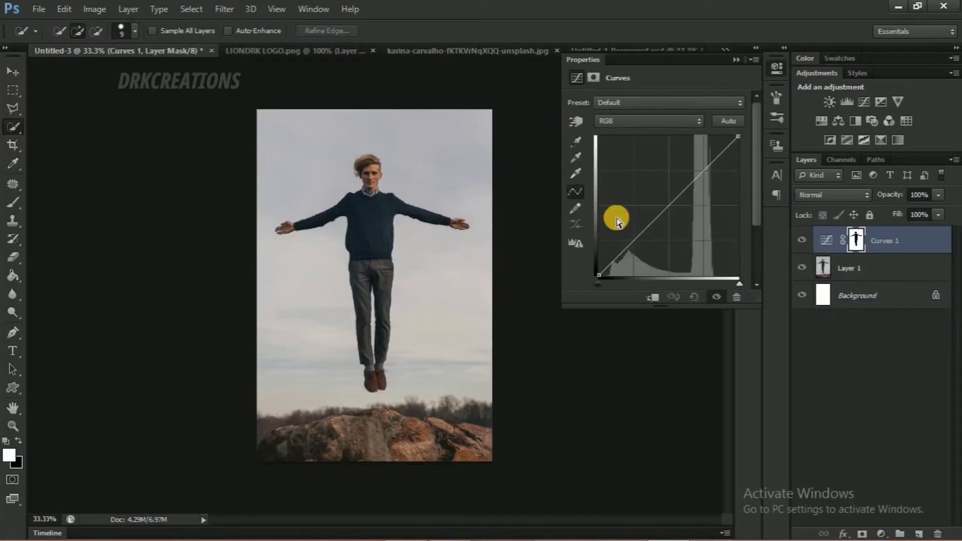
- Shape the Curves 1 adjustment to darken the background shadows slightly, adding a second curve point in the highlights, and collapse its settings
left_click_drag(635, 244, 636, 246)
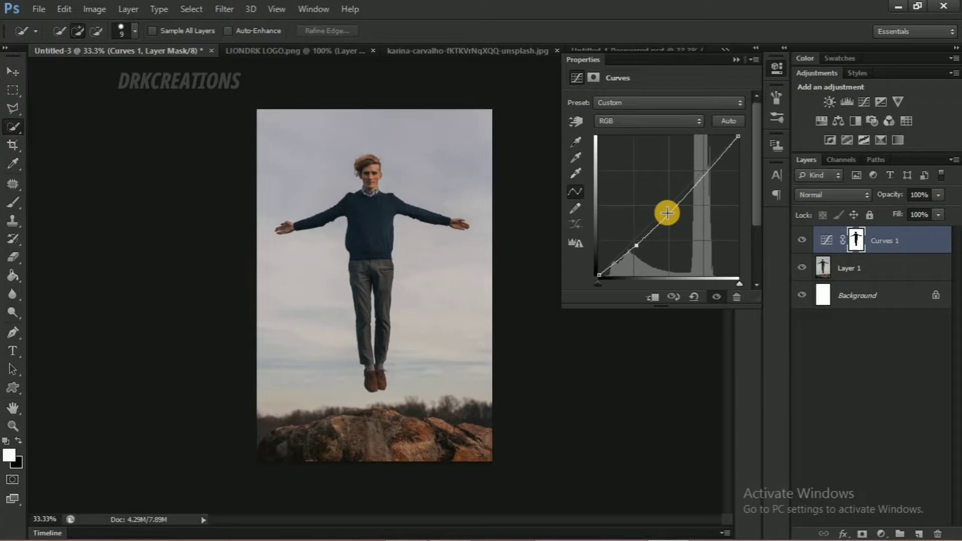
left_click_drag(649, 212, 693, 183)
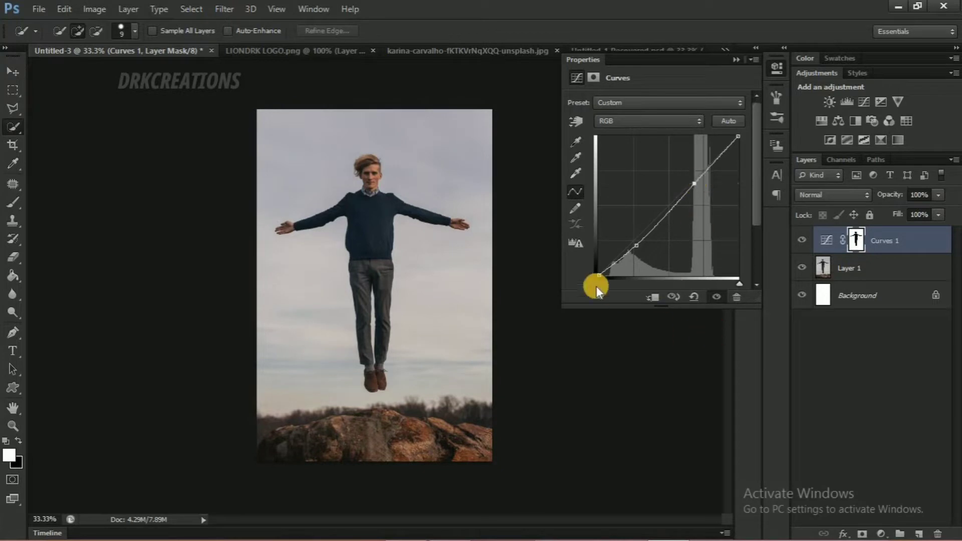
left_click(656, 301)
left_click(797, 55)
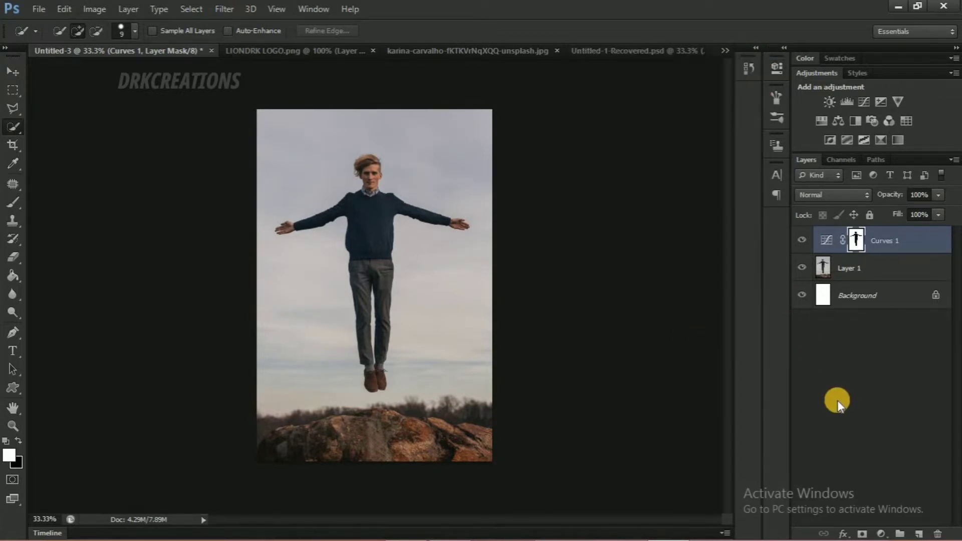
- Copy the stormy rocks and clouds layer (Layer 2) from LIONDRK LOGO.png into the Untitled-3 composite
left_click(309, 49)
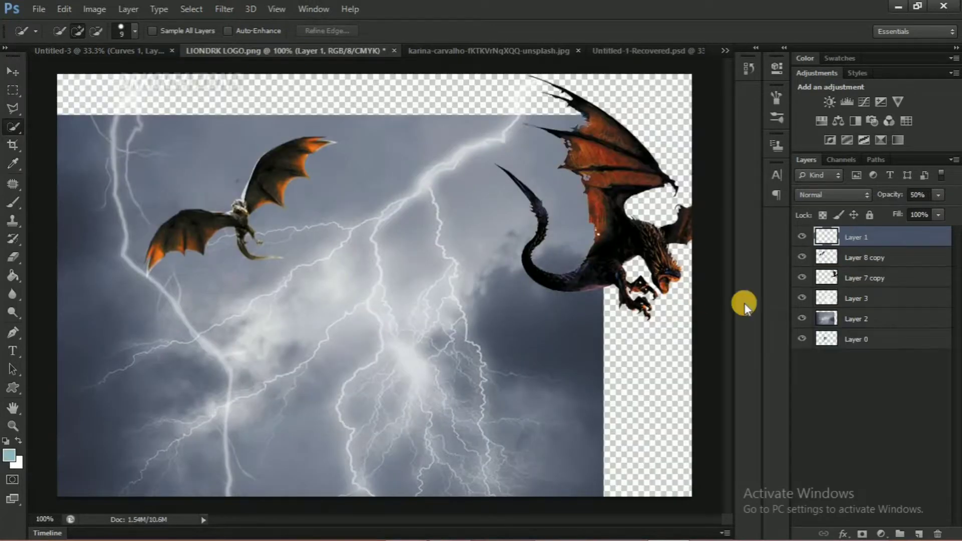
left_click(790, 317)
left_click(14, 72)
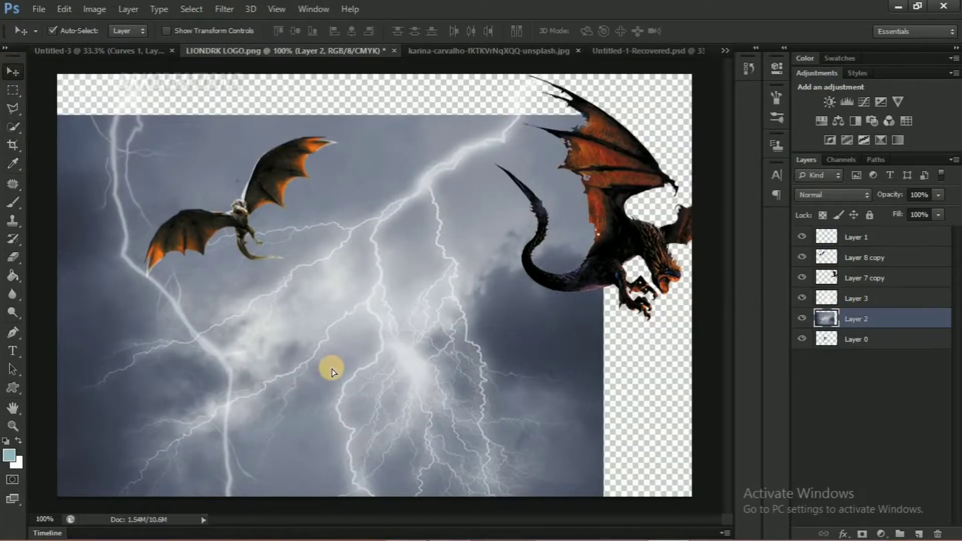
left_click_drag(332, 365, 400, 253)
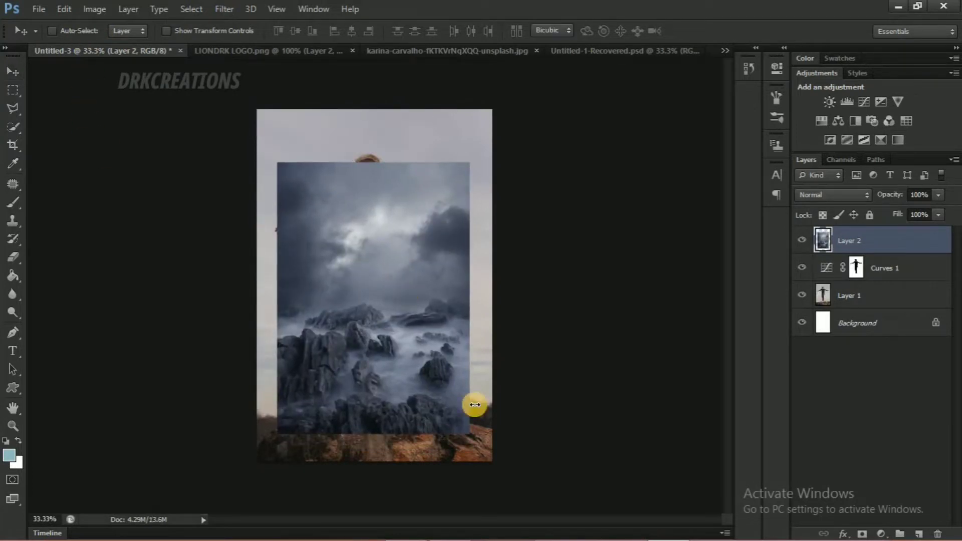
- Scale the stormy landscape layer to about 140% and position it to cover the whole canvas
key("ctrl+t")
left_click_drag(473, 446, 494, 473)
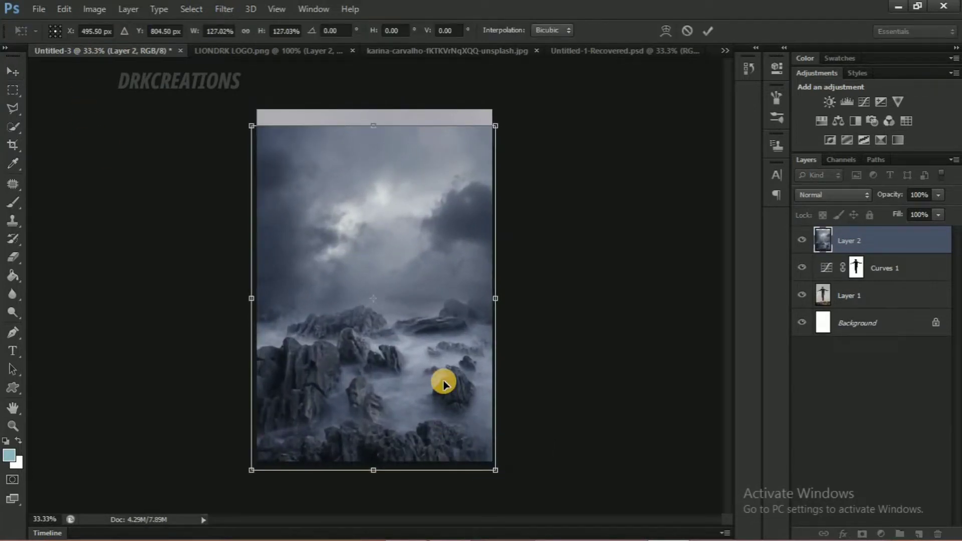
left_click_drag(443, 382, 459, 421)
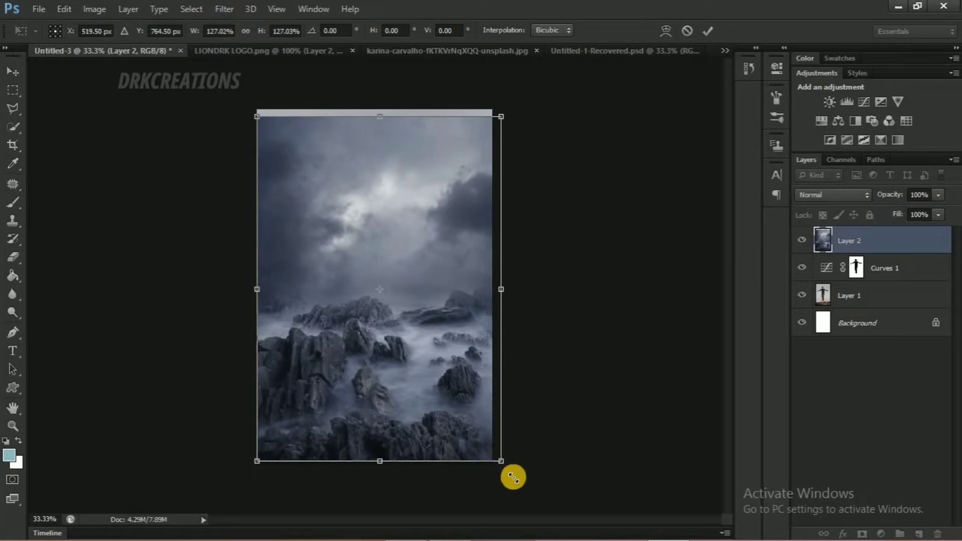
left_click_drag(513, 477, 509, 470)
left_click_drag(457, 440, 510, 478)
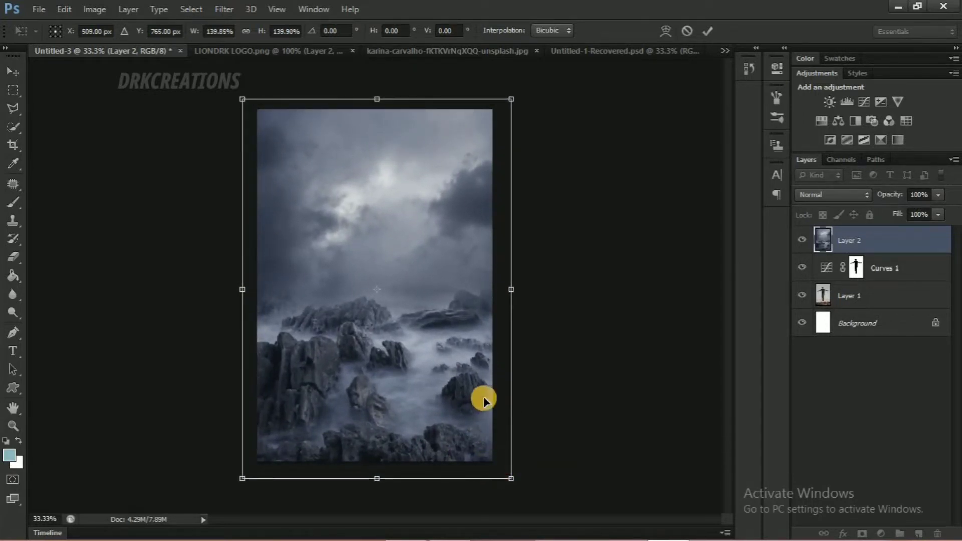
key("Return")
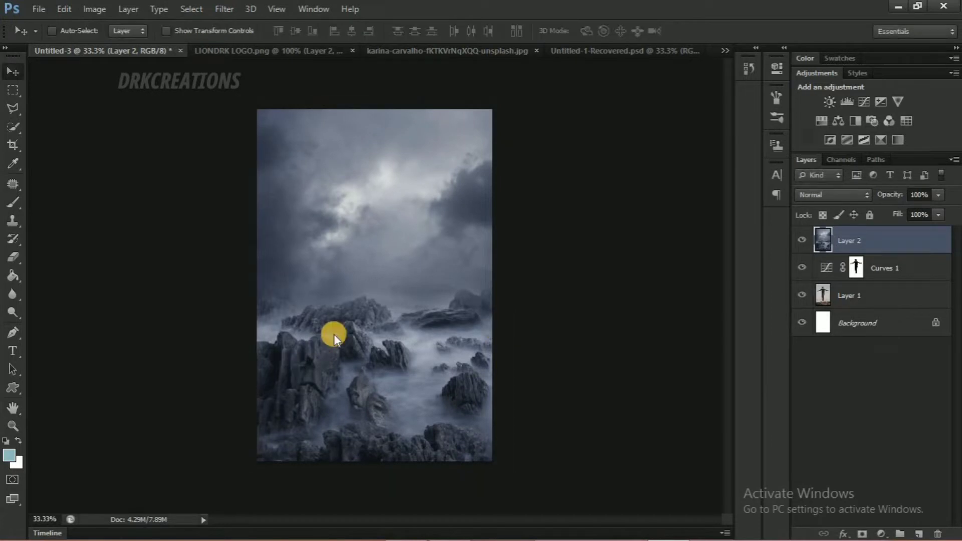
- Nudge the stormy landscape vertically into place and clip it to the Curves 1 layer
key("shift+Down")
key("shift+Down")
key("shift+Down")
key("shift+Down")
key("shift+Up")
key("shift+Up")
key("shift+Up")
key("shift+Up")
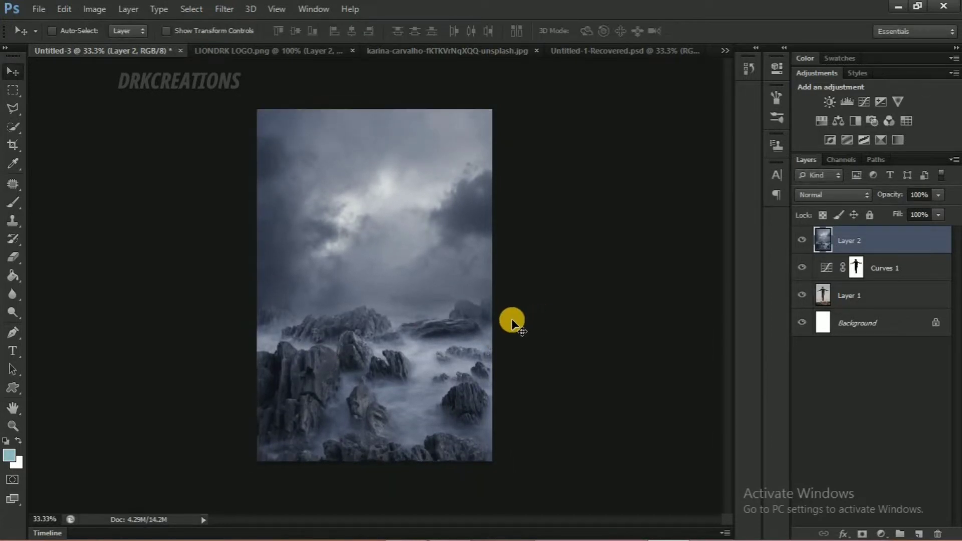
right_click(871, 250)
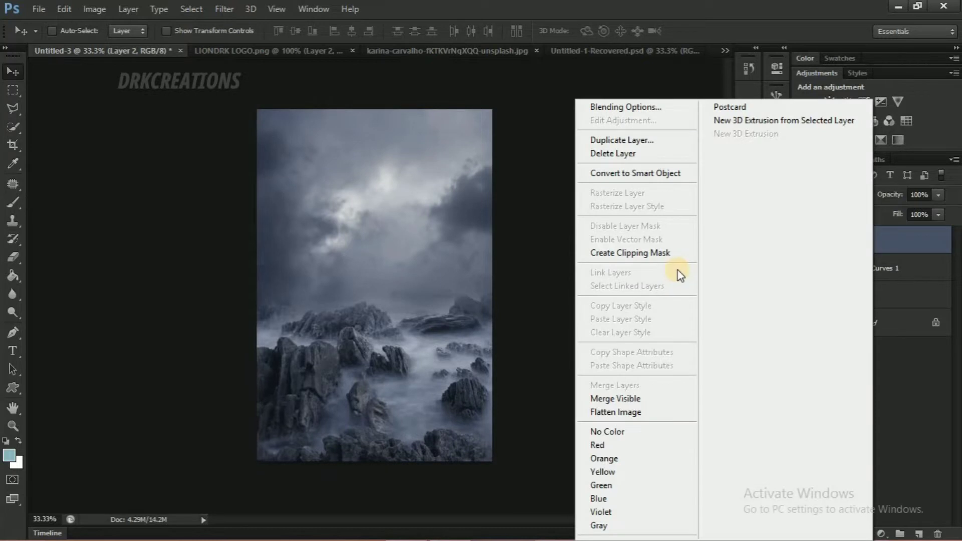
left_click(677, 253)
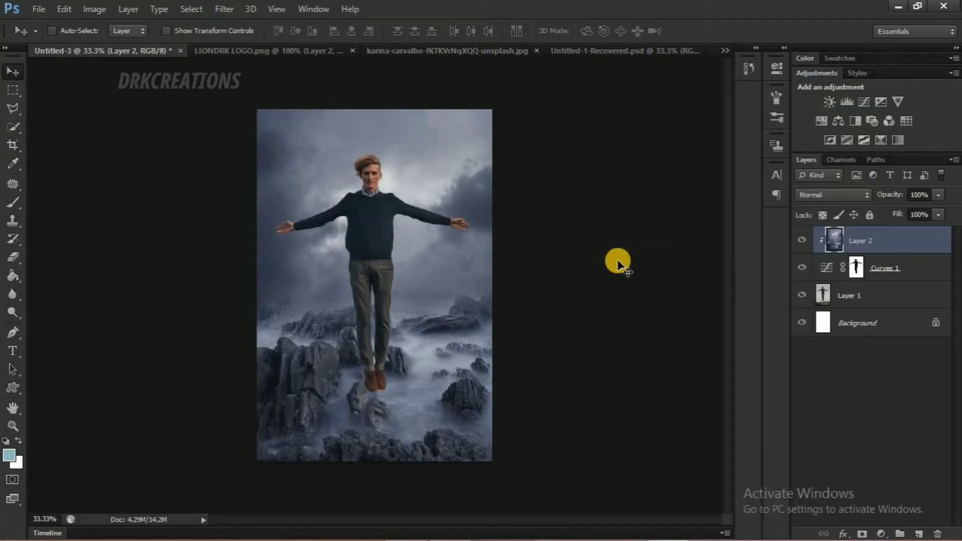
- Copy the branching lightning (Layer 3) from LIONDRK LOGO.png into the composite, placing it in the sky behind the man's right-hand side of the image
left_click(260, 52)
left_click(876, 297)
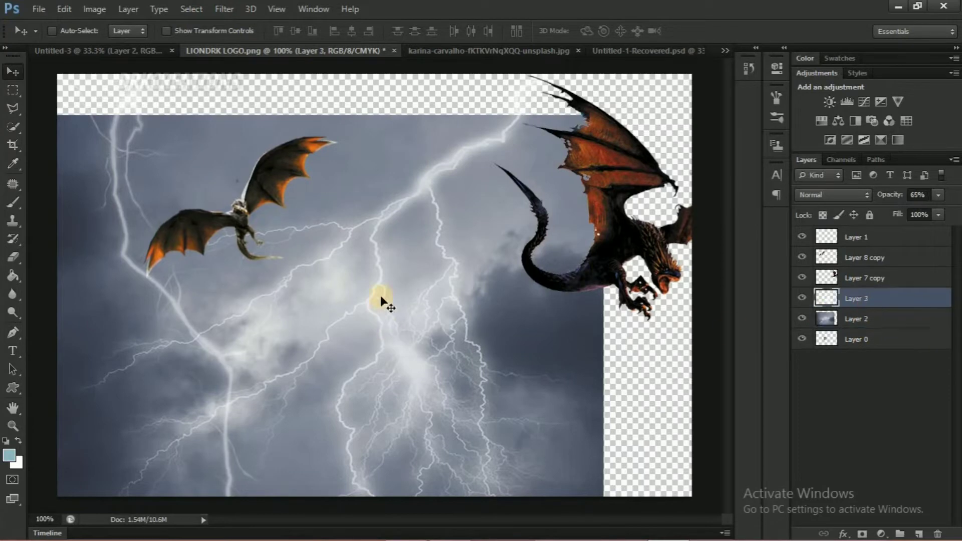
left_click_drag(266, 201, 445, 181)
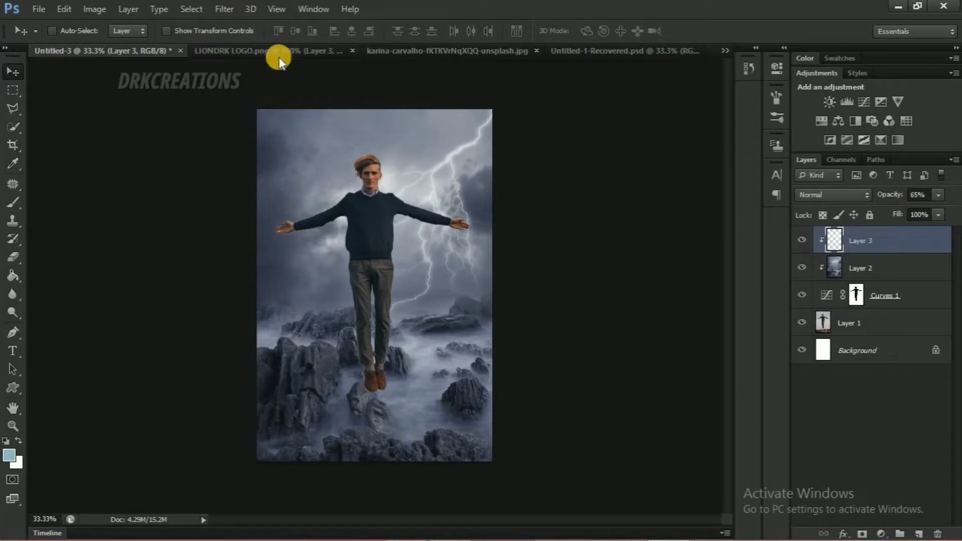
- Copy the single lightning bolt (Layer 1) from LIONDRK LOGO.png into the left side of the sky and rotate it slightly
left_click(279, 55)
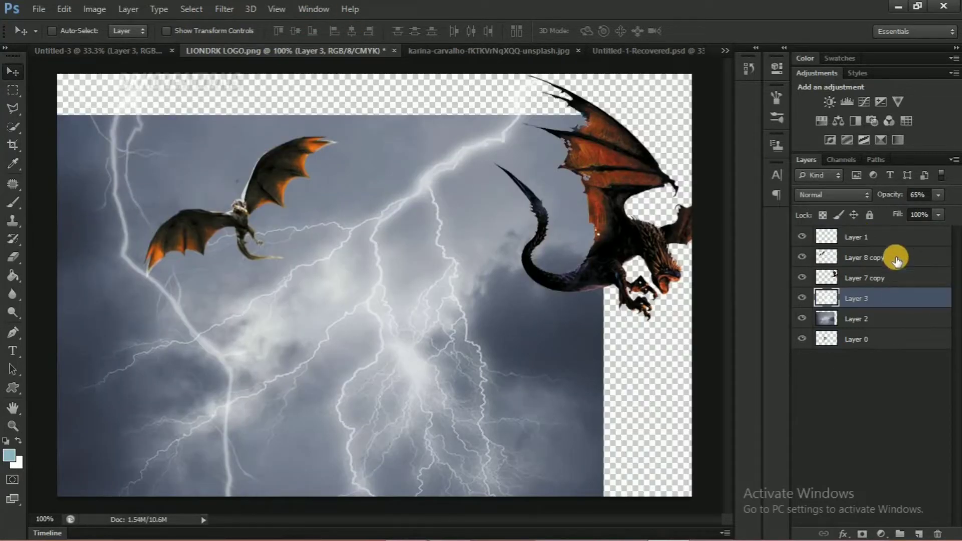
key("alt+period")
left_click_drag(194, 347, 281, 199)
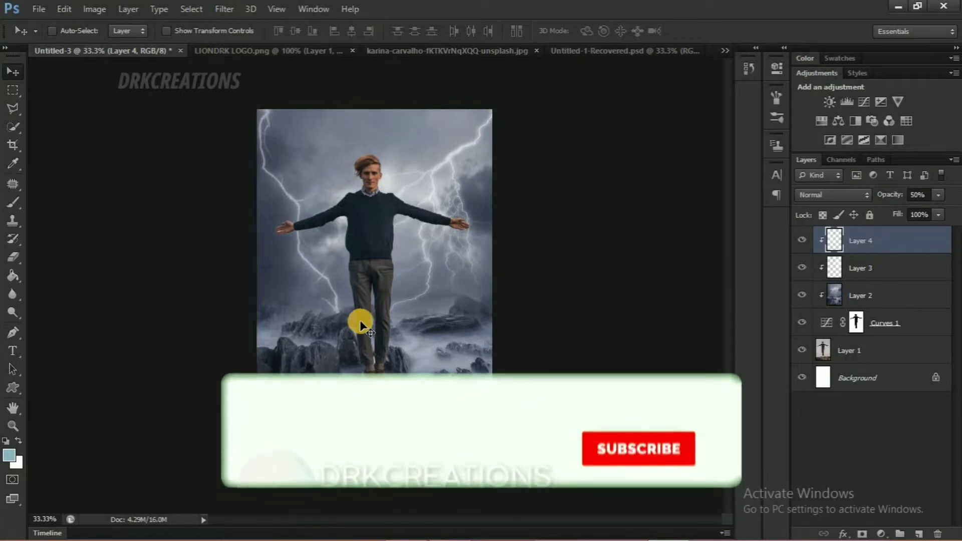
key("ctrl+t")
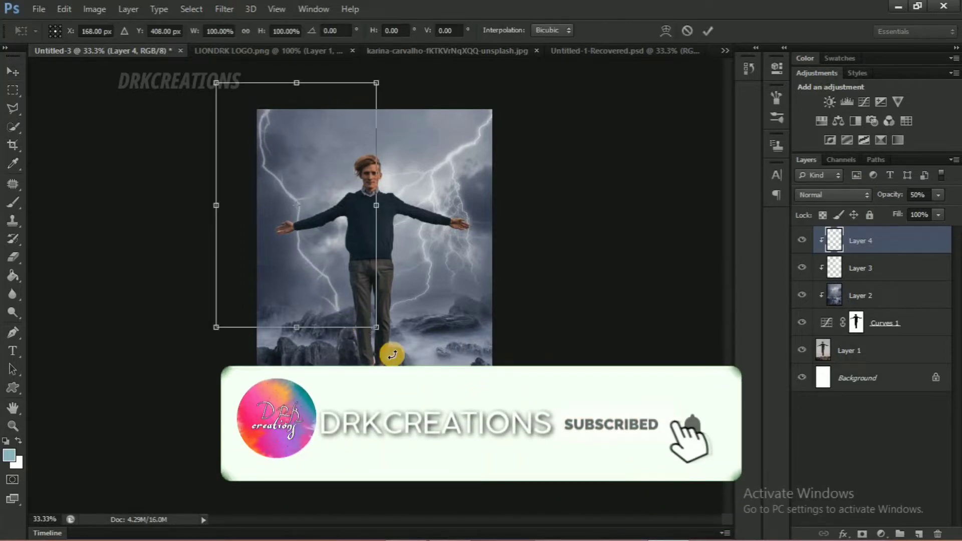
left_click_drag(393, 349, 334, 311)
key("Return")
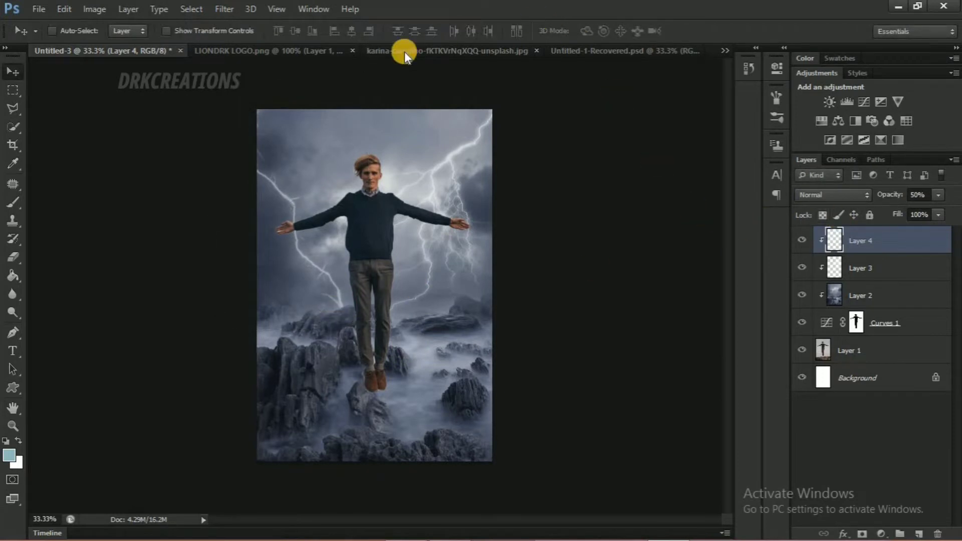
- Copy the small dragon (Layer 8 copy) into the composite beneath the man's arm on the left and reduce its opacity
left_click(324, 51)
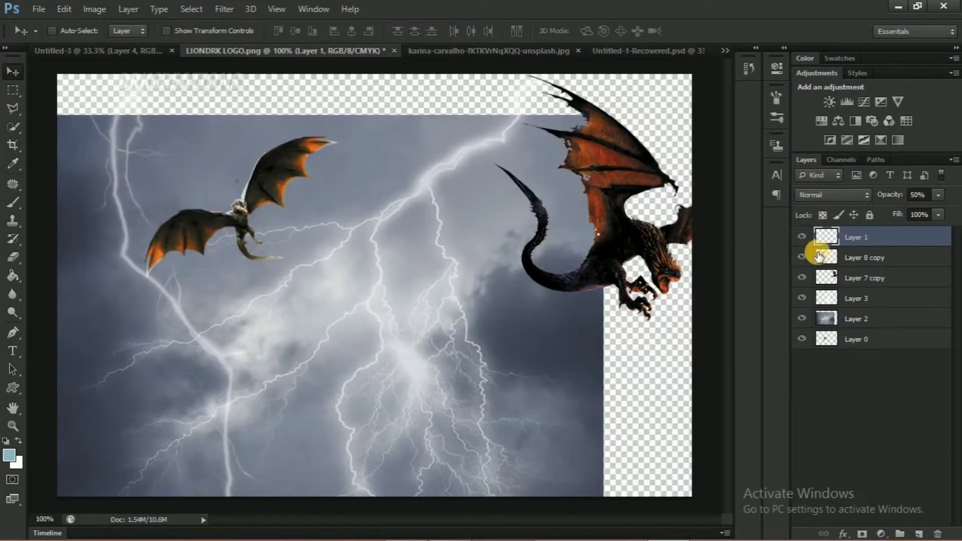
left_click(294, 176, "ctrl")
left_click_drag(294, 176, 273, 236)
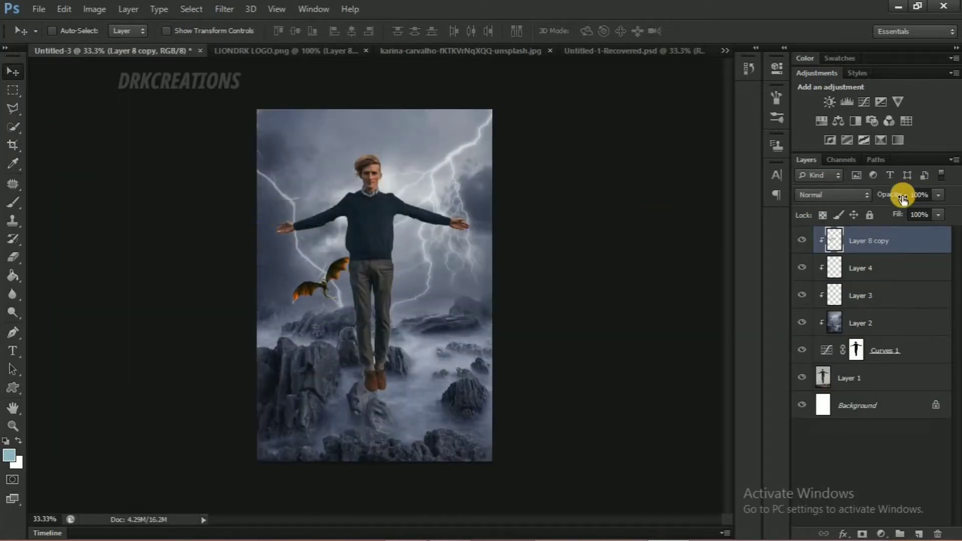
left_click_drag(884, 197, 894, 202)
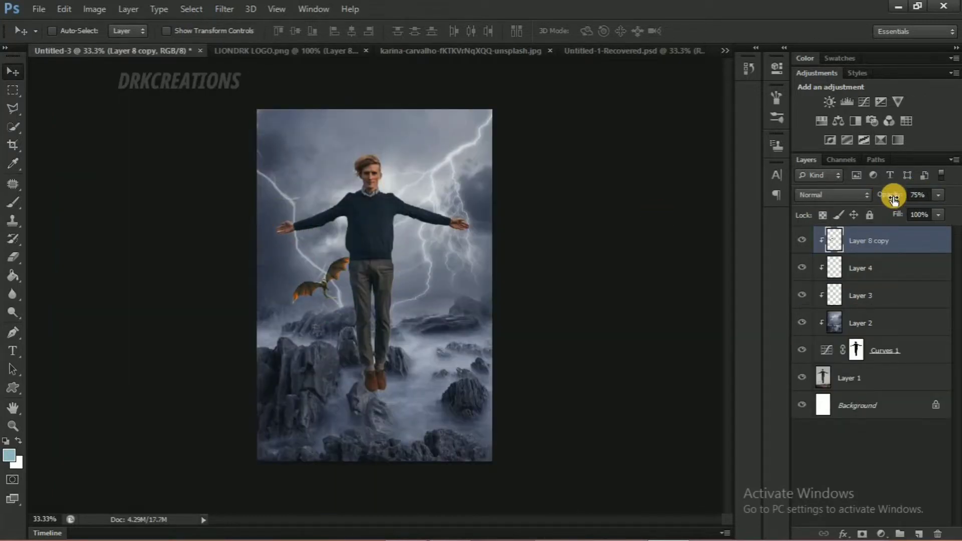
- Copy the large dragon (Layer 7 copy) into the composite to the right of the man's legs and set its opacity to 60%
left_click(250, 51)
left_click_drag(670, 252, 440, 307)
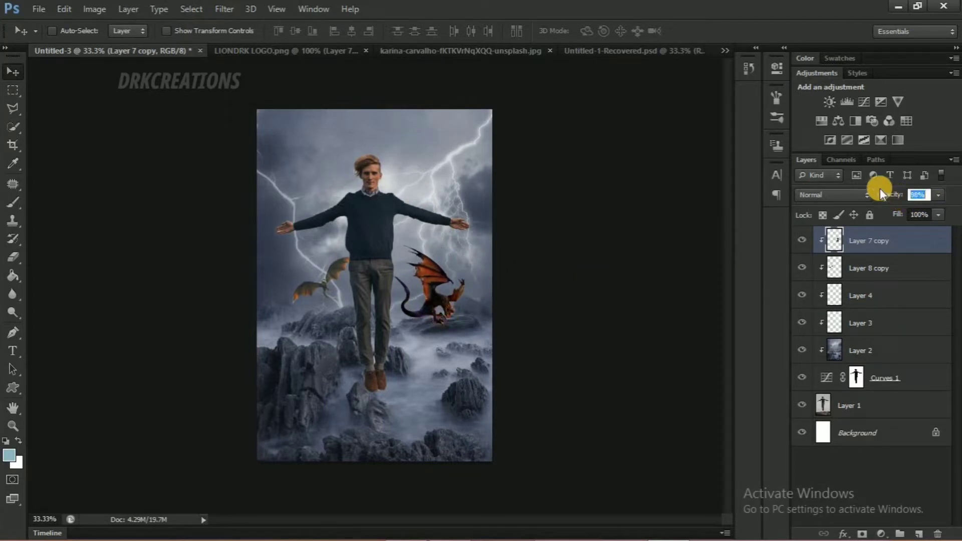
left_click_drag(879, 189, 879, 188)
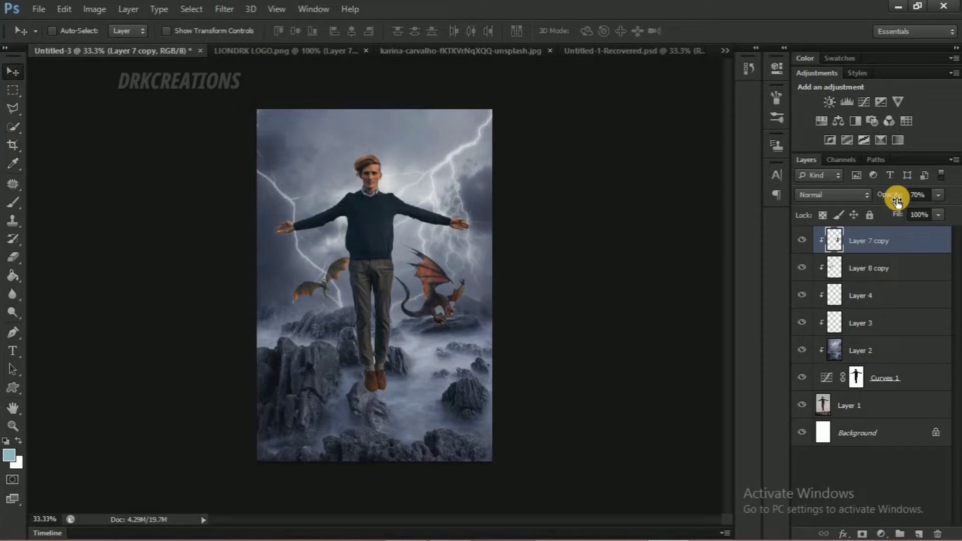
- Hide every layer except the lion logo in LIONDRK LOGO.png, and return to the Untitled-3 composite
left_click(290, 49)
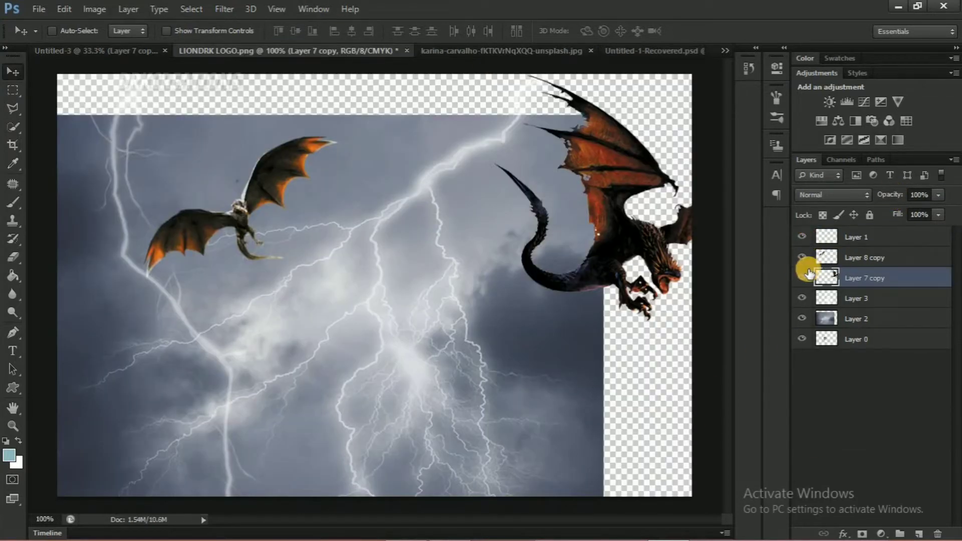
left_click(801, 237)
left_click(799, 259)
left_click(801, 277)
left_click(800, 299)
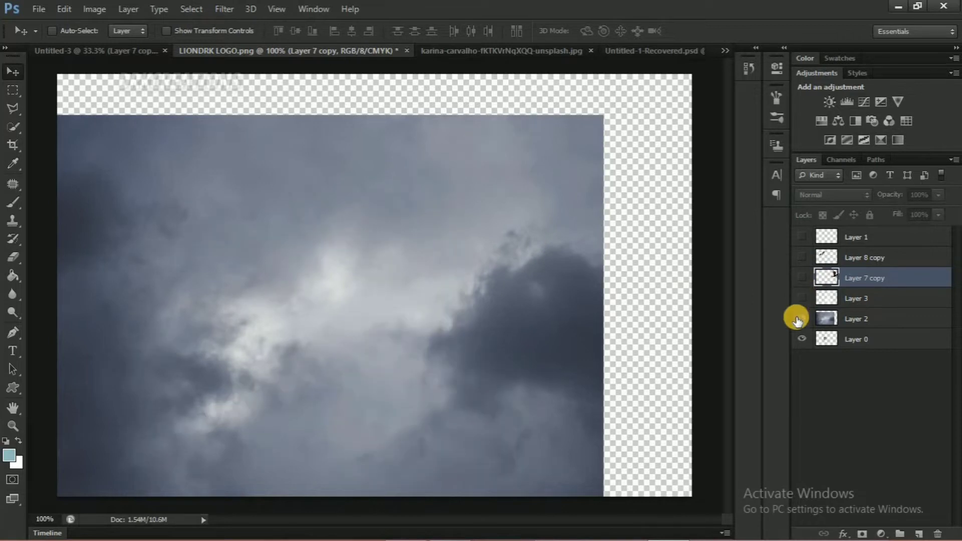
left_click(800, 318)
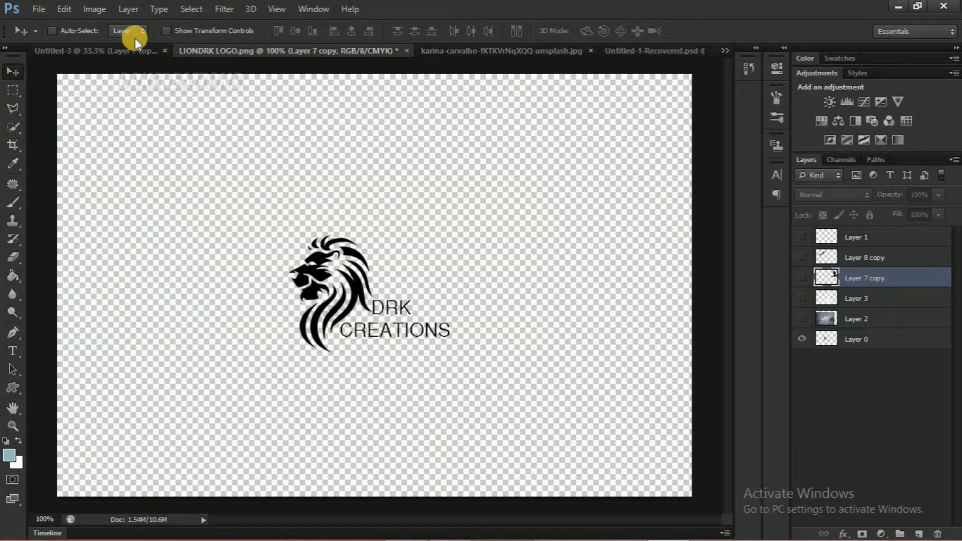
left_click(111, 46)
left_click(116, 50)
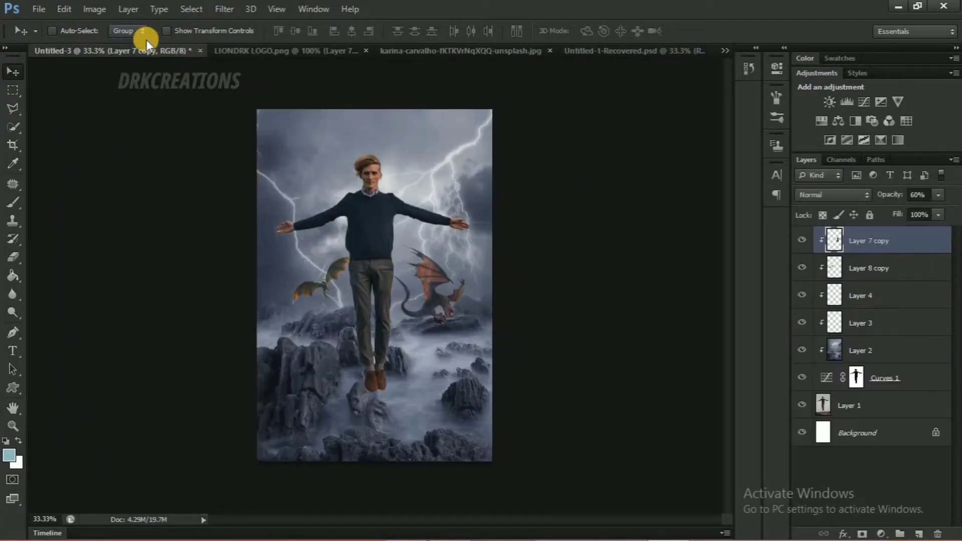
left_click(130, 53)
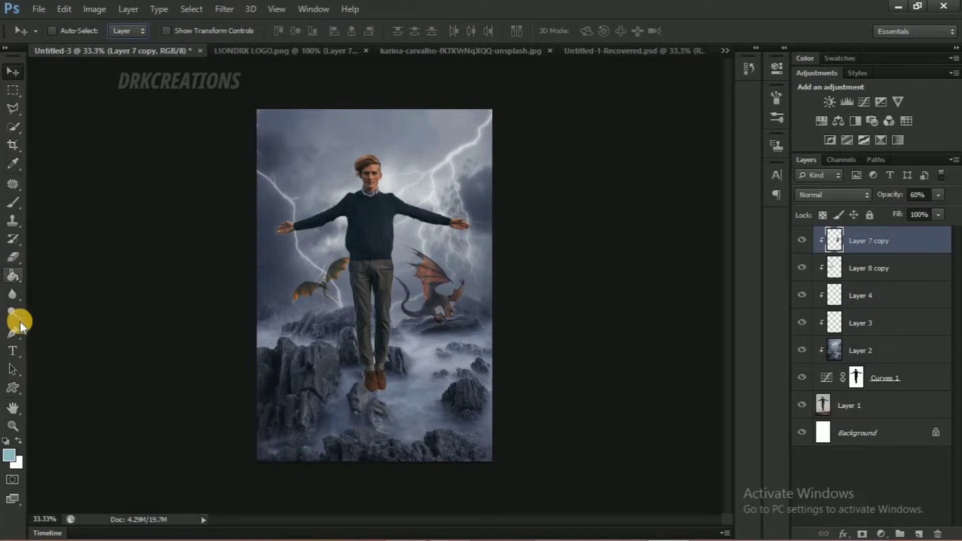
- Add the title text "flying" in the Animales Fantastic font over the rocks in the lower left of the composite
left_click(12, 350)
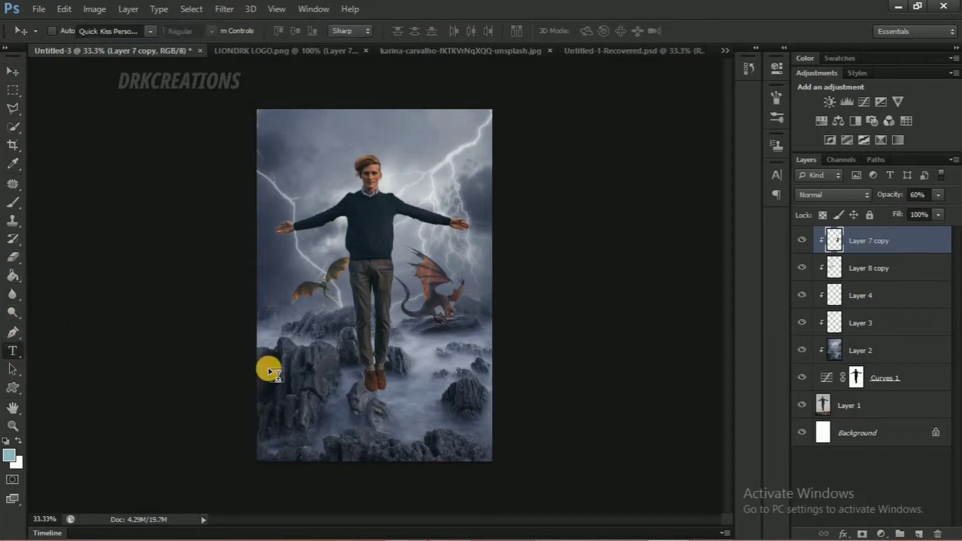
left_click(322, 398)
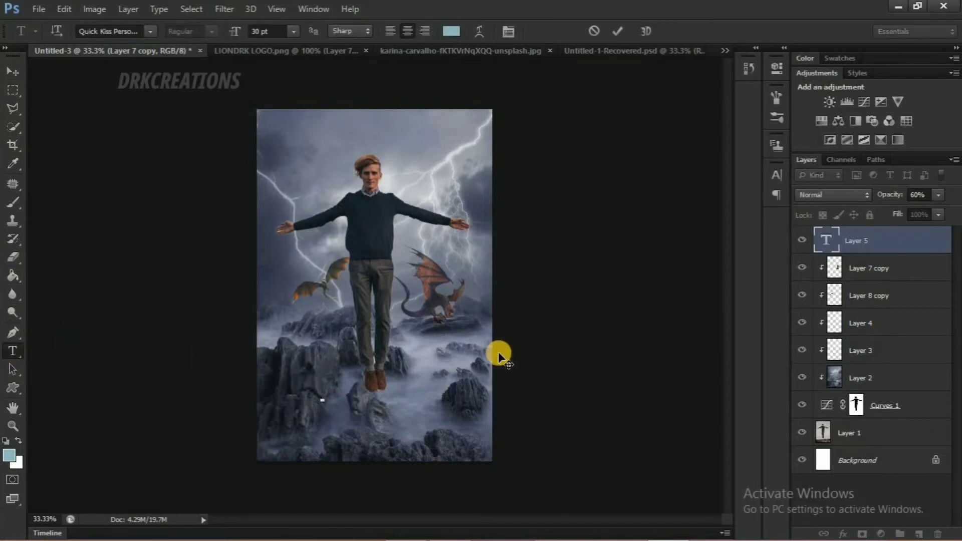
left_click(115, 32)
type("Ani")
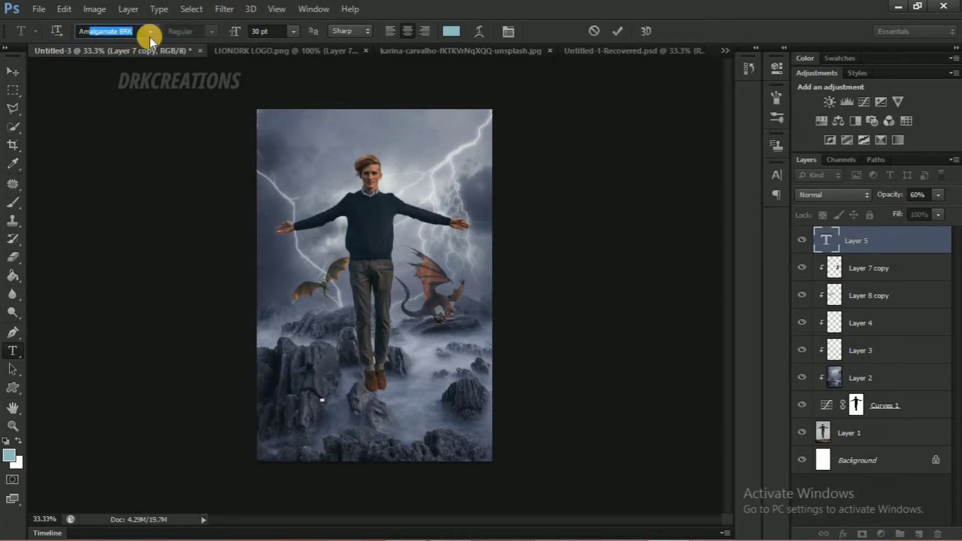
type("m")
key("BackSpace")
key("BackSpace")
type("nim")
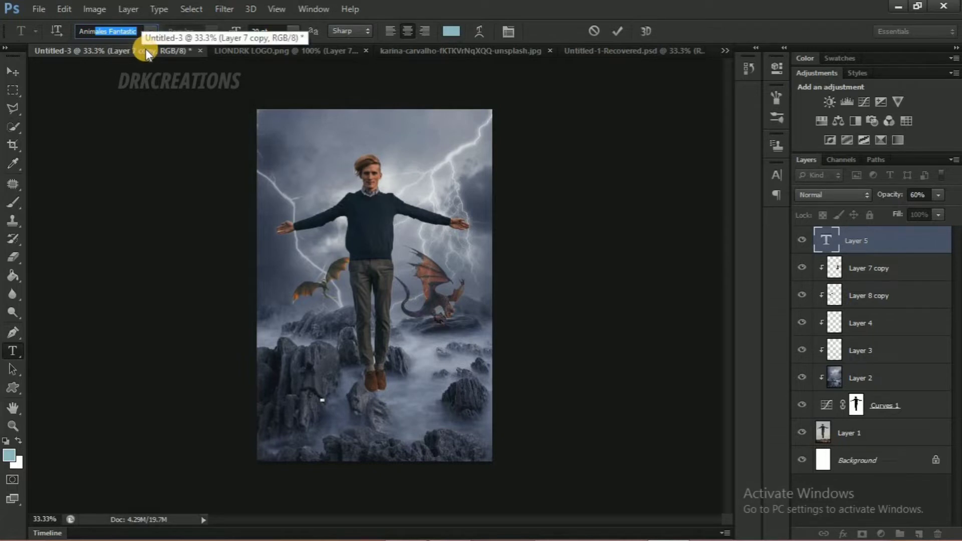
key("Return")
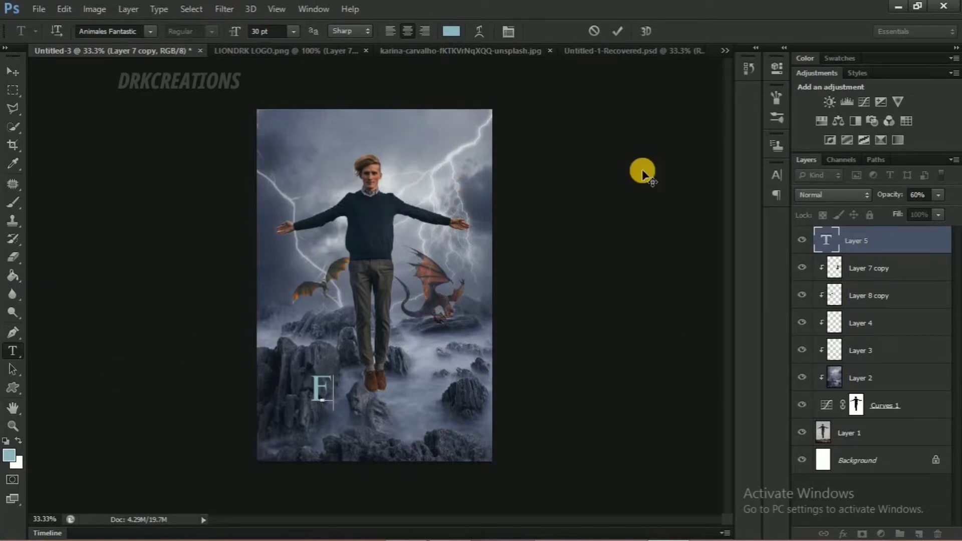
type("YING")
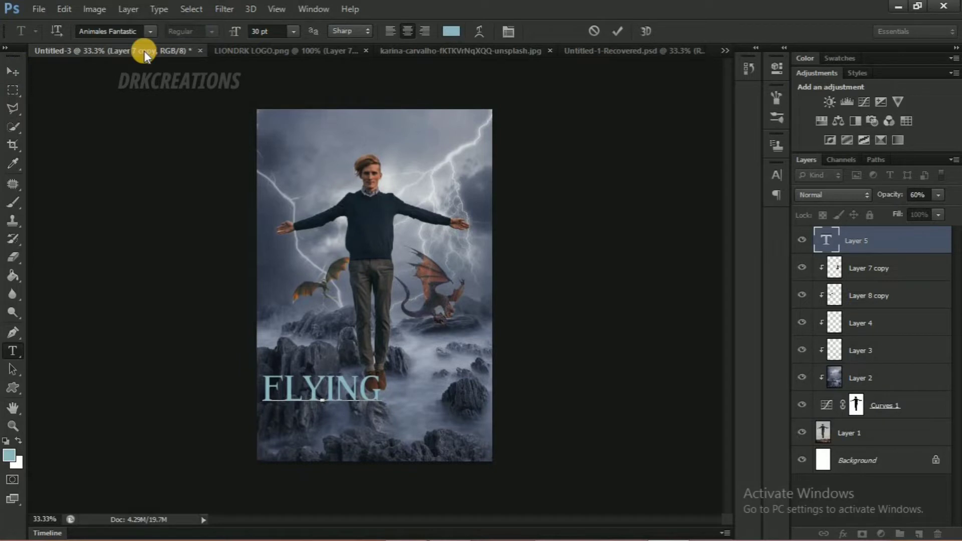
left_click(11, 72)
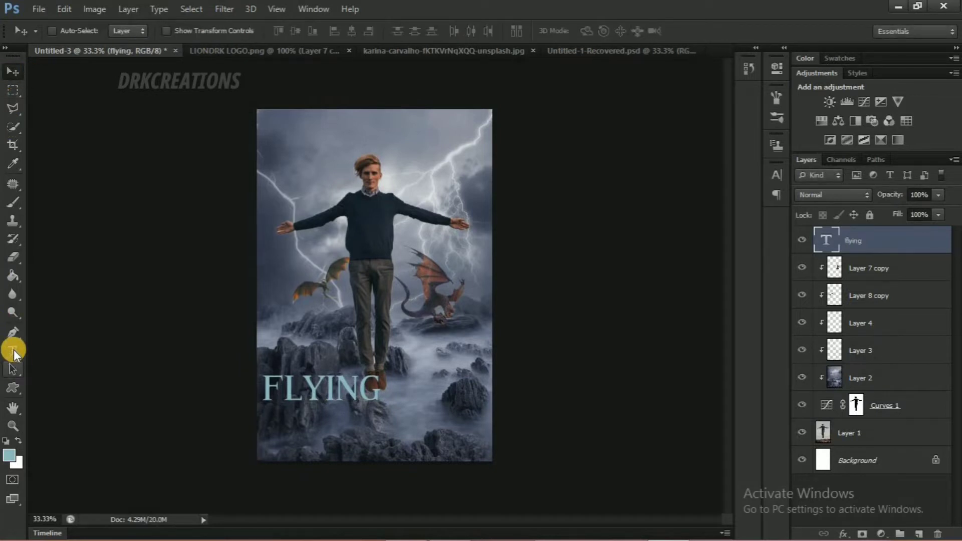
- Recolour the "flying" text black and move it below the man's feet
left_click(12, 351)
double_click(307, 393)
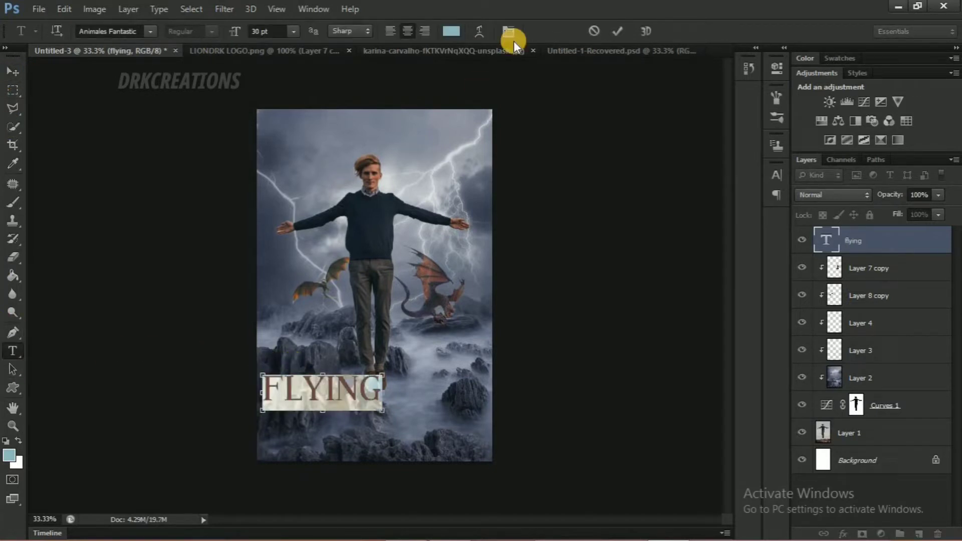
left_click(453, 30)
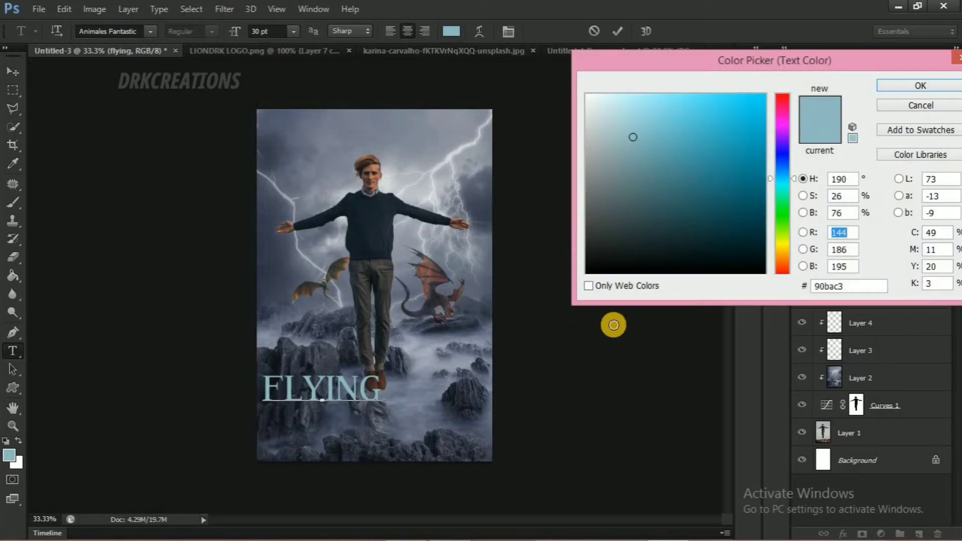
left_click(586, 273)
left_click(919, 86)
left_click(11, 72)
left_click_drag(320, 391, 357, 433)
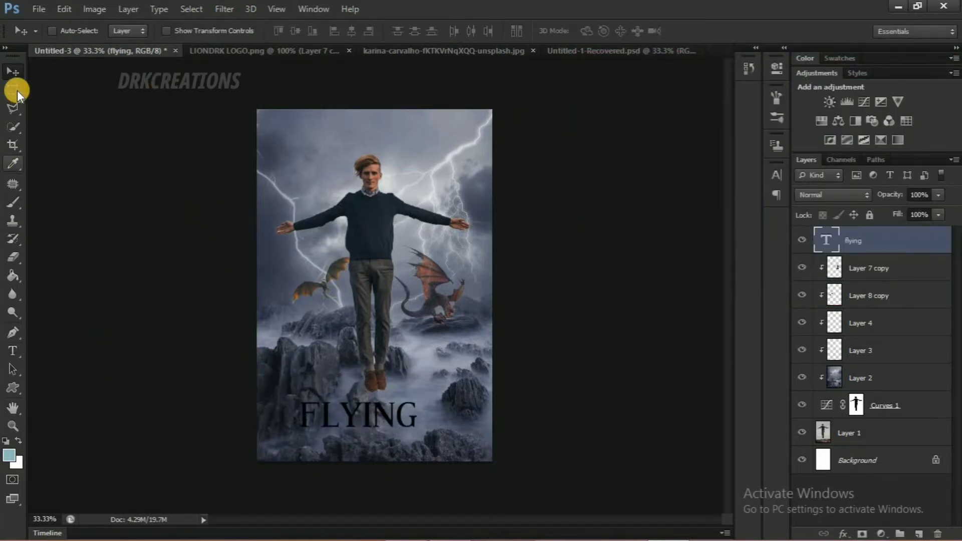
- Add a separate text layer reading "High" and place it directly beneath the word FLYING
left_click(13, 350)
left_click(312, 371)
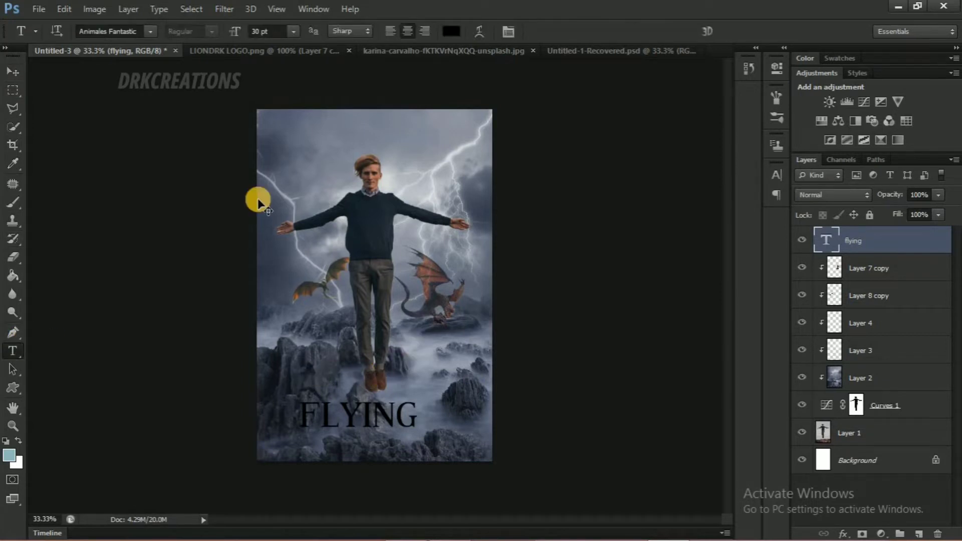
type("High")
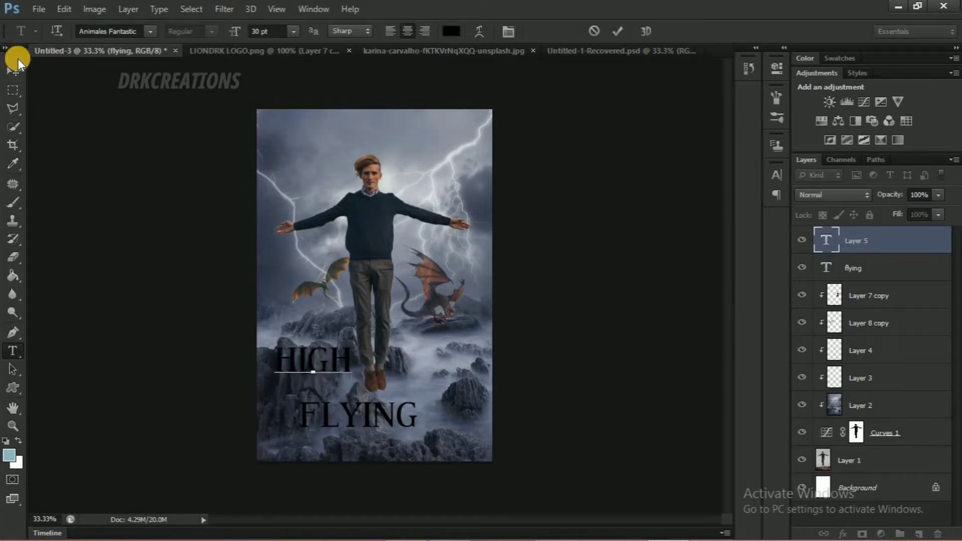
left_click(11, 72)
left_click_drag(315, 438, 425, 409)
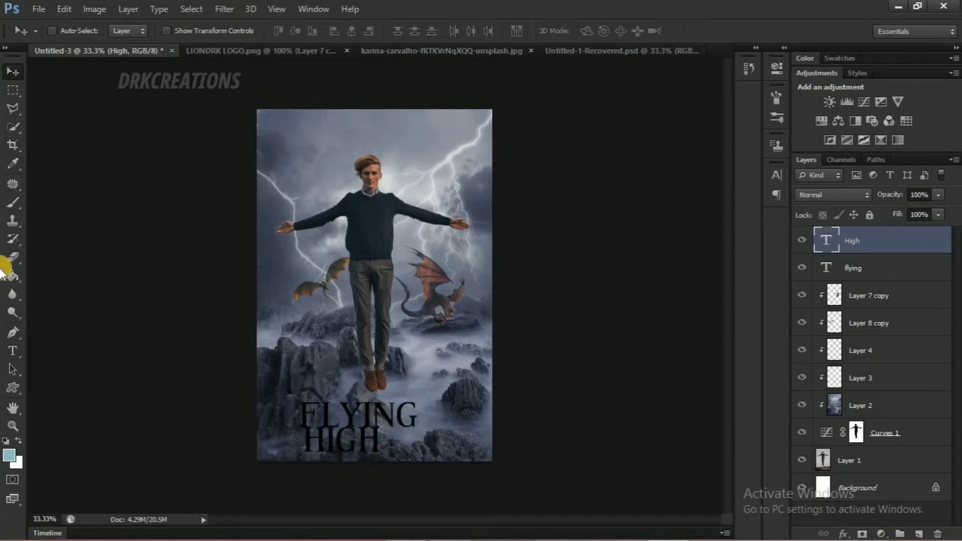
- Append a $ character to the "High" text and shift the word right beneath the end of FLYING
left_click(13, 350)
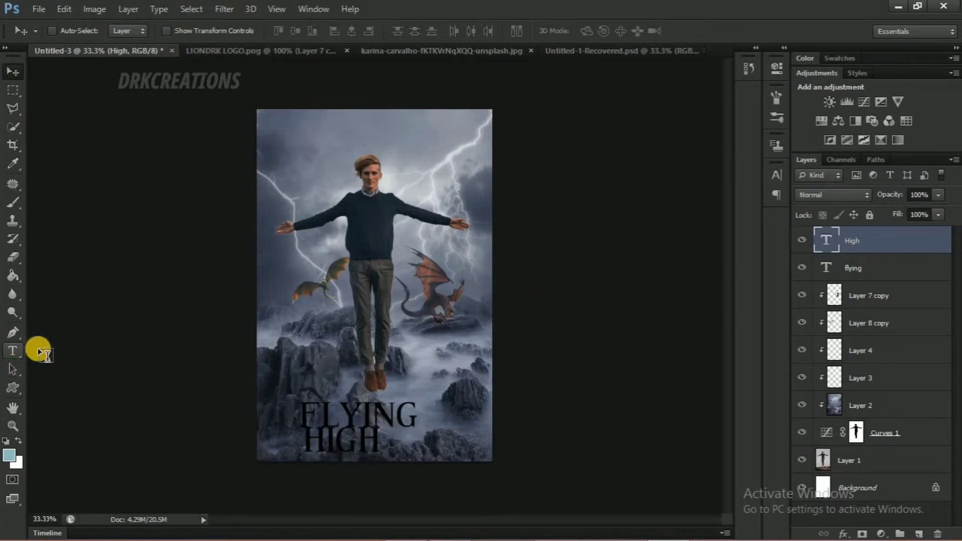
left_click(378, 434)
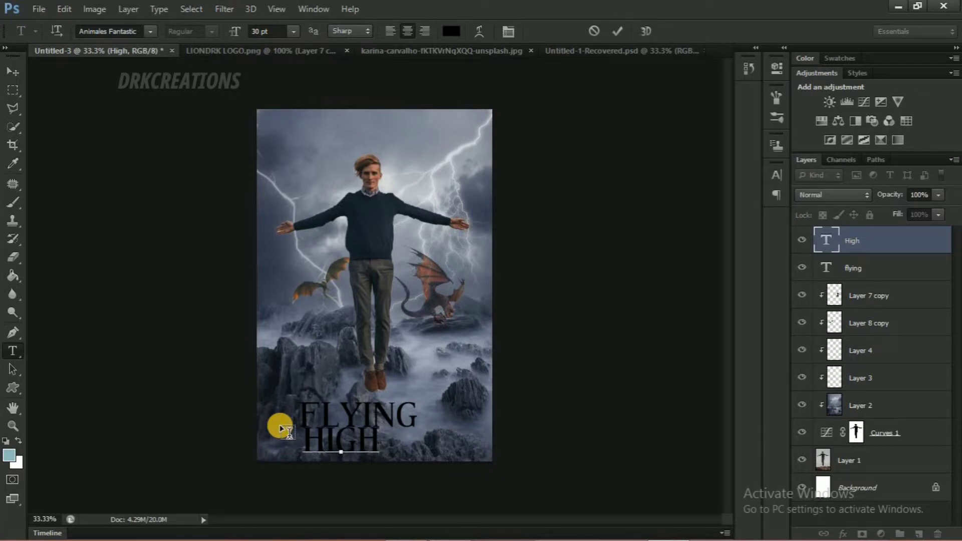
type("S")
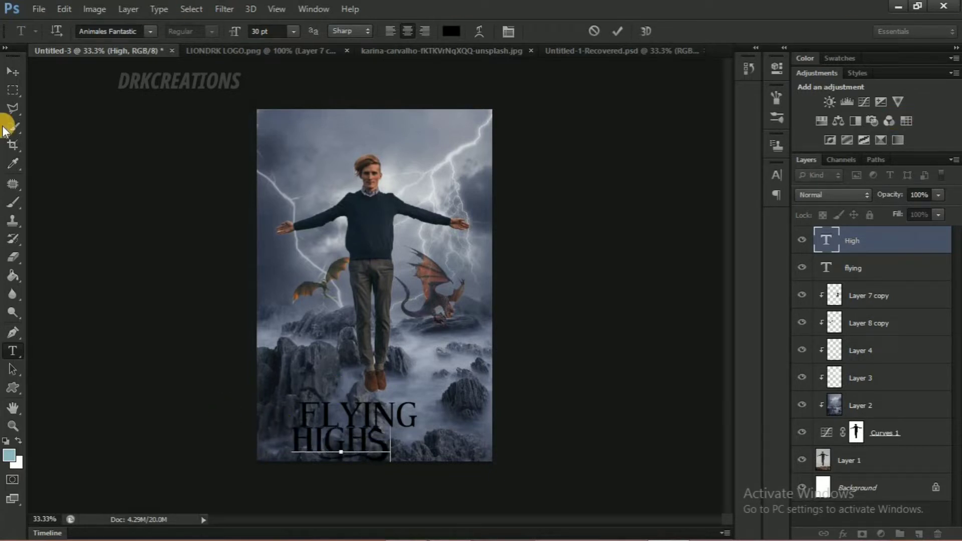
left_click(13, 71)
left_click_drag(417, 452, 424, 457)
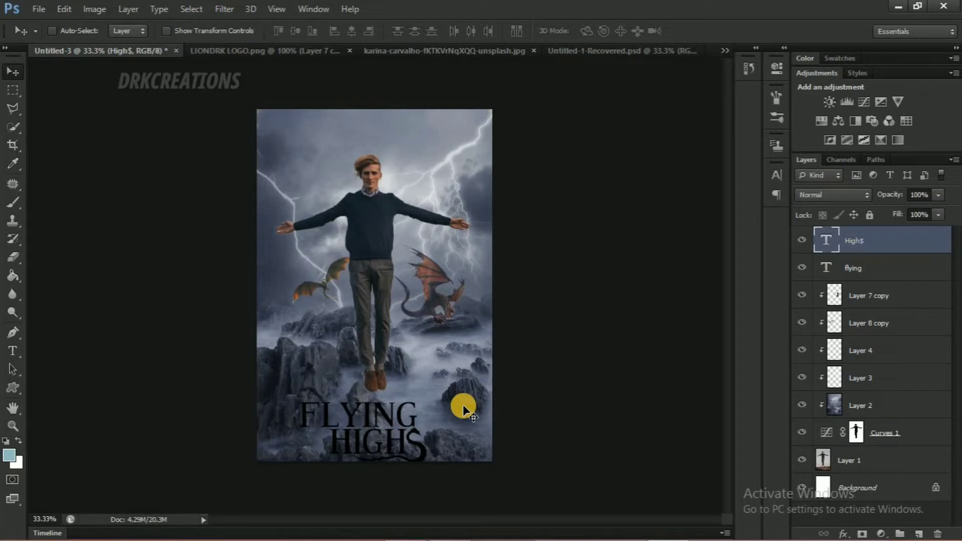
left_click_drag(414, 446, 441, 443)
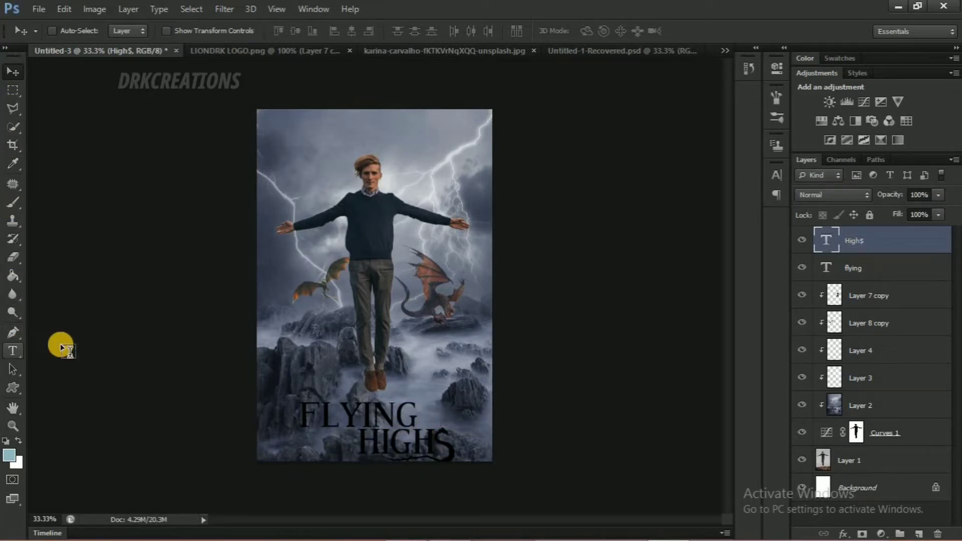
- Add a third text layer reading "to the" on two lines over the rocks left of the man's legs
key("t")
left_click(301, 349)
type("t")
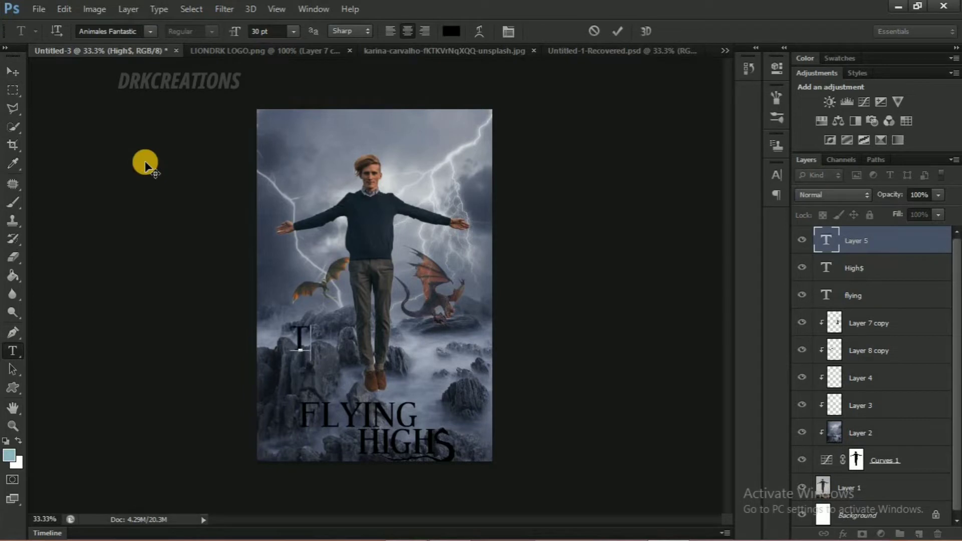
type("o the")
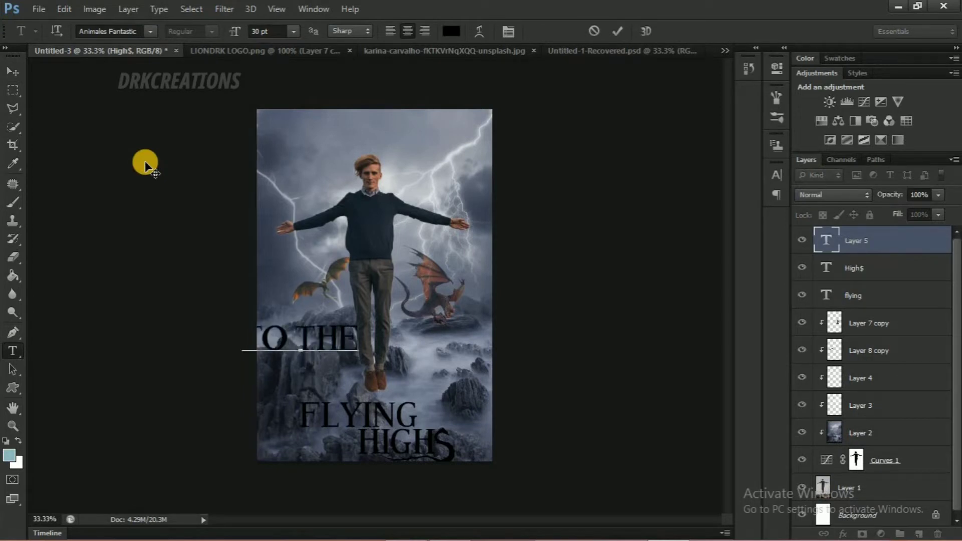
key("Return")
left_click(18, 78)
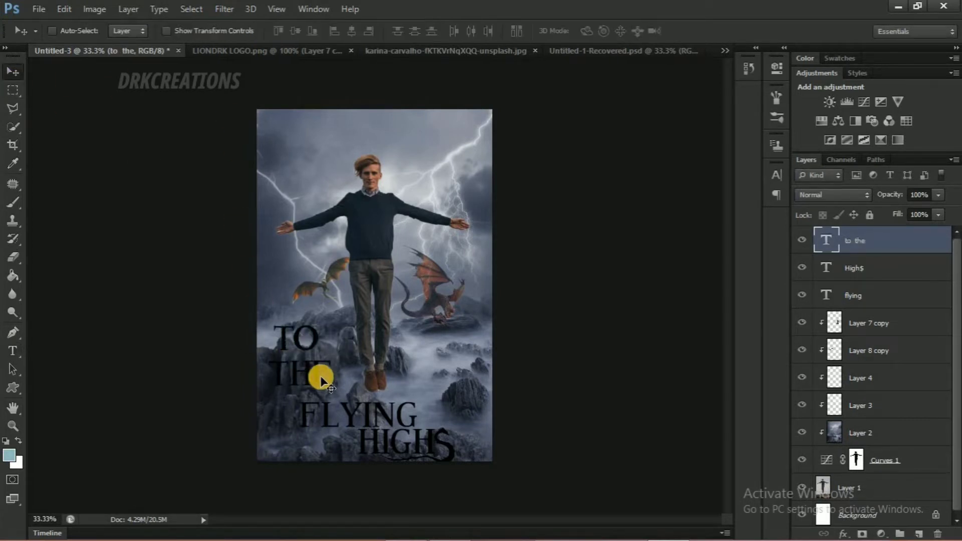
- Scale the "to the" text to about 44% and fit it right of FLYING, above the end of HIGH$
key("ctrl+t")
left_click_drag(362, 365, 438, 421)
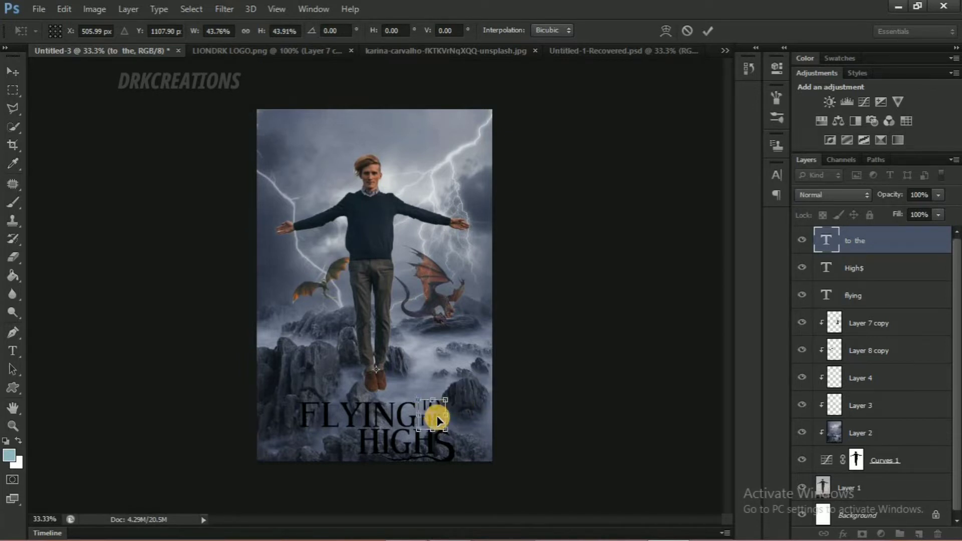
key("Return")
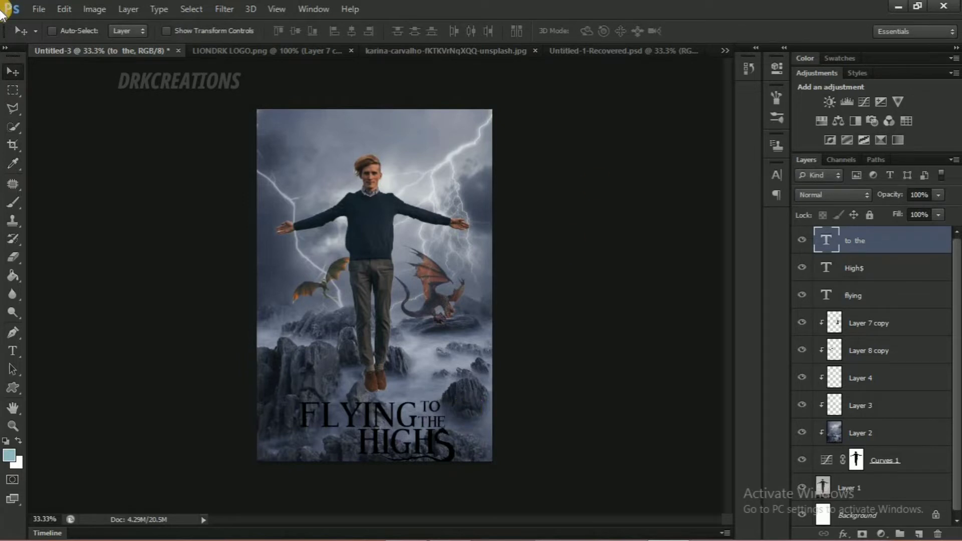
- Duplicate the small dragon layer (Layer 8 copy) as Layer 8 copy 2 and stack the duplicate above Layer 7 copy
left_click(836, 314)
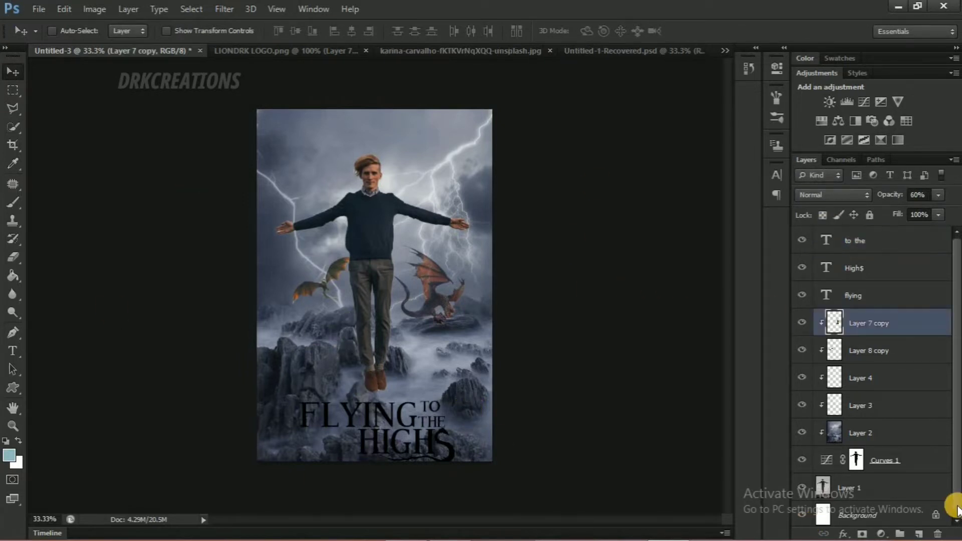
right_click(896, 352)
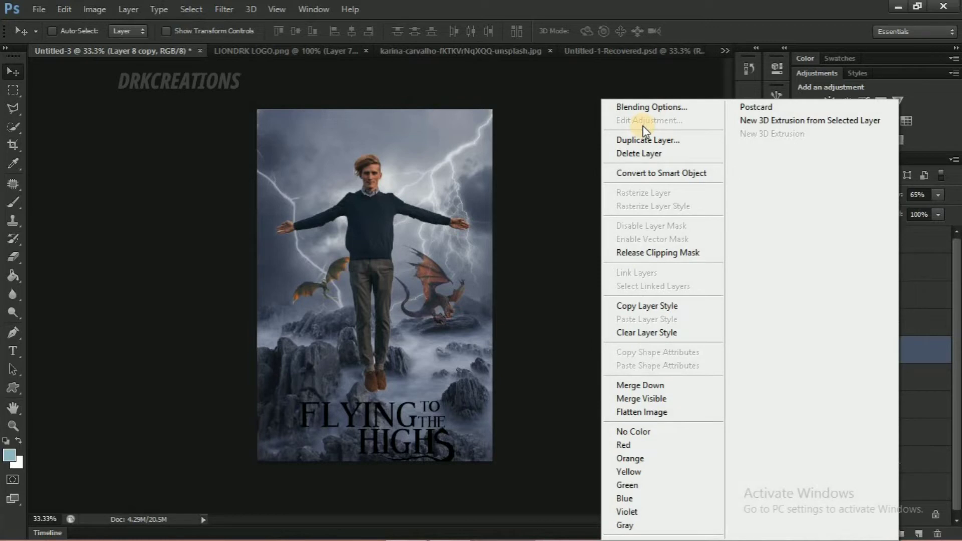
left_click(661, 140)
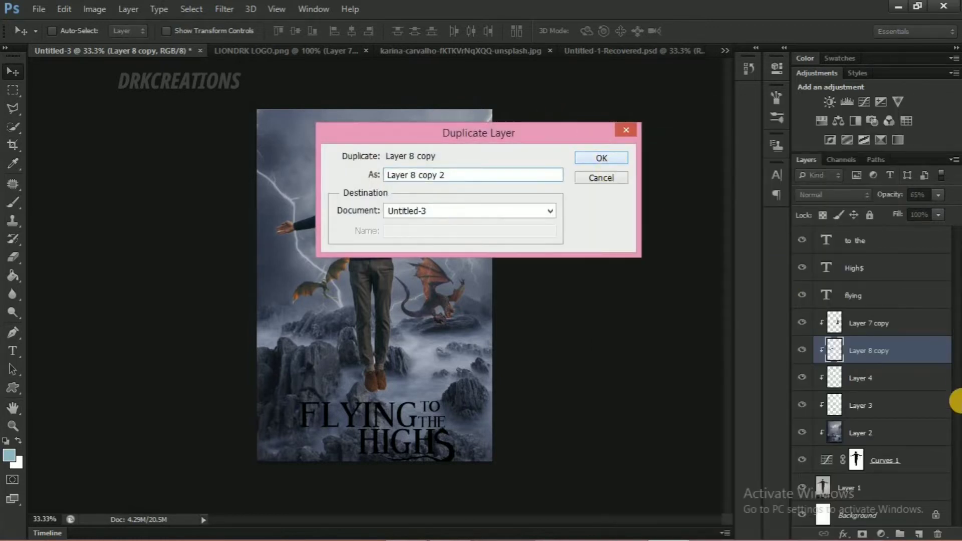
left_click(602, 158)
left_click_drag(906, 343, 875, 327)
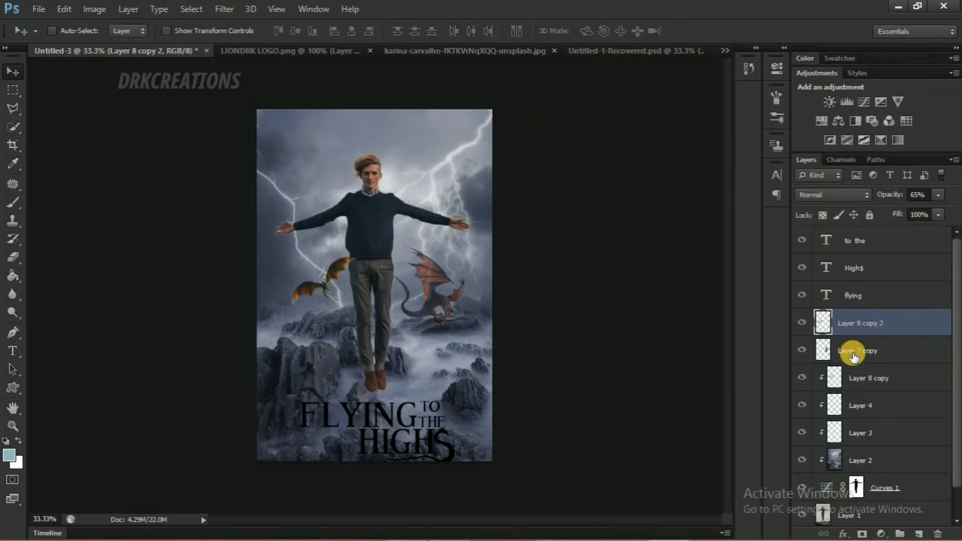
- Try the duplicate dragon rotated 30° and scaled to about 76% beneath FLYING, and delete it
left_click(852, 353)
left_click(846, 322)
left_click_drag(337, 315, 339, 343)
key("ctrl+t")
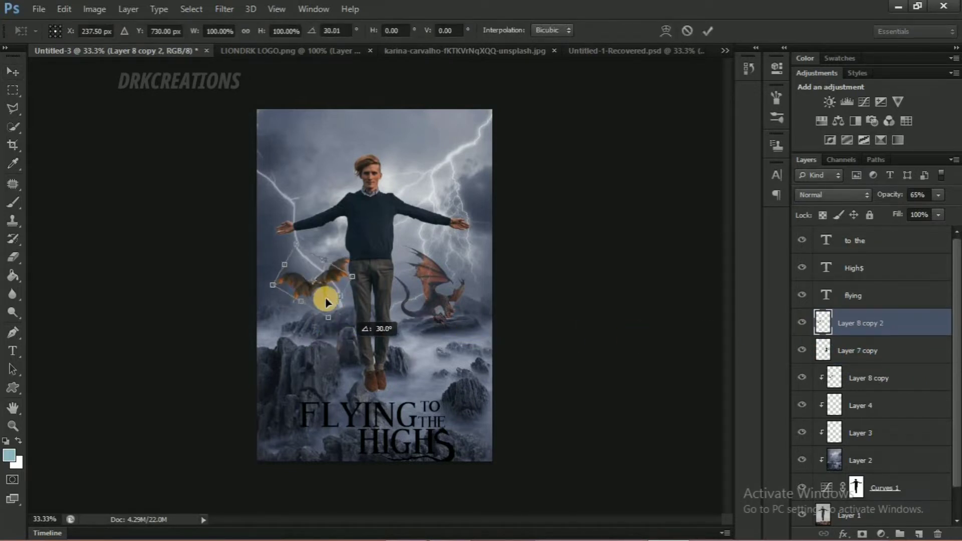
left_click_drag(322, 296, 322, 447)
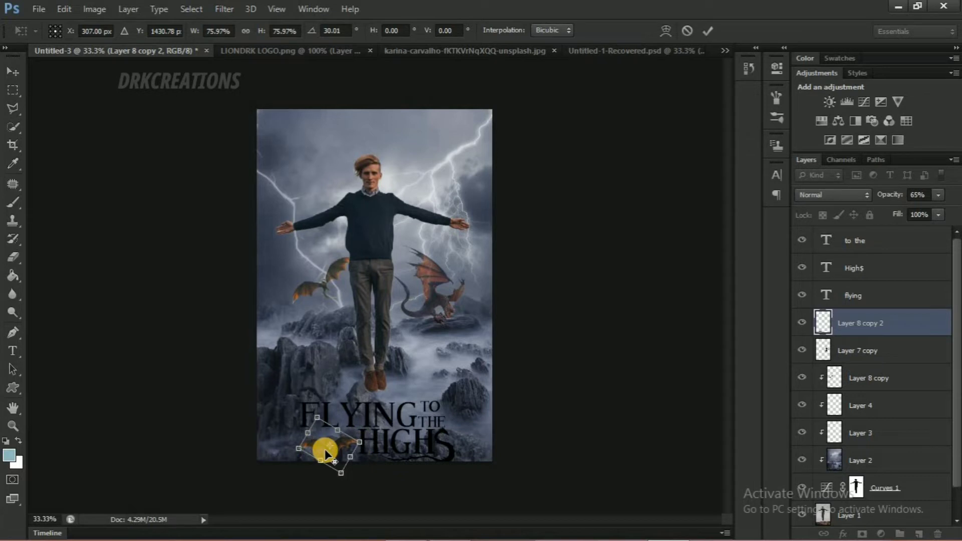
key("Return")
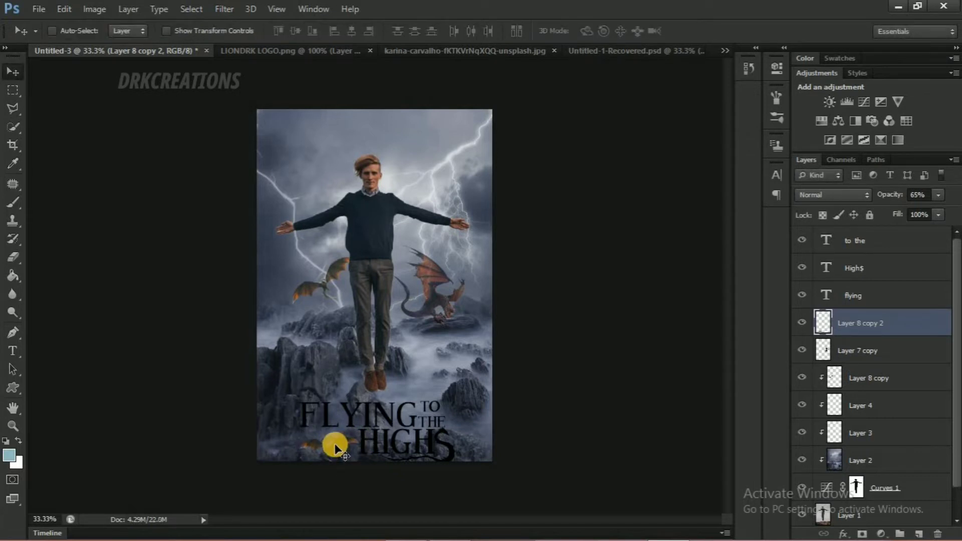
key("Delete")
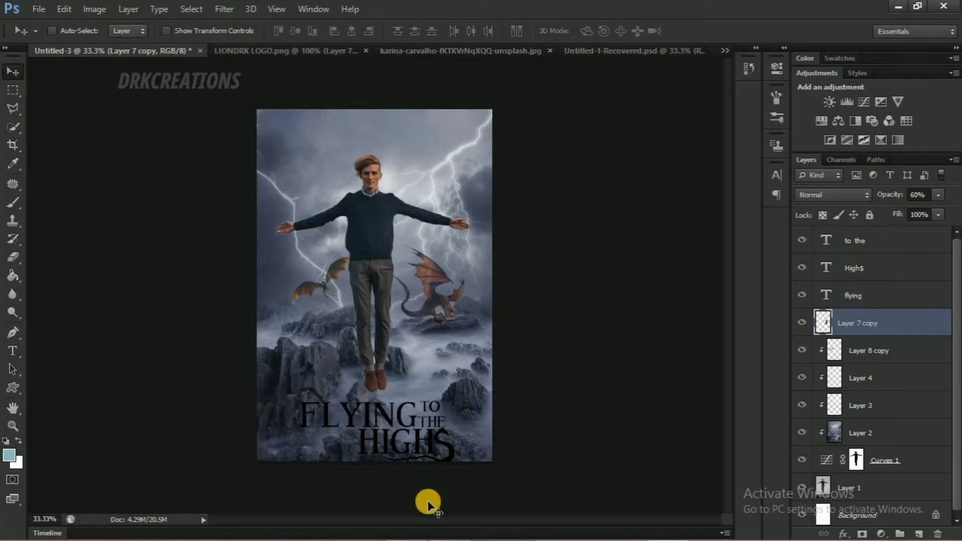
- Append a $ character to the end of the "to the" text
left_click(435, 410, "ctrl")
left_click_drag(331, 431, 401, 449)
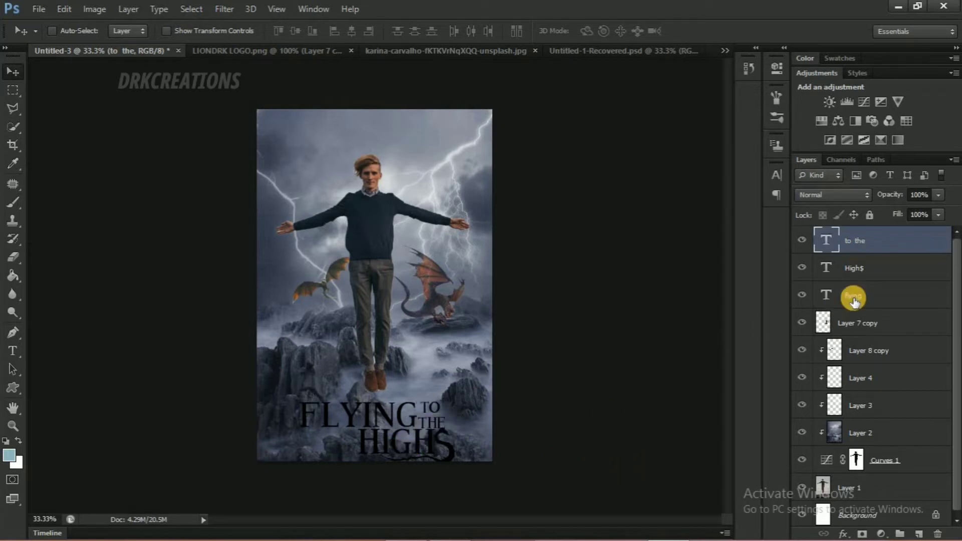
left_click(13, 352)
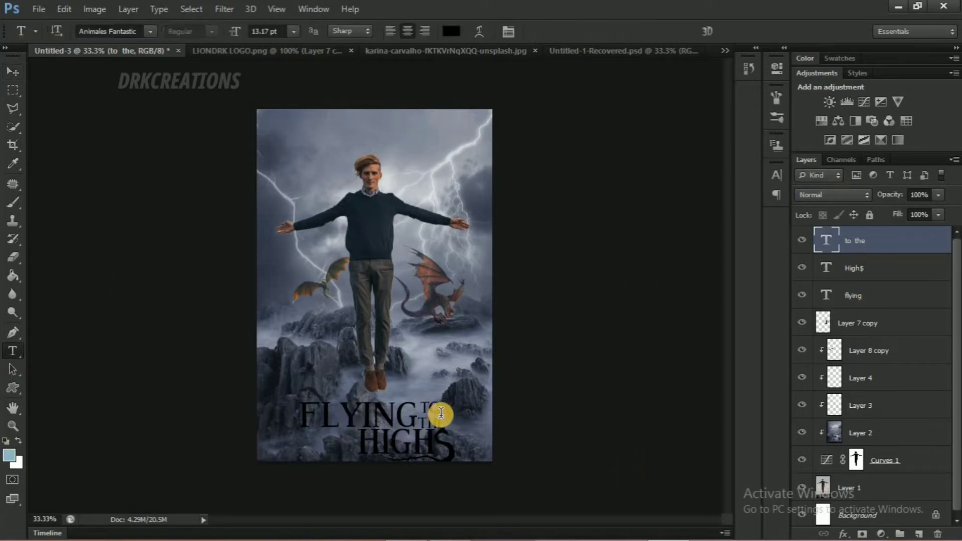
left_click(441, 419)
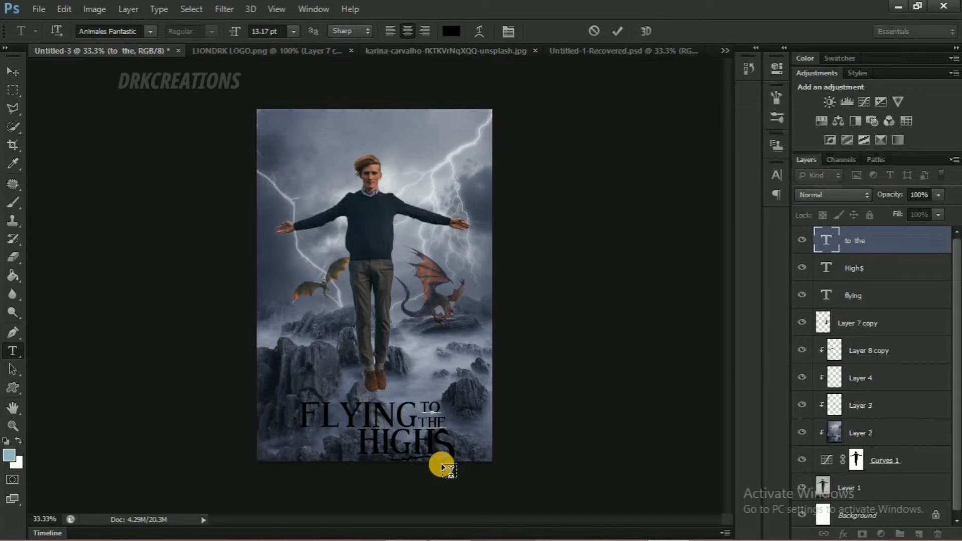
type("s")
left_click(13, 72)
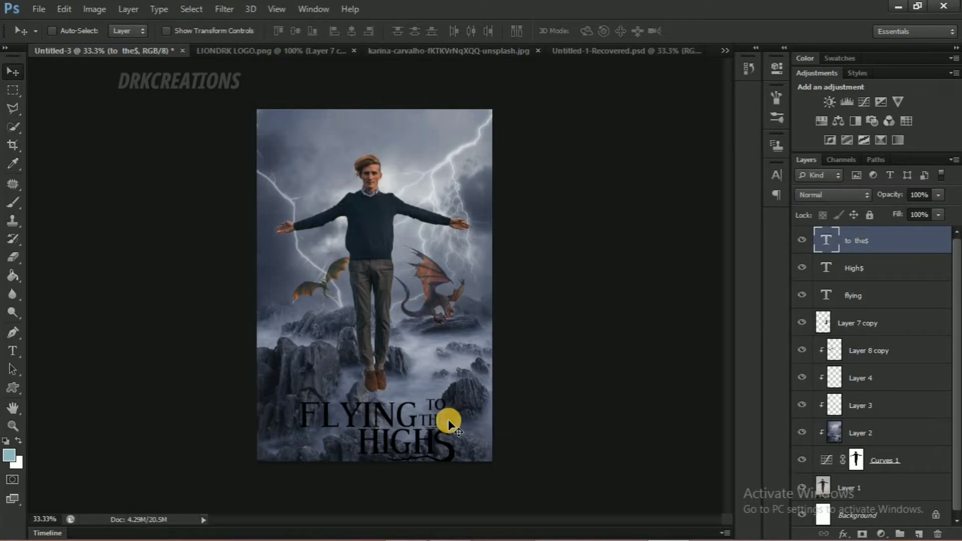
- Move the "to the$" text below FLYING so it sits just left of HIGH$
left_click_drag(317, 446, 364, 462)
key("ctrl+t")
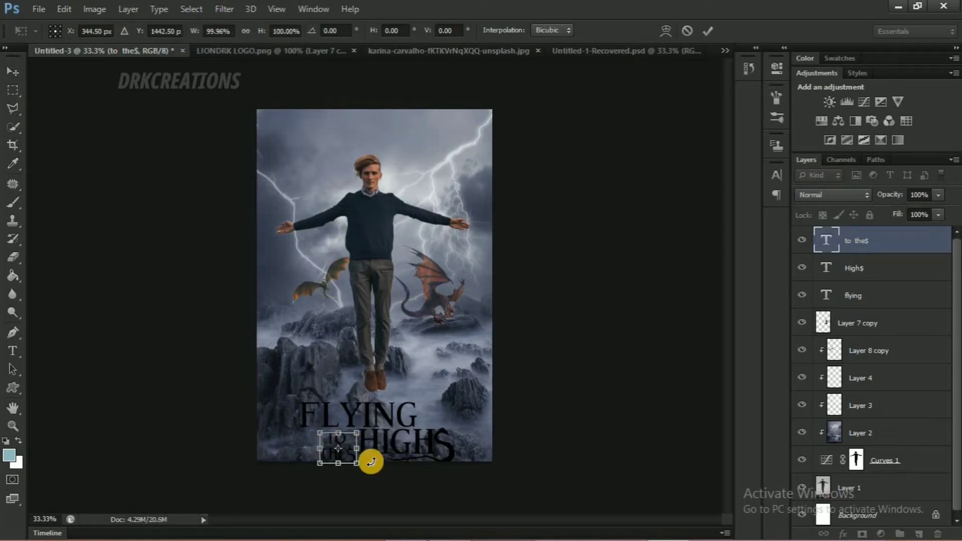
key("Up")
key("Up")
key("Up")
key("Up")
key("Up")
key("Up")
key("Up")
key("Left")
key("Left")
key("Left")
key("Left")
key("Left")
key("Left")
key("Left")
key("Left")
key("Left")
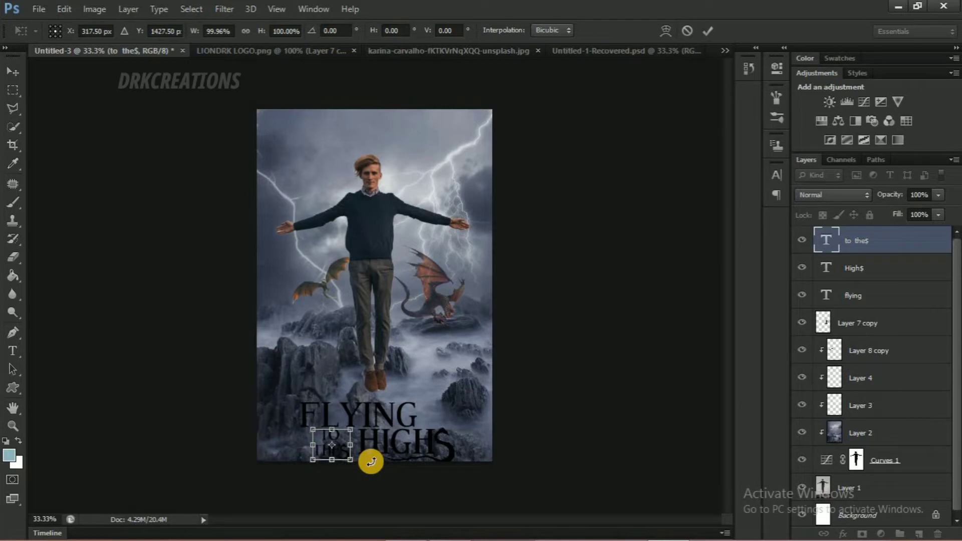
double_click(339, 440)
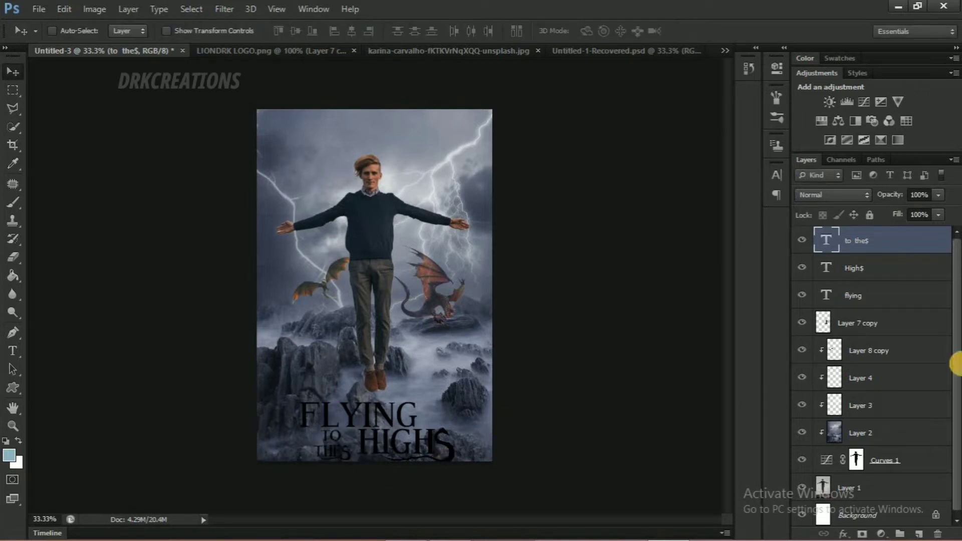
- Scale the three title text layers together to about 123% at the bottom of the poster
left_click(933, 275, "shift")
left_click(926, 295, "shift")
left_click_drag(427, 365, 428, 160)
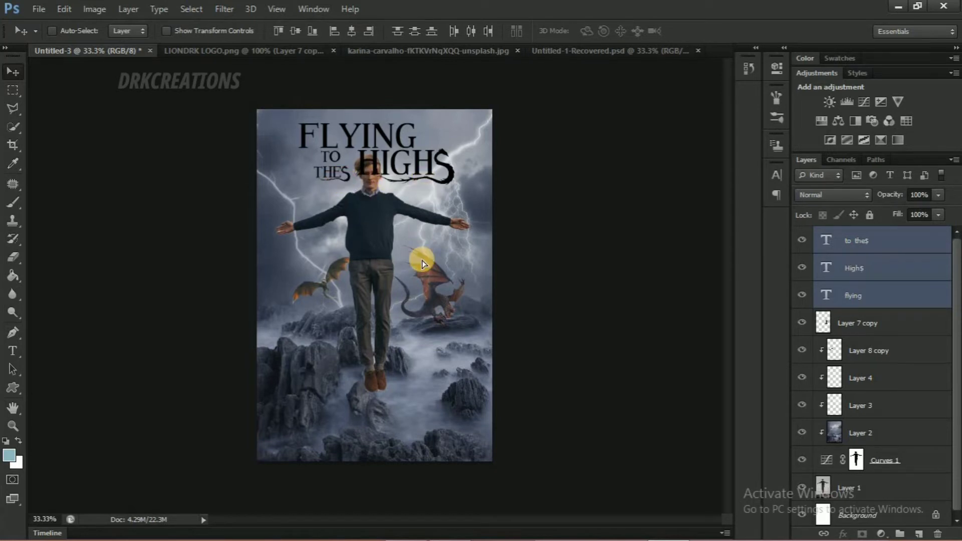
left_click_drag(422, 260, 436, 175)
left_click_drag(445, 138, 468, 462)
key("ctrl+t")
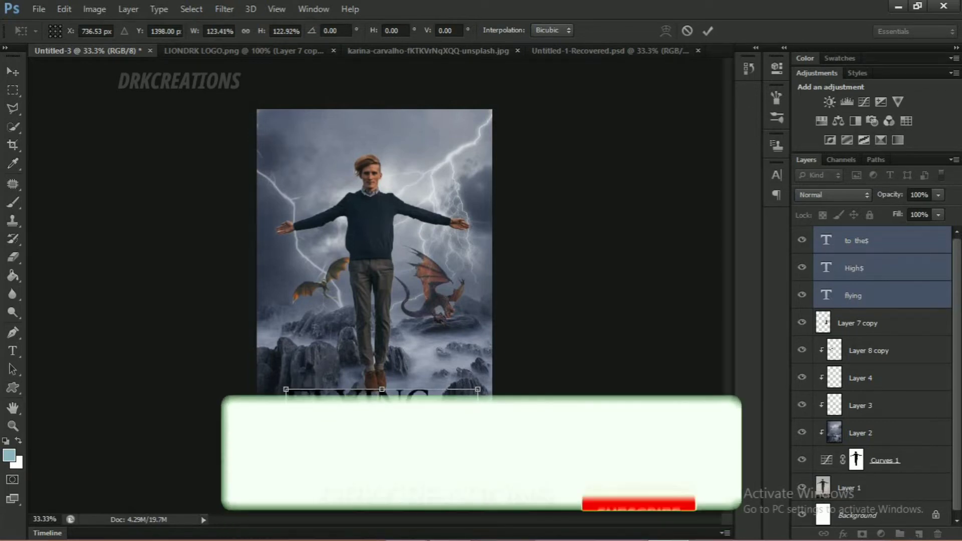
key("Return")
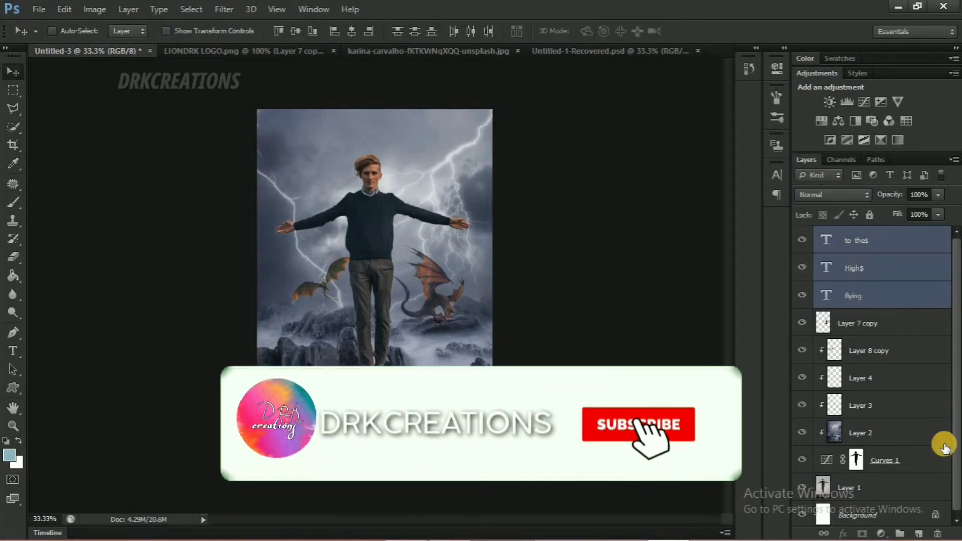
- Add a Curves adjustment layer above the "to the$" text and reshape its RGB curve to deepen the image's tones
left_click(939, 284)
left_click(938, 244)
left_click(880, 532)
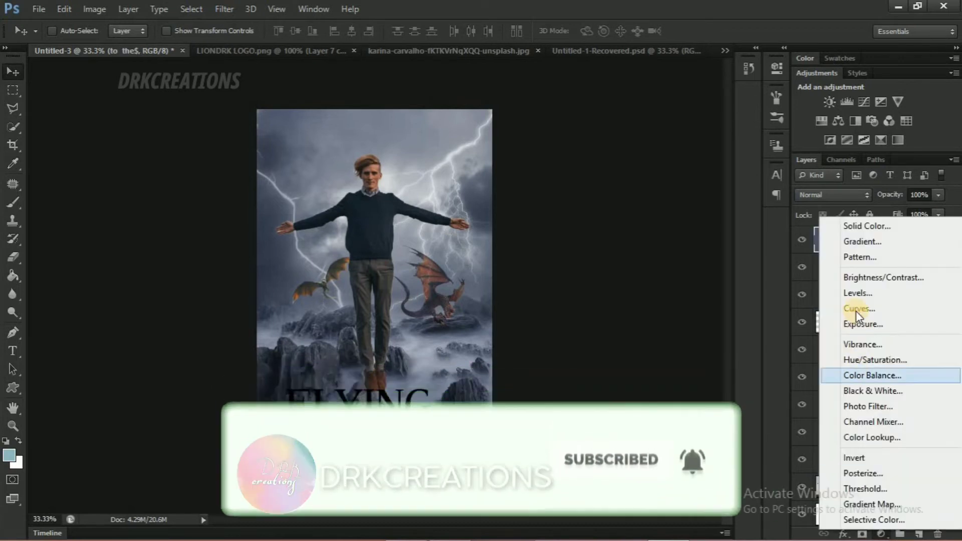
left_click(865, 308)
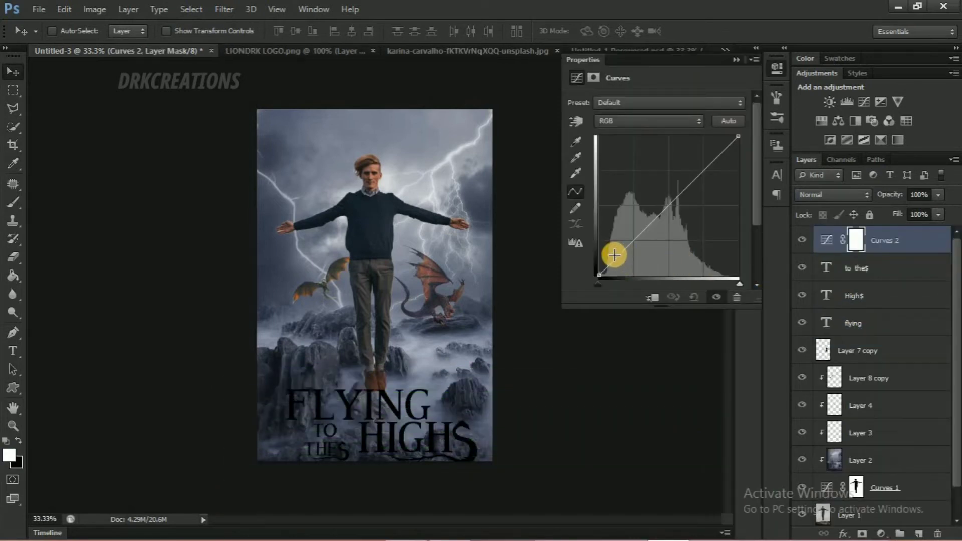
left_click_drag(629, 257, 652, 227)
left_click(735, 61)
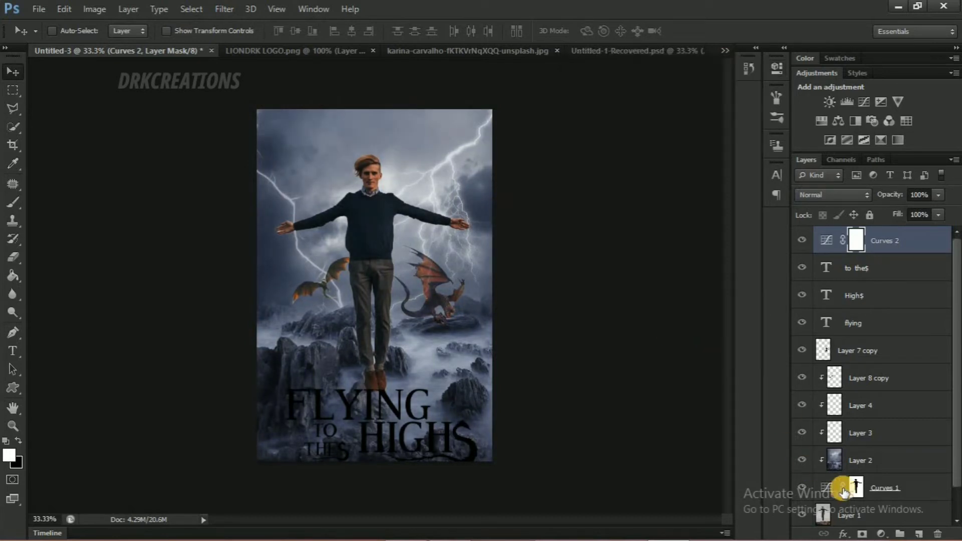
- Add a Levels adjustment layer above Curves 2 with the midtone input level at 1.26
left_click(880, 533)
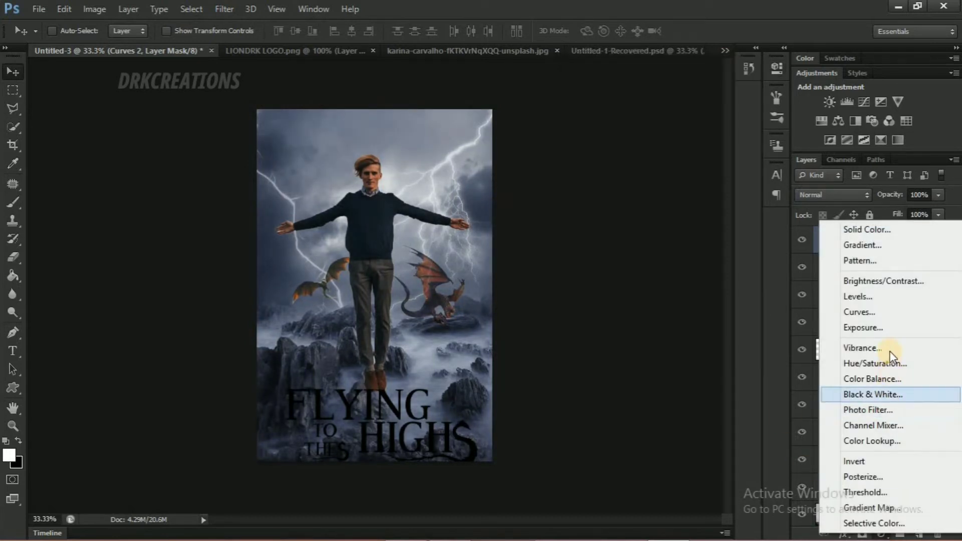
left_click(878, 296)
left_click_drag(669, 203, 652, 206)
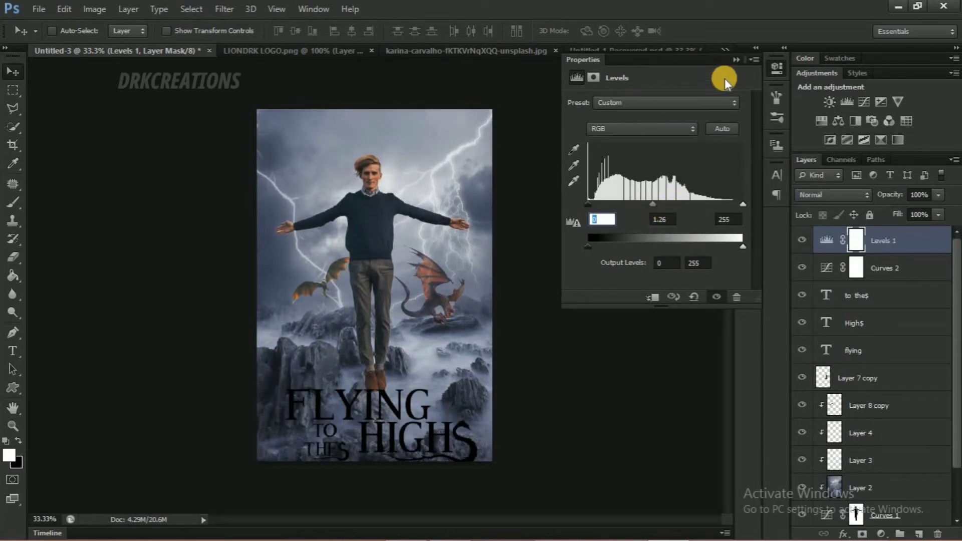
- Add a Hue/Saturation adjustment layer with hue -10, saturation +2 and lightness +10
left_click(880, 533)
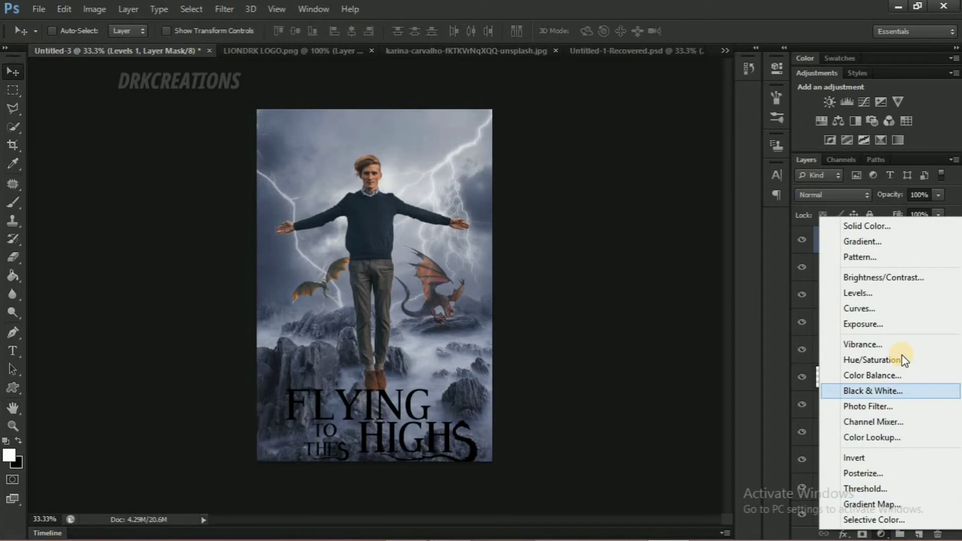
left_click(881, 359)
left_click_drag(657, 216, 666, 210)
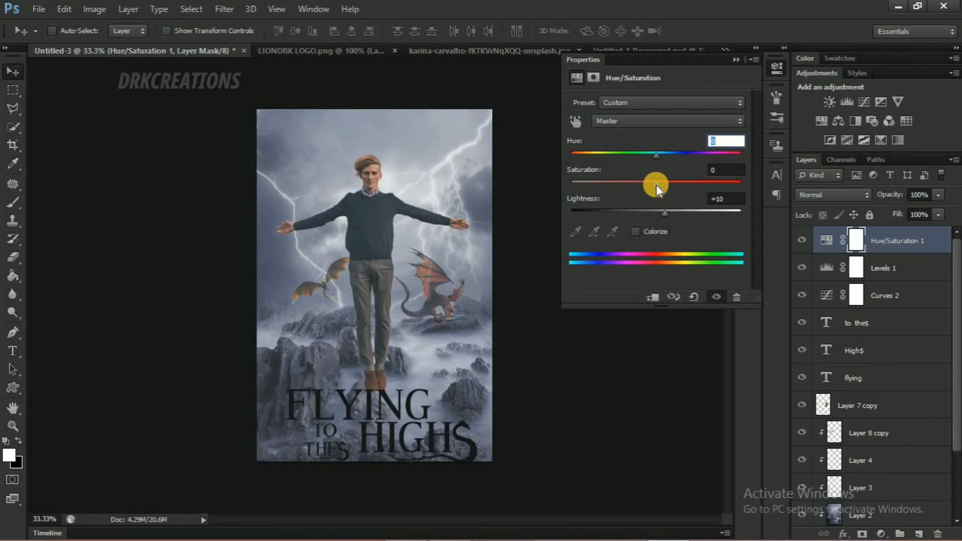
mouse_move(656, 185)
left_mouse_down()
mouse_move(670, 185)
mouse_move(659, 190)
left_mouse_up()
mouse_move(654, 155)
left_mouse_down()
mouse_move(691, 164)
mouse_move(647, 165)
left_mouse_up()
- Add a Color Balance adjustment layer with midtones at Cyan-Red +13, Magenta-Green +7 and Yellow-Blue -9
left_click(882, 531)
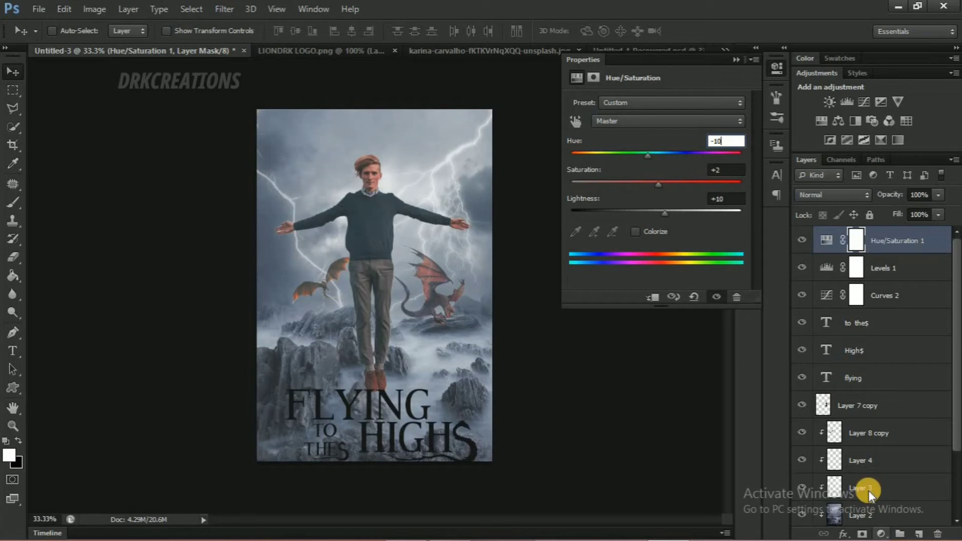
left_click(917, 383)
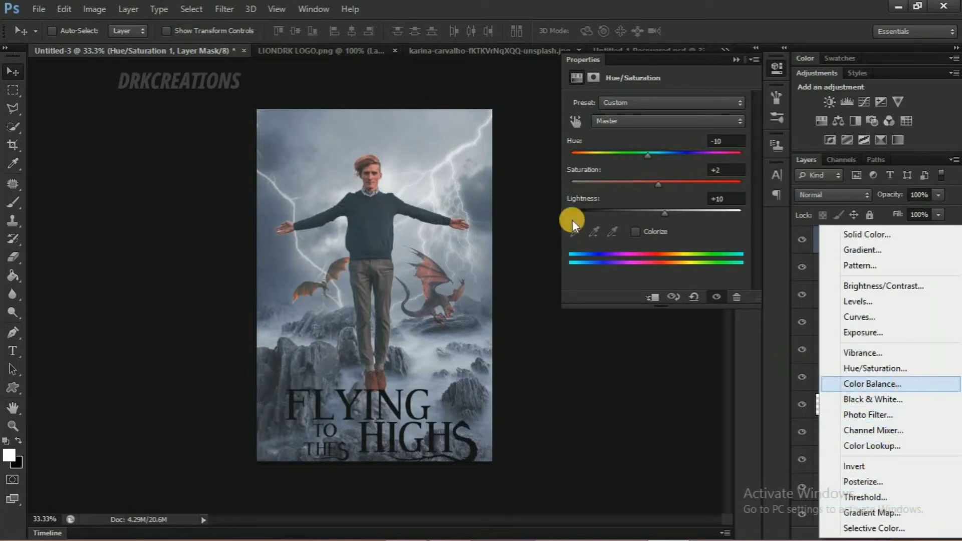
left_click_drag(634, 184, 640, 139)
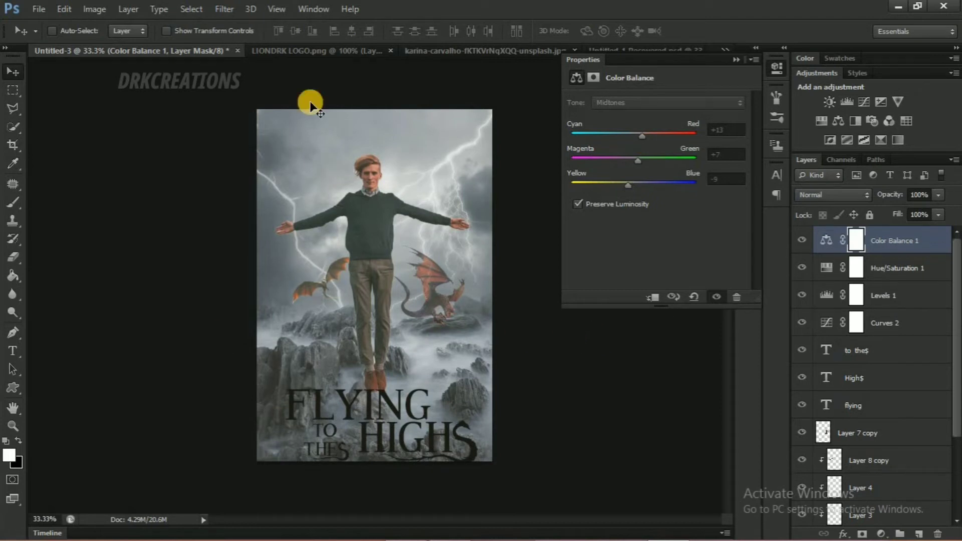
left_click(737, 59)
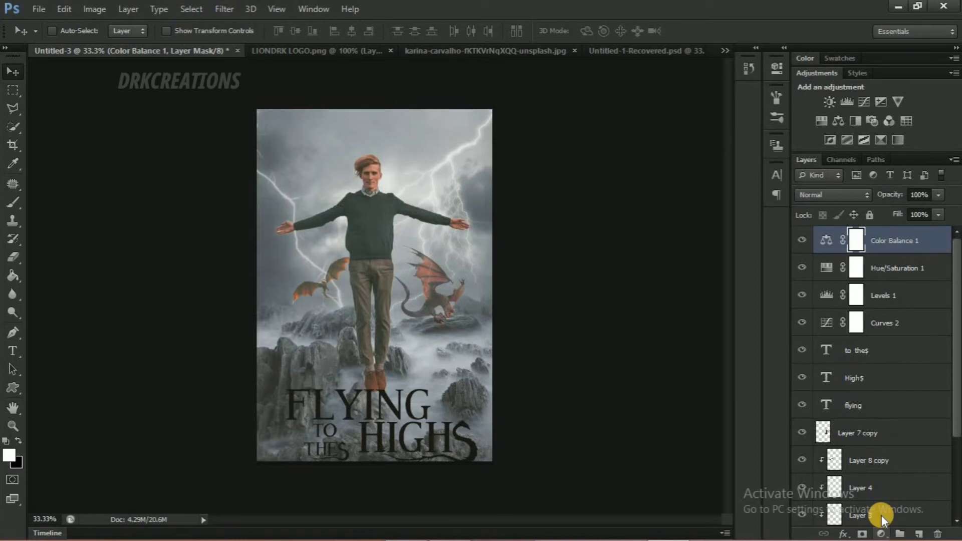
- Add a Color Lookup adjustment layer on top and load the 2Strip.look 3D LUT
left_click(881, 533)
left_click(881, 438)
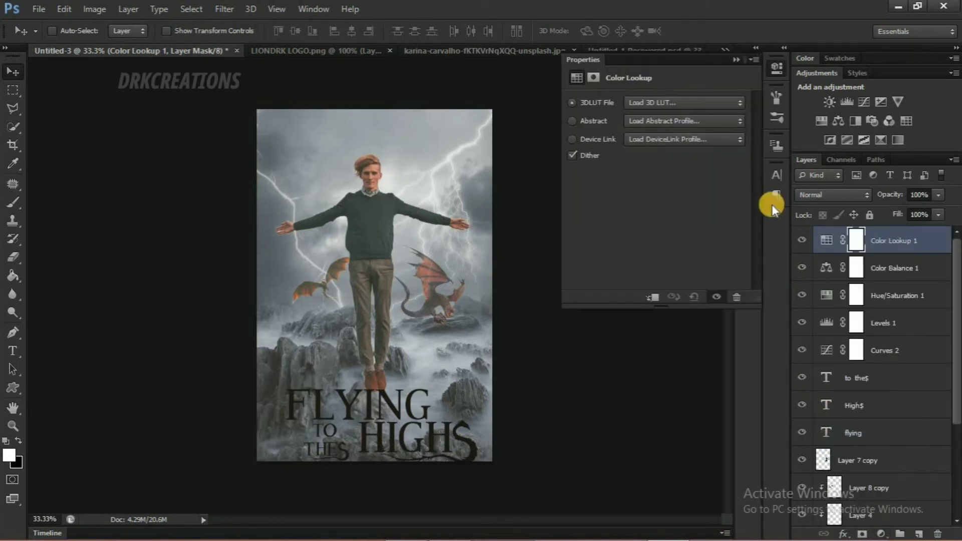
left_click(673, 97)
left_click(716, 121)
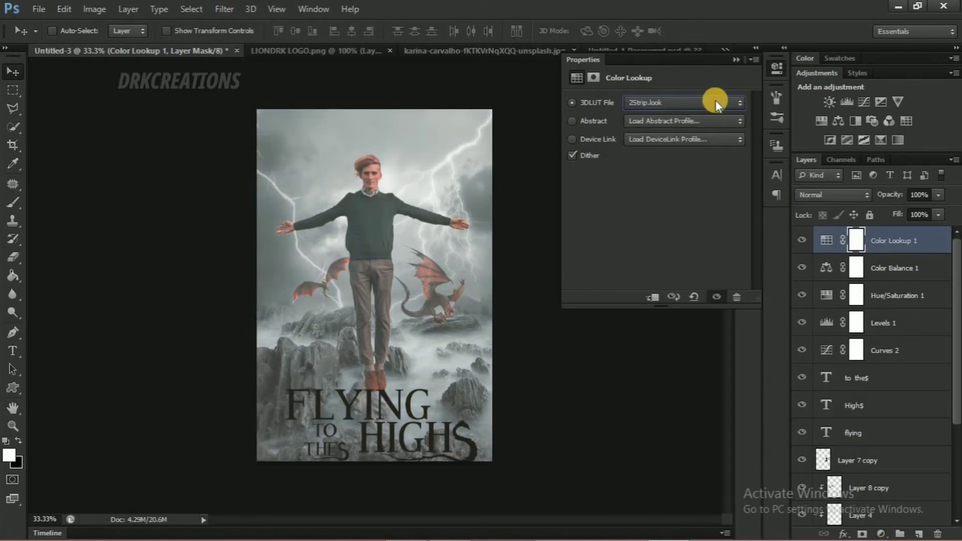
- Try the successive 3D LUT presets from Candlelight.CUBE through Crisp_Winter.look, FallColors.look and filmstock_50.3dl to HorrorBlue.3DL
scroll(715, 102, "down", 2)
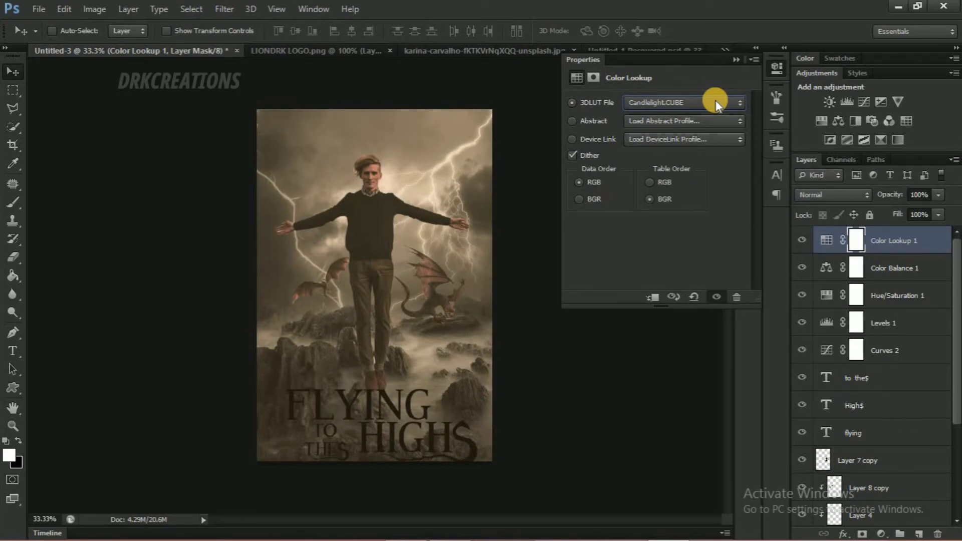
scroll(715, 102, "down", 1)
scroll(715, 100, "down", 1)
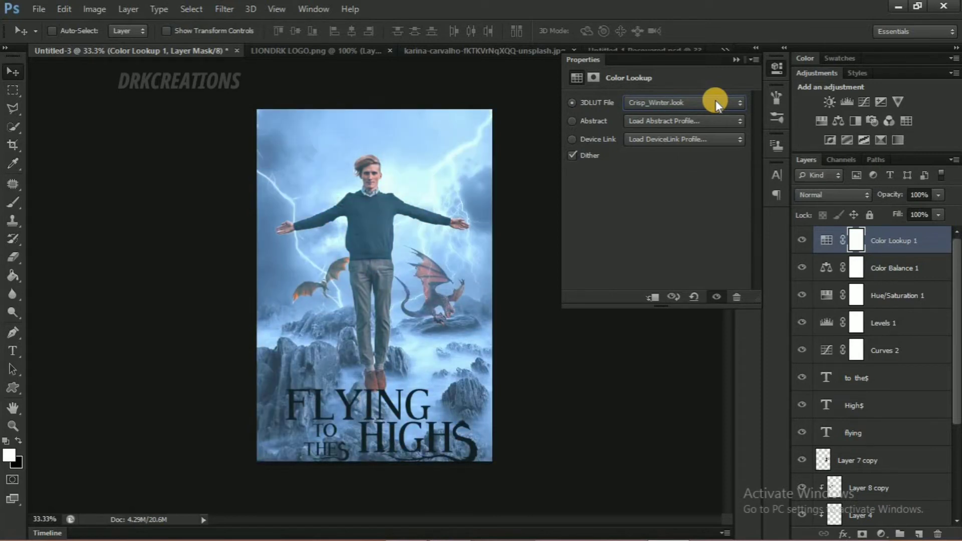
scroll(715, 102, "down", 1)
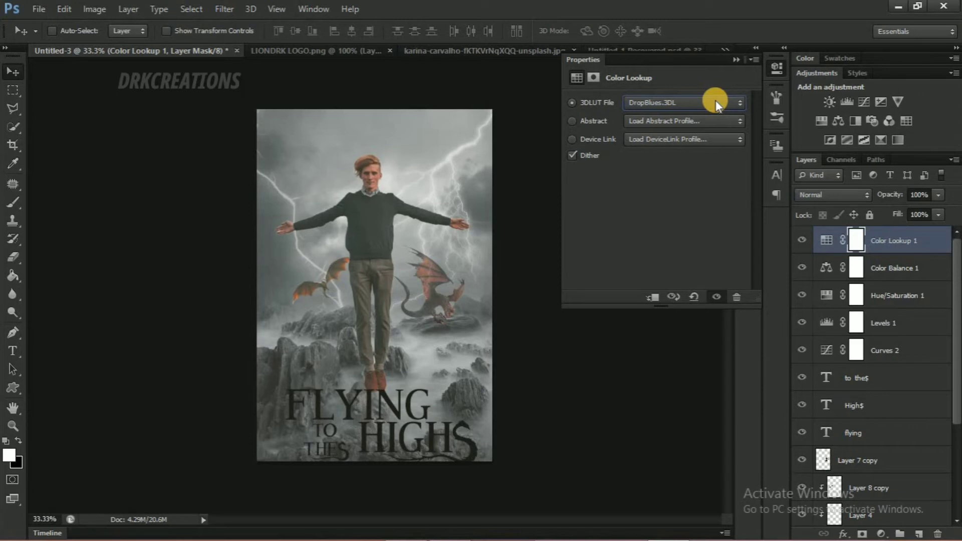
scroll(715, 100, "down", 2)
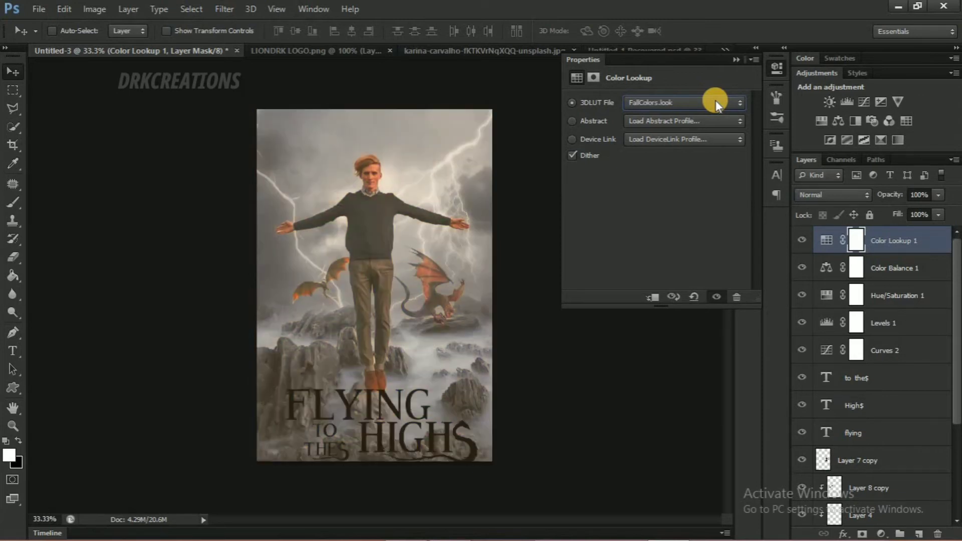
scroll(716, 100, "down", 1)
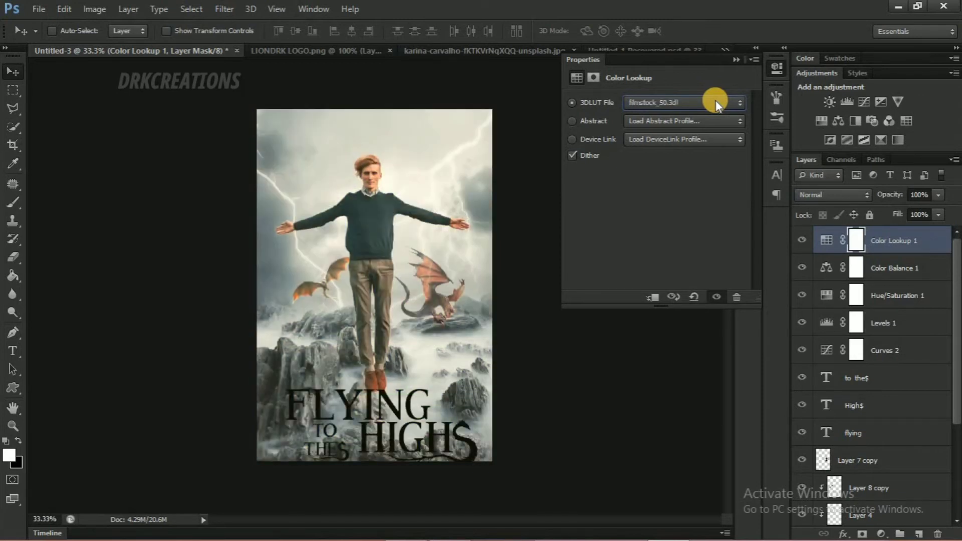
scroll(715, 100, "down", 2)
scroll(715, 100, "down", 2)
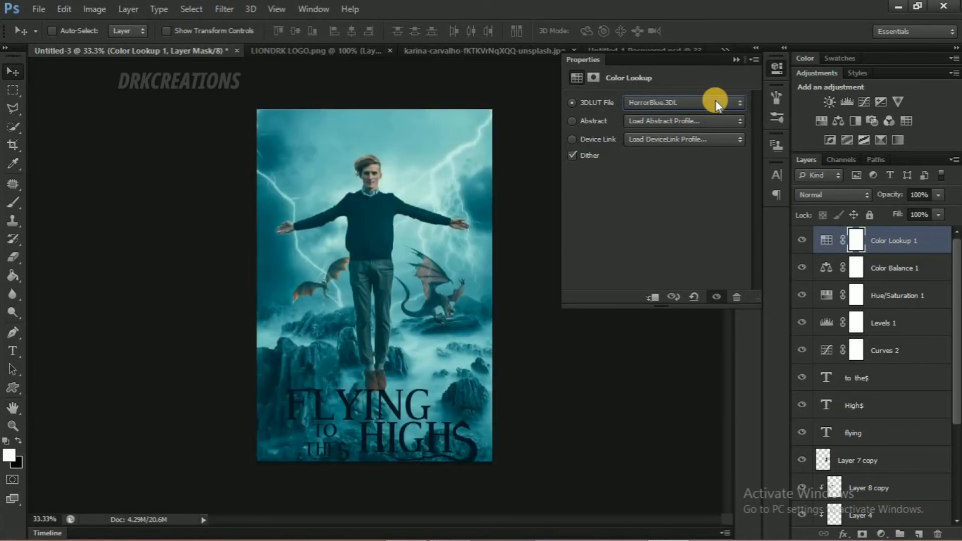
- Try the 3D LUT presets in reverse, from FuturisticBleak.3DL through FoggyNight.3DL and Crisp_Warm.look back to Candlelight.CUBE
scroll(715, 100, "up", 1)
key("Up")
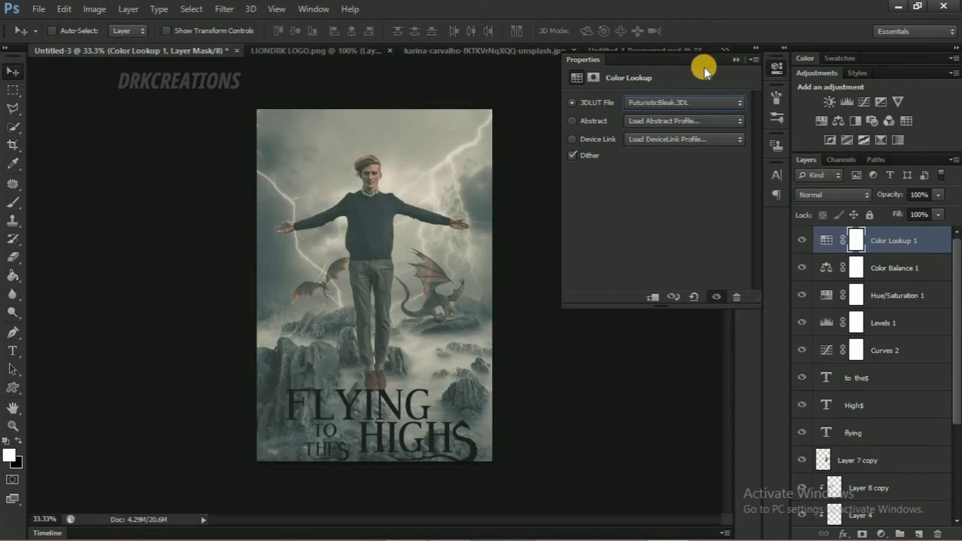
key("Up")
key("Down")
key("Up")
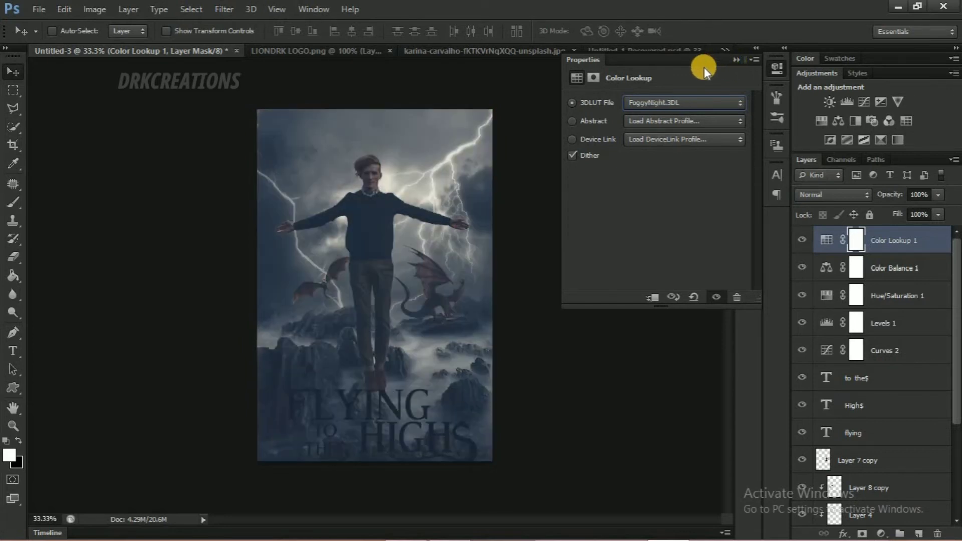
key("Up")
key("Up")
key("Up")
key("Up")
key("Up")
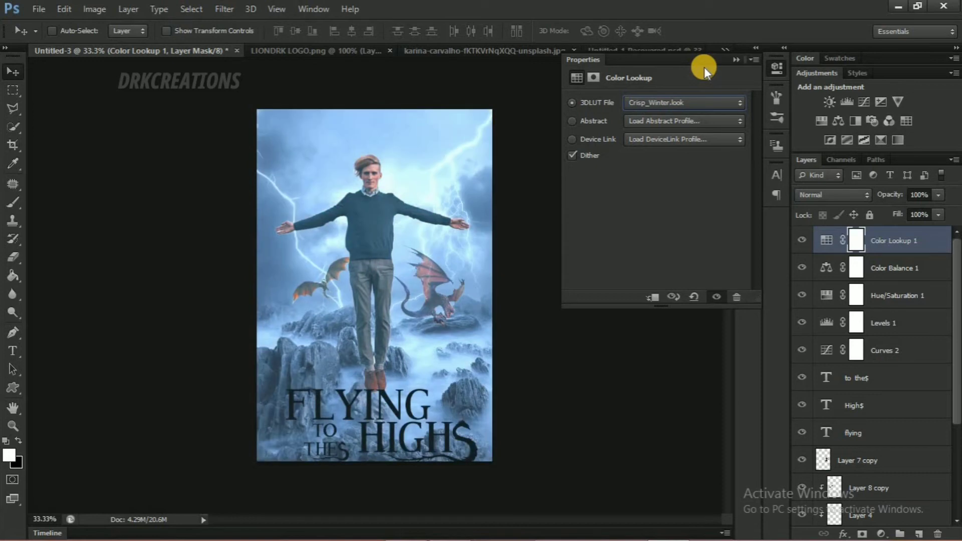
key("Up")
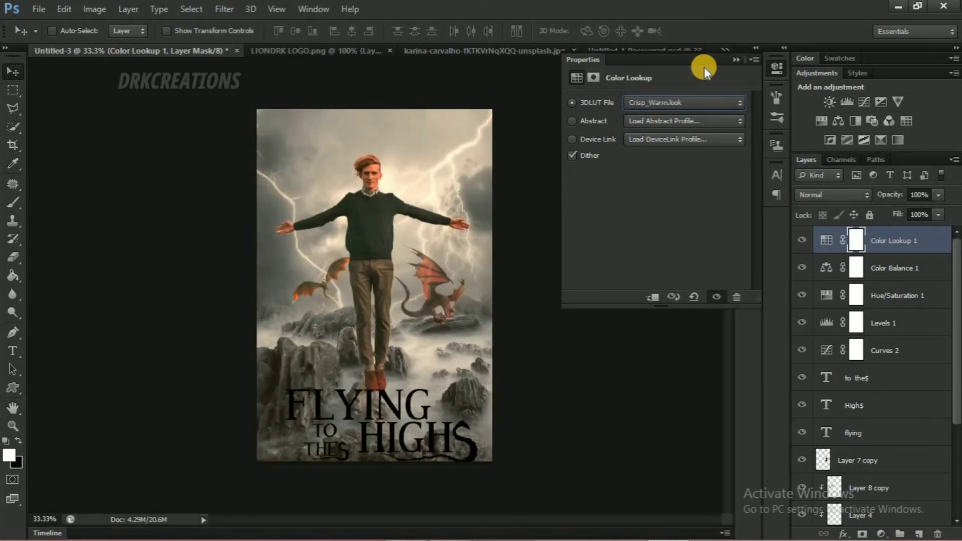
key("Up")
key("Up")
key("Down")
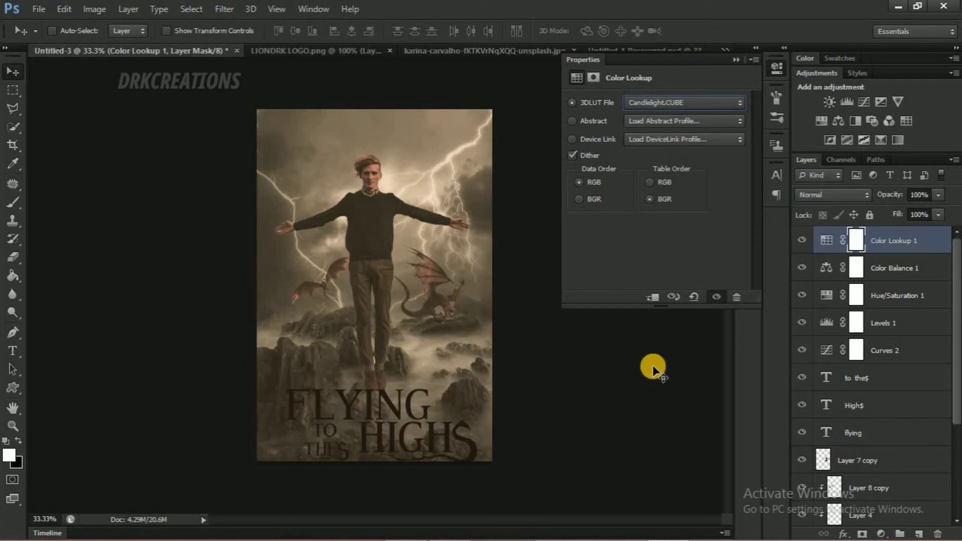
- Try the 3D LUT presets on the Color Lookup layer from EdgyAmber.3DL through filmstock_50.3dl and FuturisticBleak.3DL to HorrorBlue.3DL
key("Down")
key("Down")
key("Down")
key("Down")
key("Down")
key("Down")
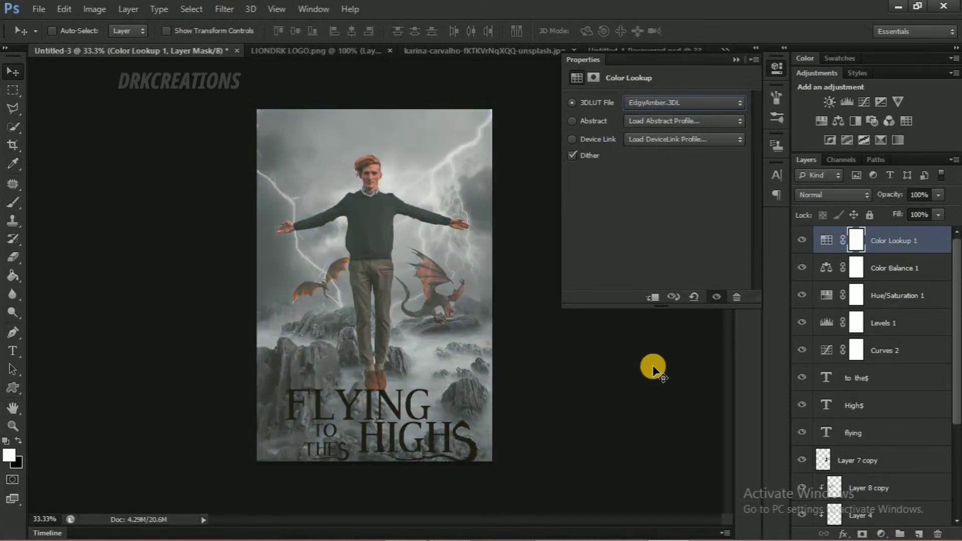
key("Down")
key("Up")
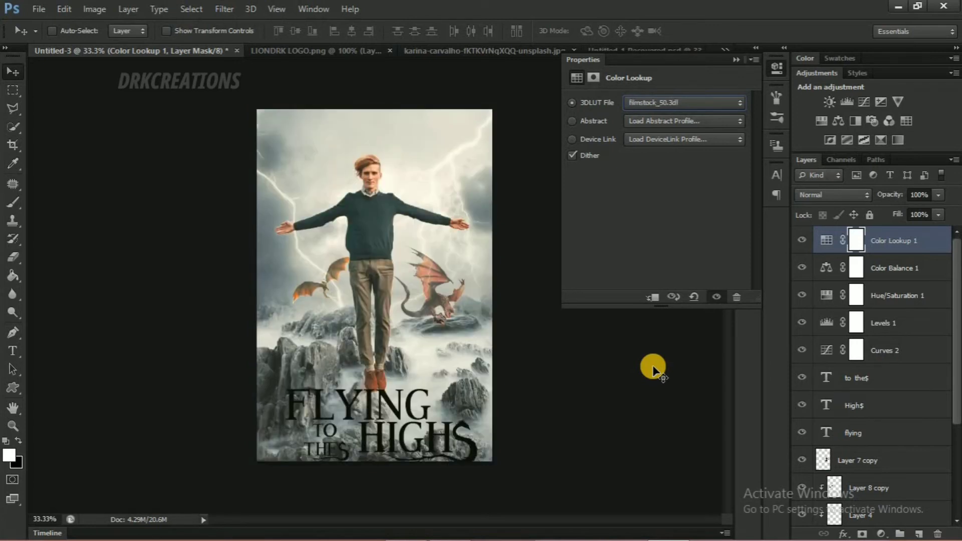
key("Down")
key("Down")
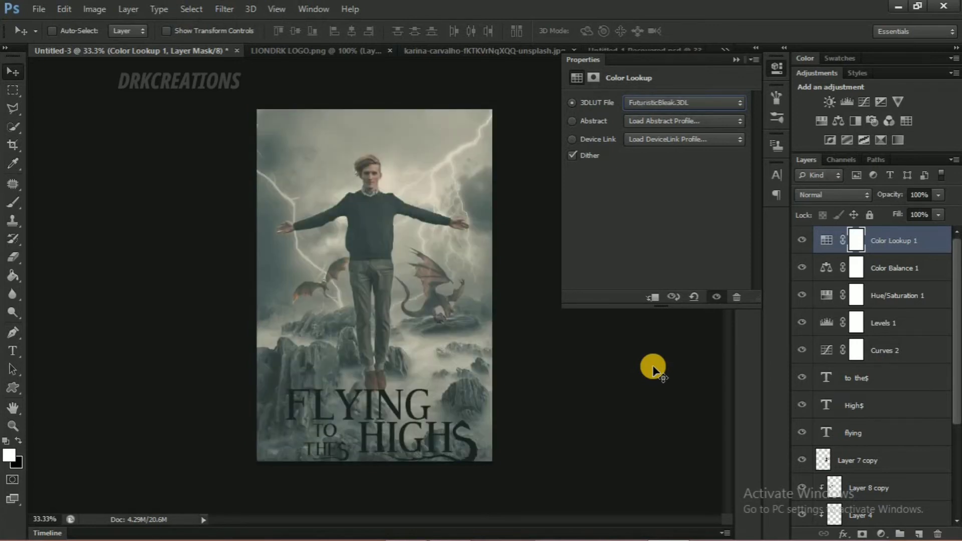
key("Down")
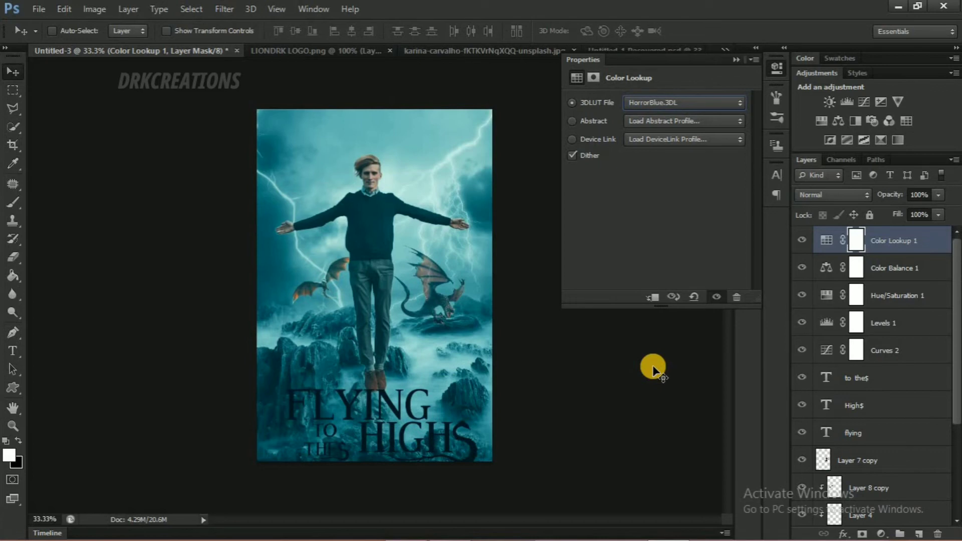
- Try the darker and tinted 3D LUT presets Moonlight.3DL, Soft_Warming.look and TensionGreen.3DL on the Color Lookup layer
key("Down")
key("Down")
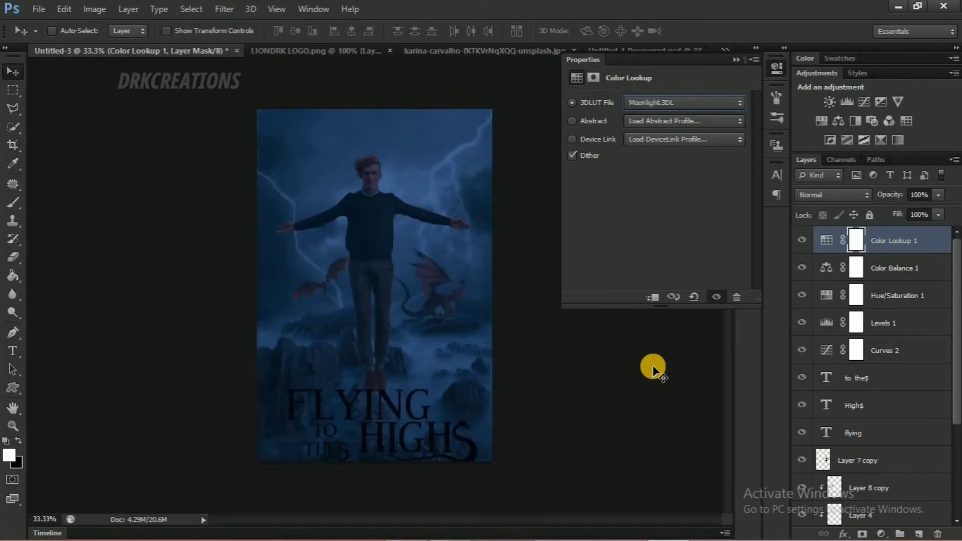
key("Down")
key("Down")
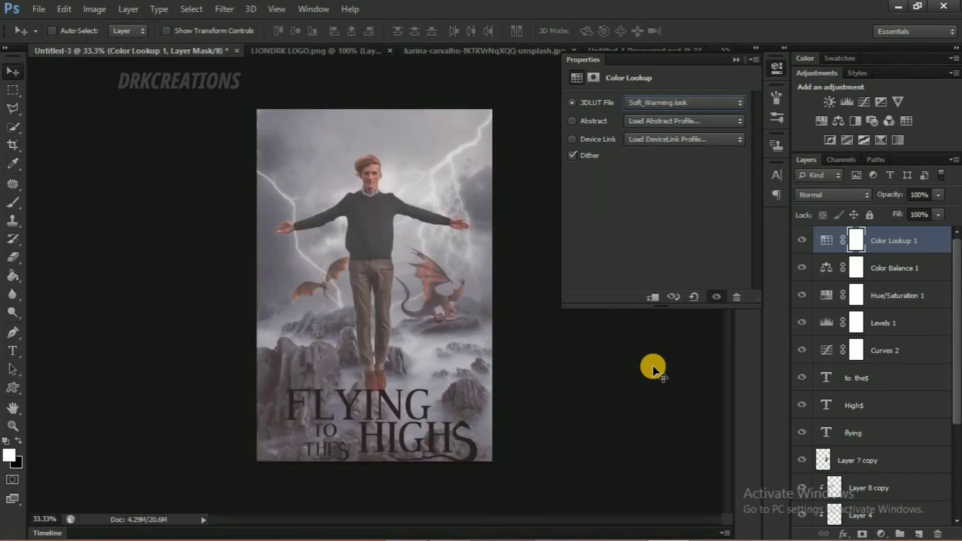
key("Down")
key("Down")
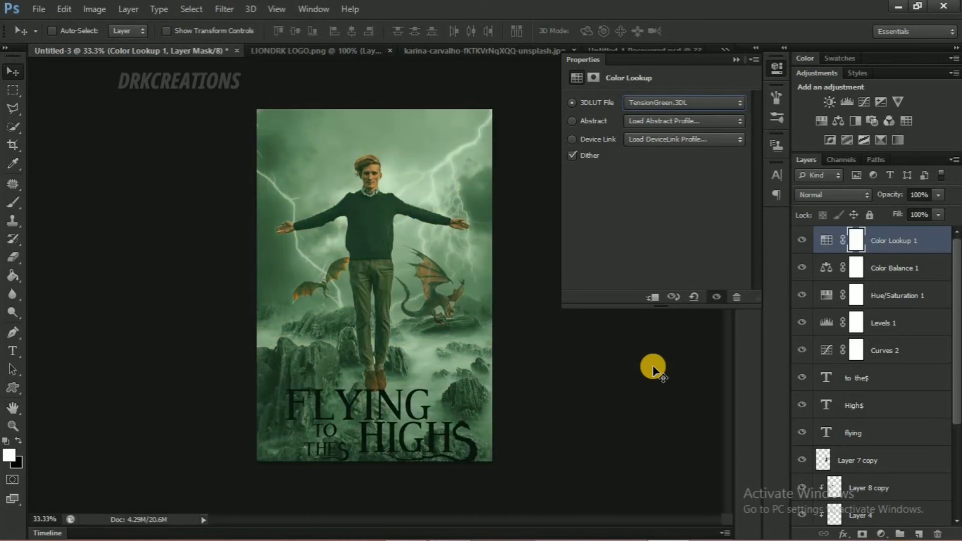
- Try the 3D LUT presets in reverse, through NightFromDay.CUBE and DropBlues.3DL back to Candlelight.CUBE
key("Up")
key("Up")
key("Up")
key("Up")
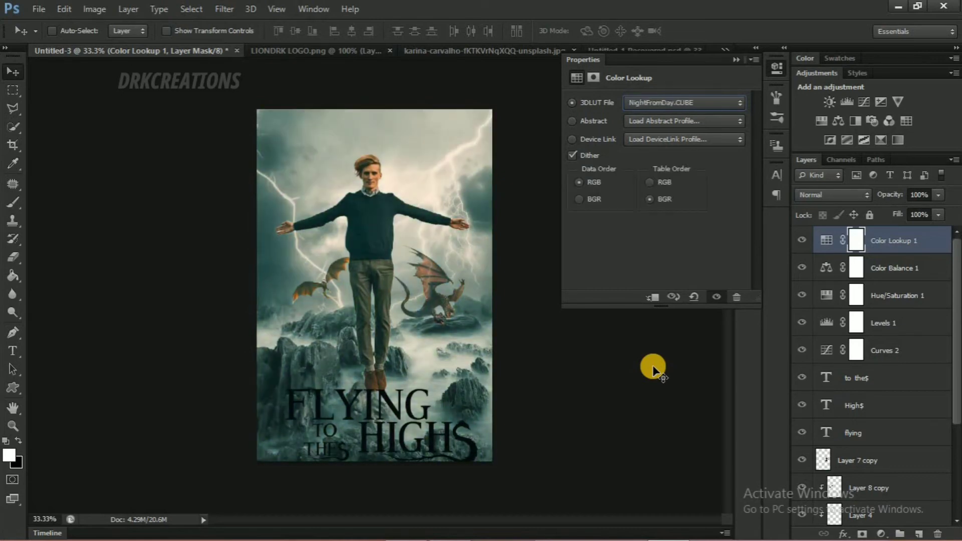
key("Up")
key("Up")
key("Up")
key("Up")
key("Up")
key("Up")
key("Up")
key("Up")
key("Up")
key("Up")
key("Up")
key("Up")
key("Up")
key("Up")
key("Up")
key("Up")
key("Up")
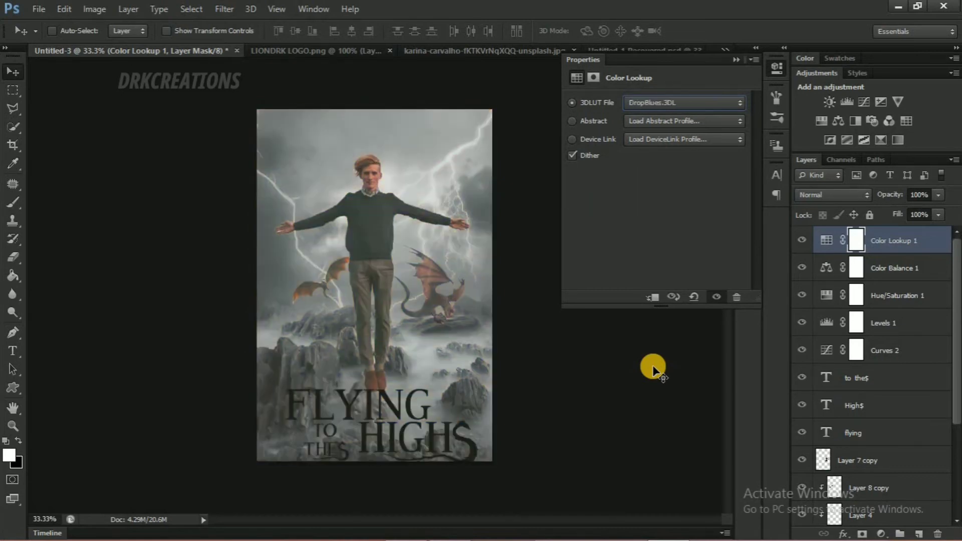
key("Up")
key("Up")
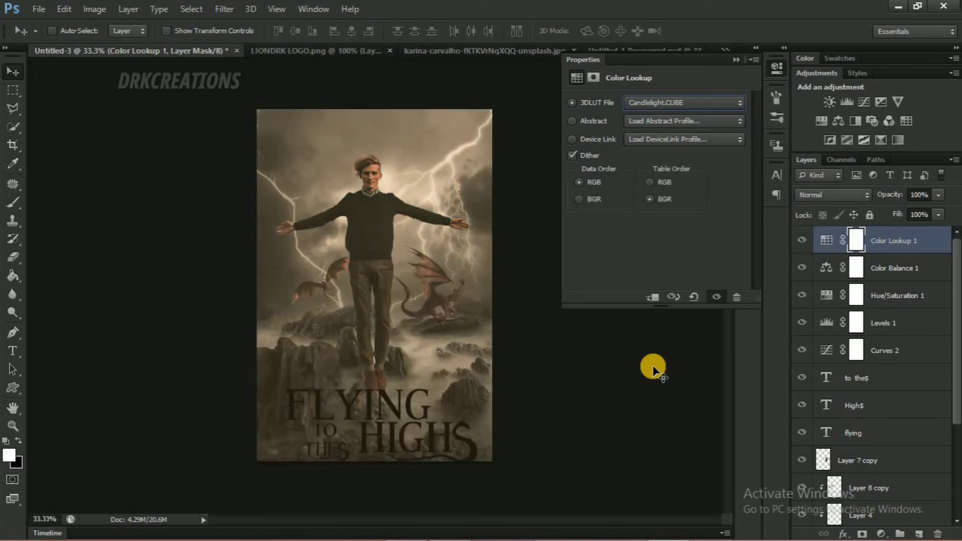
- Compare the presets around Crisp_Warm.look and set the Color Lookup layer's 3D LUT to DropBlues.3DL
key("Up")
key("Down")
key("Down")
key("Down")
key("Up")
key("Down")
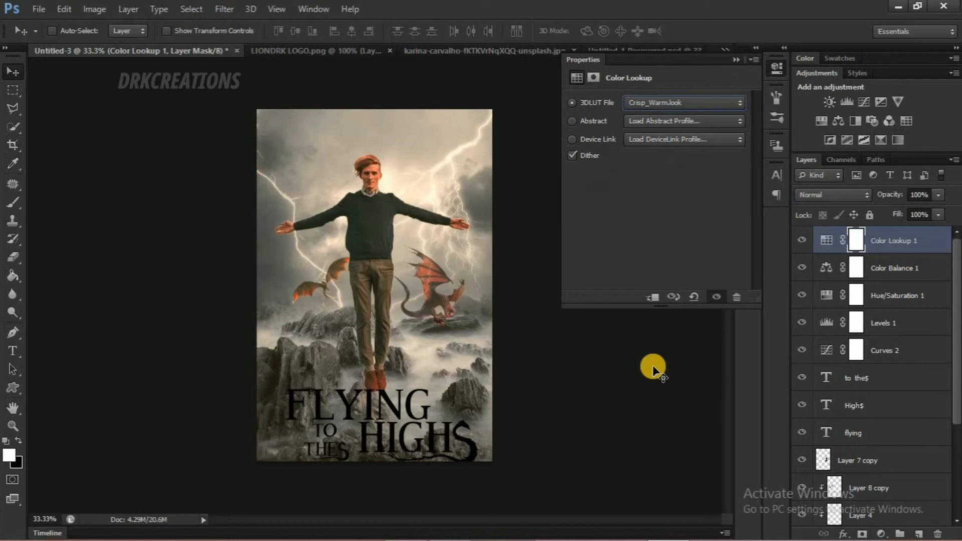
key("Down")
key("Down")
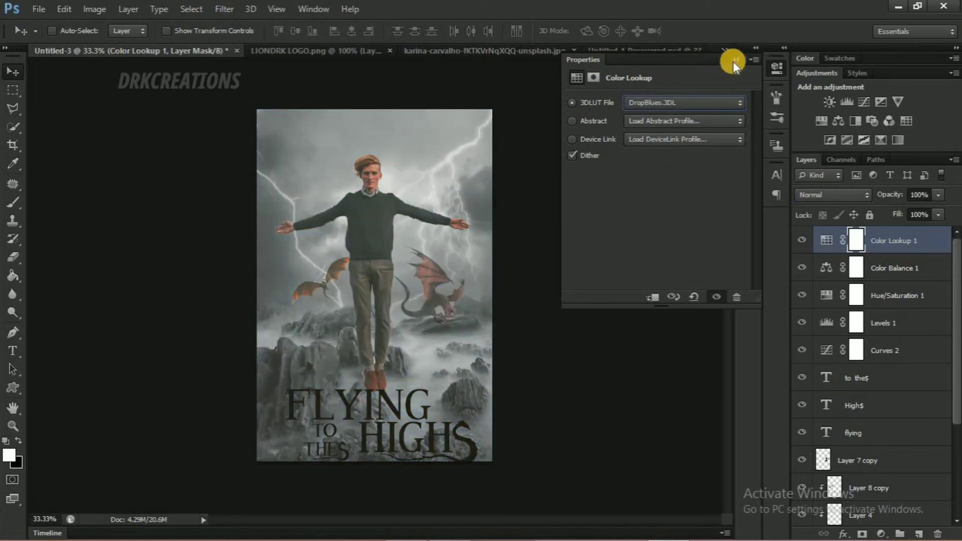
- Open the image searchpng.com-glowing-moon-png-image-free-download from the Downloads folder
left_click(303, 50)
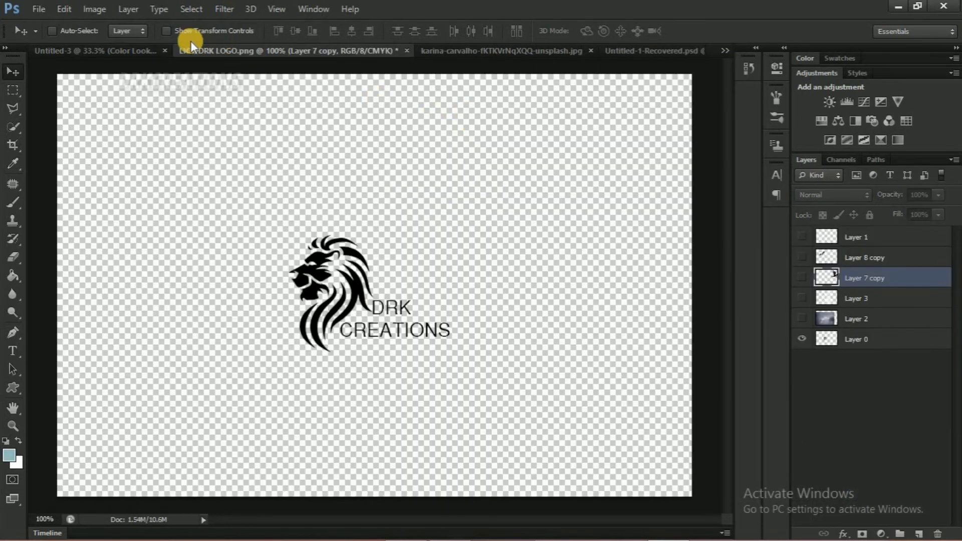
left_click(138, 49)
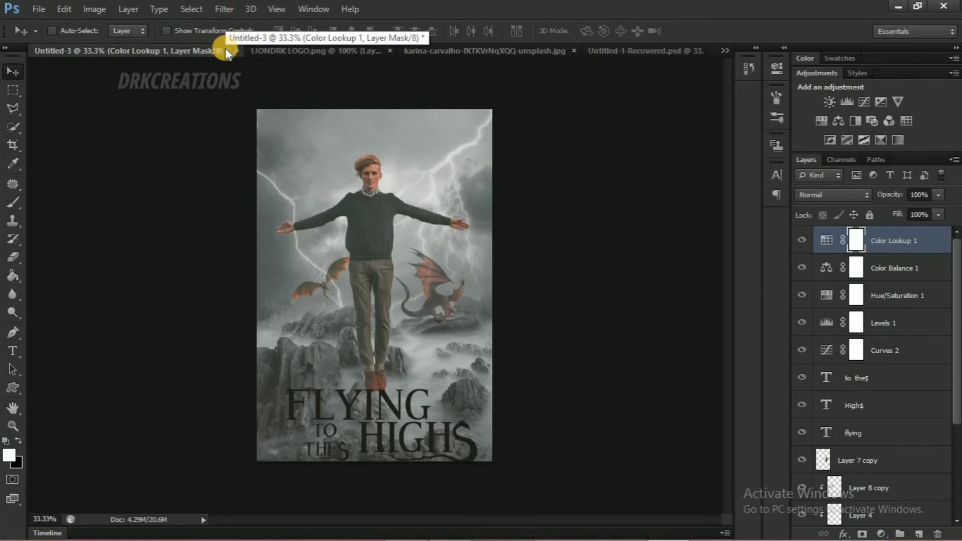
key("ctrl+o")
left_click(407, 175)
left_click(406, 258)
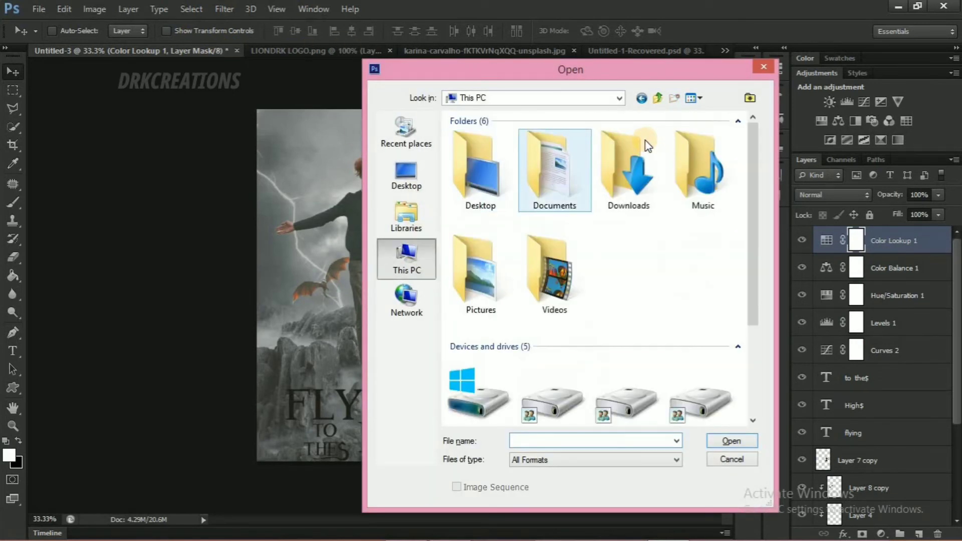
double_click(645, 140)
scroll(601, 265, "down", 5)
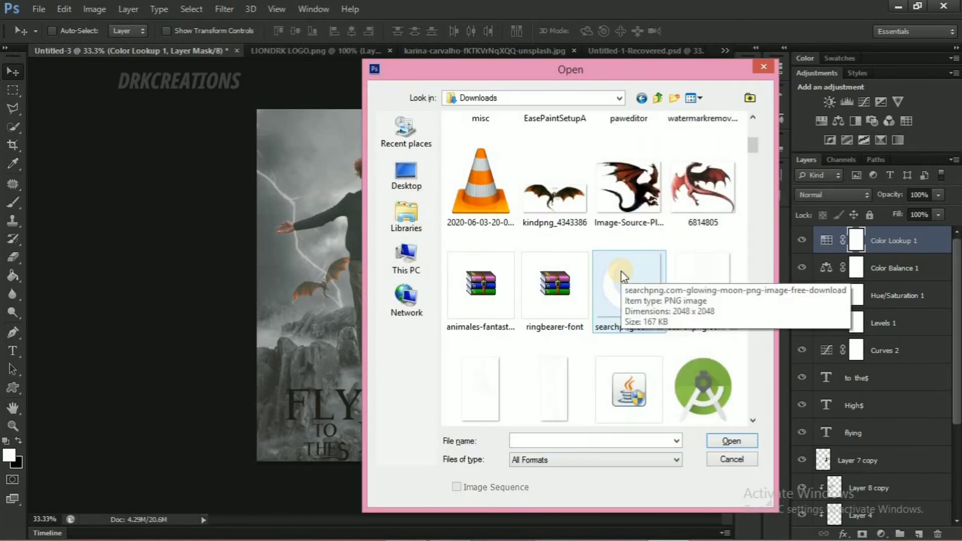
double_click(621, 276)
- Copy the moon into LIONDRK LOGO.png and close the levitating man's source photo without saving changes
left_click_drag(305, 412, 147, 113)
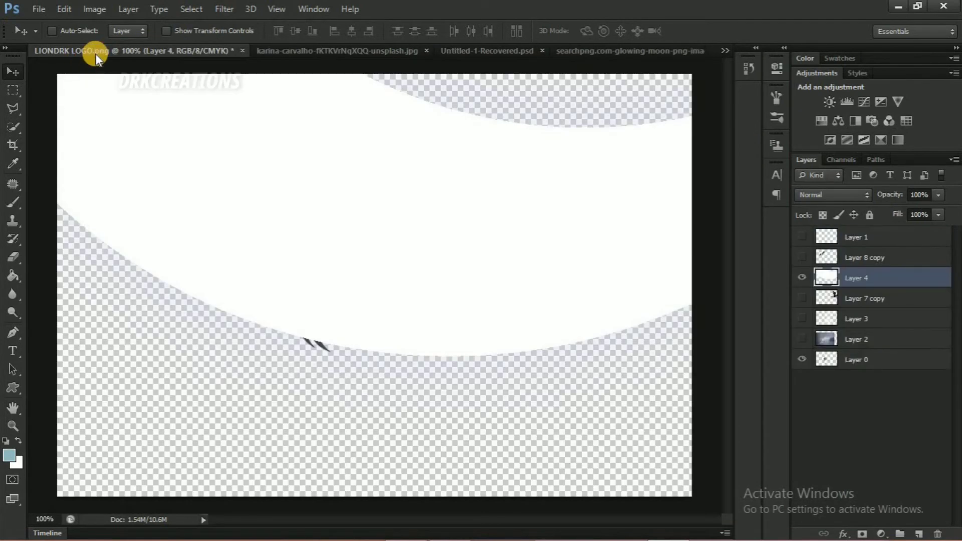
left_click(425, 51)
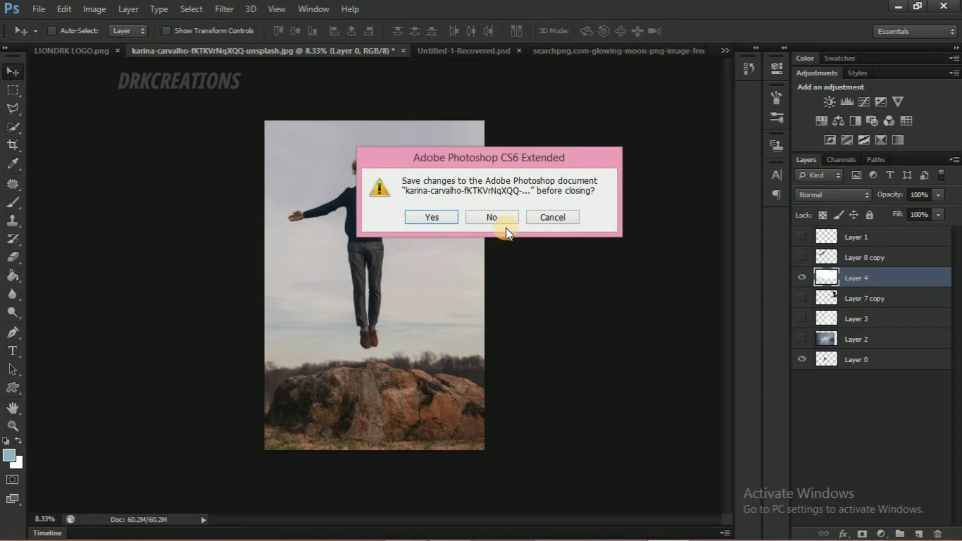
left_click(508, 215)
- Bring the moon layer from LIONDRK LOGO.png into the Untitled-3 composite
left_click(120, 52)
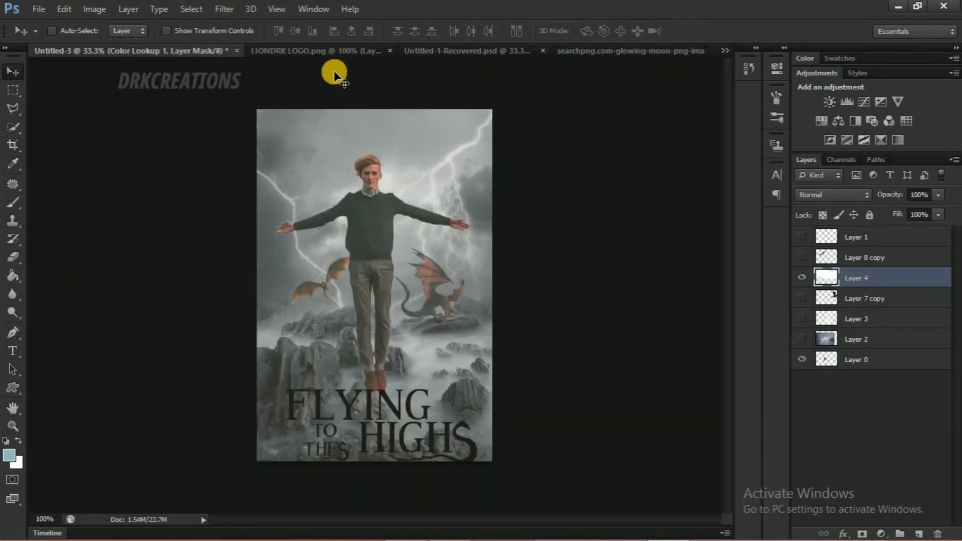
left_click(316, 51)
left_click_drag(157, 75, 343, 229)
- Scale the moon down to about 7.2% and place it in the sky beside the man's head
key("ctrl+t")
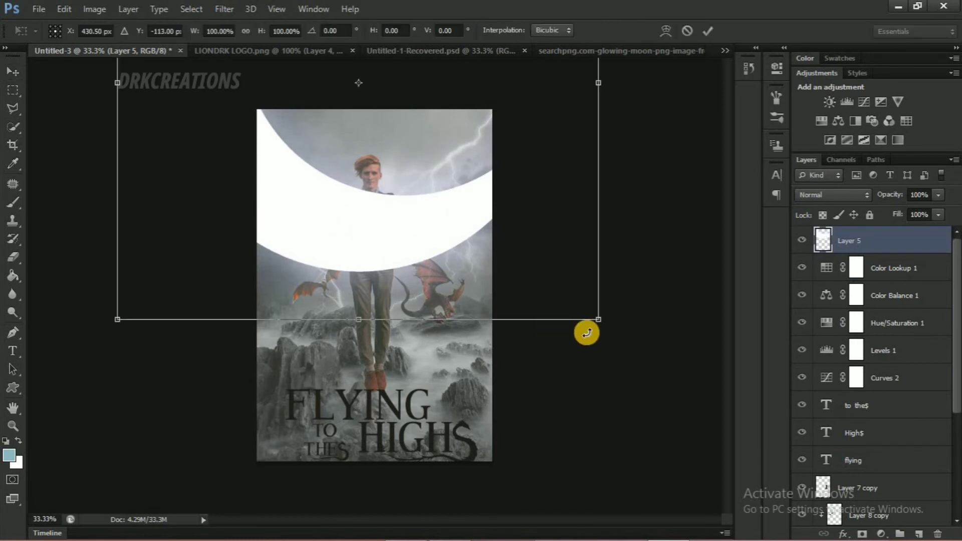
left_click_drag(598, 319, 430, 199)
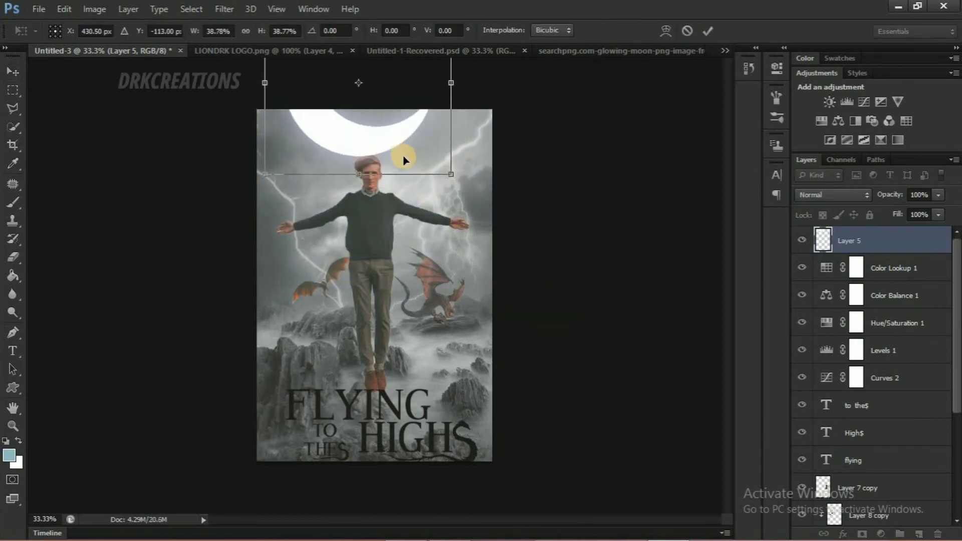
left_click_drag(404, 156, 385, 182)
left_click_drag(453, 220, 333, 161)
- Rotate the moon 90° counterclockwise, flip it horizontally and vertically, and rotate it 90° clockwise
right_click(328, 146)
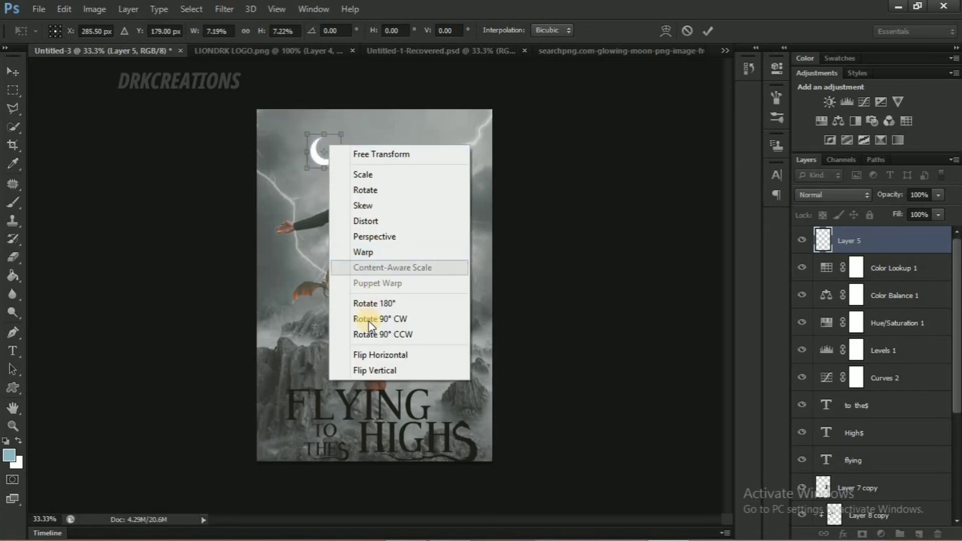
left_click(389, 334)
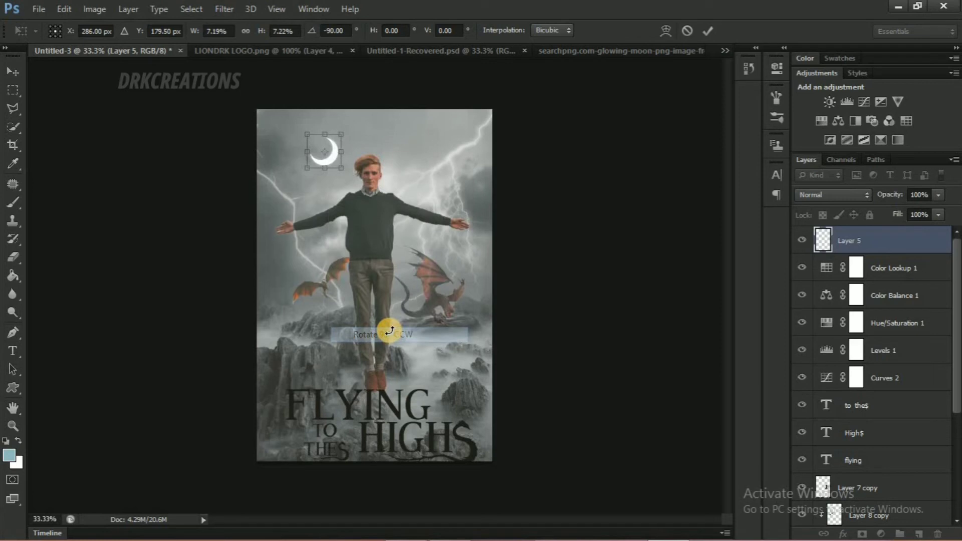
right_click(321, 154)
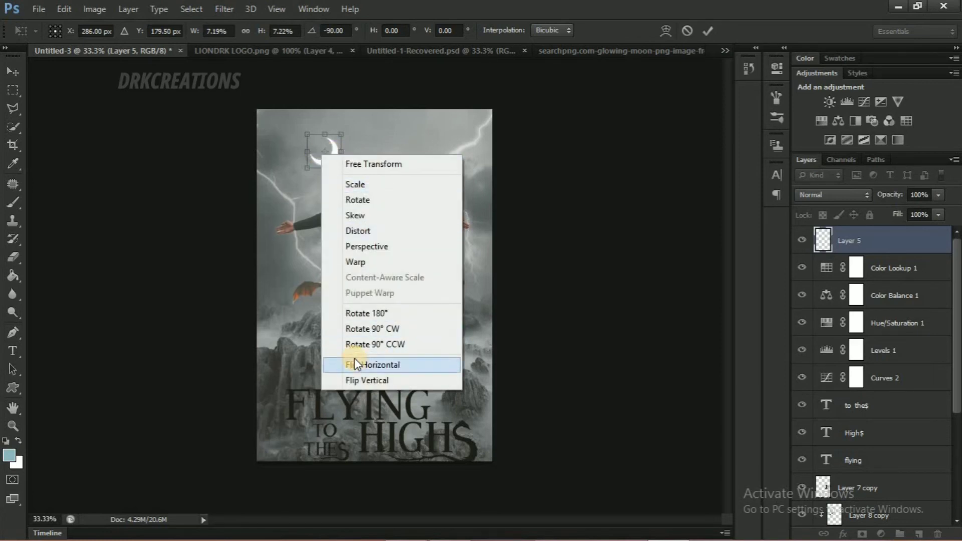
left_click(354, 362)
right_click(325, 169)
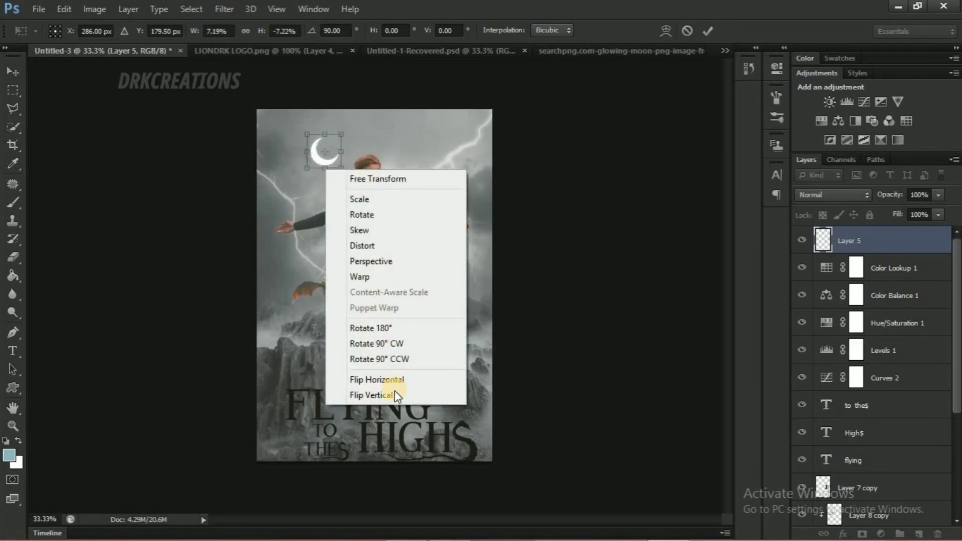
left_click(351, 394)
right_click(338, 152)
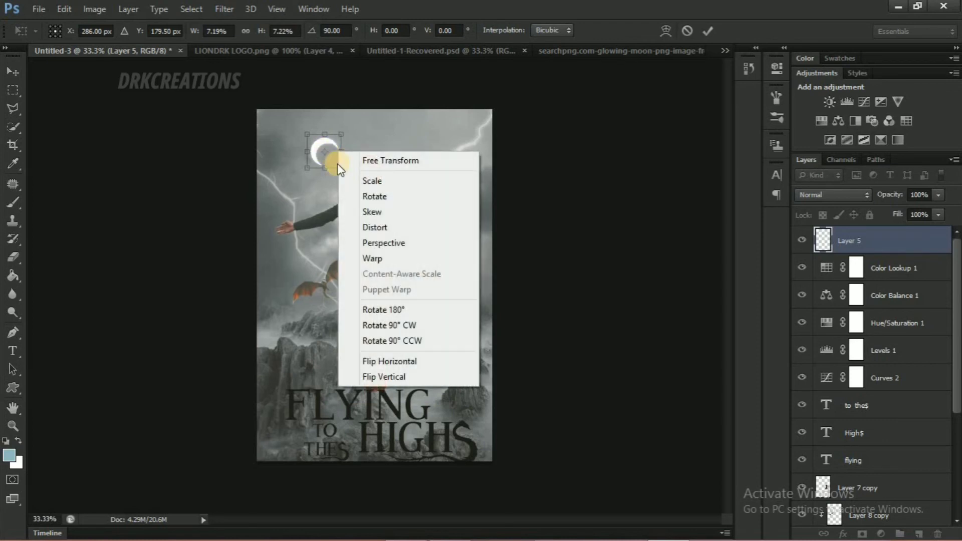
left_click(393, 325)
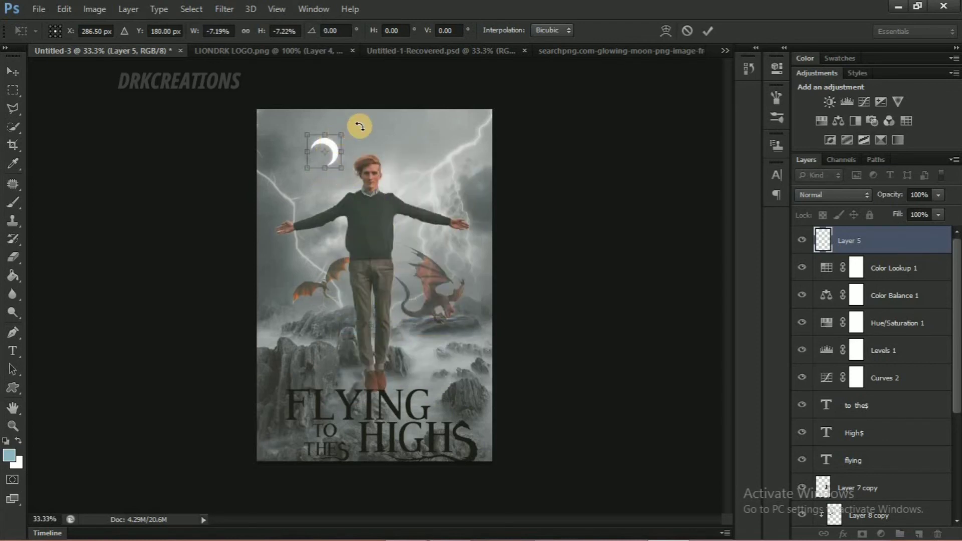
- Tilt and shift the moon slightly higher in the sky, apply the transform and lower its layer opacity to 51%
left_click_drag(360, 171, 368, 141)
key("Return")
mouse_move(898, 196)
left_mouse_down()
mouse_move(879, 197)
mouse_move(889, 194)
mouse_move(881, 189)
left_mouse_up()
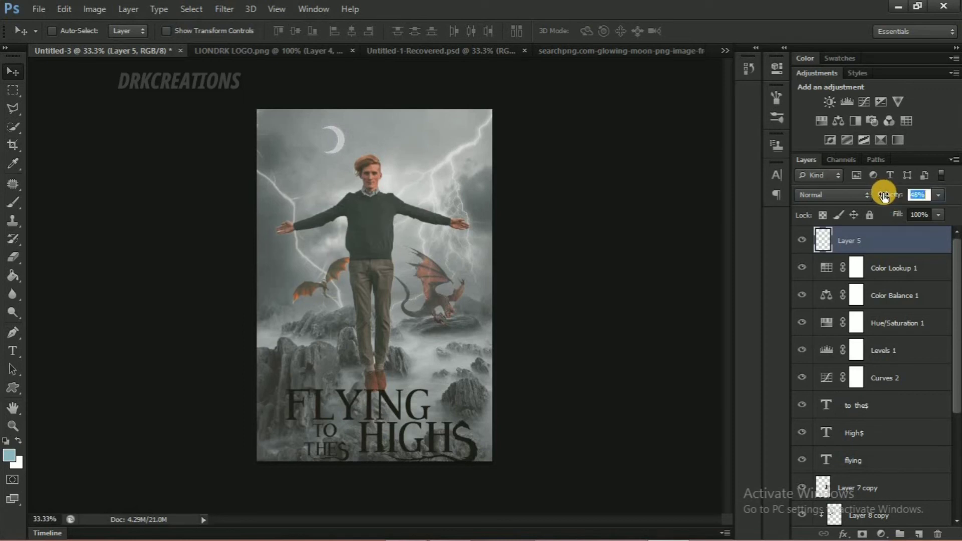
- Scale the moon to 73.41% with a 40.11° rotation and move its layer below the Curves 2 adjustment layer
key("ctrl+t")
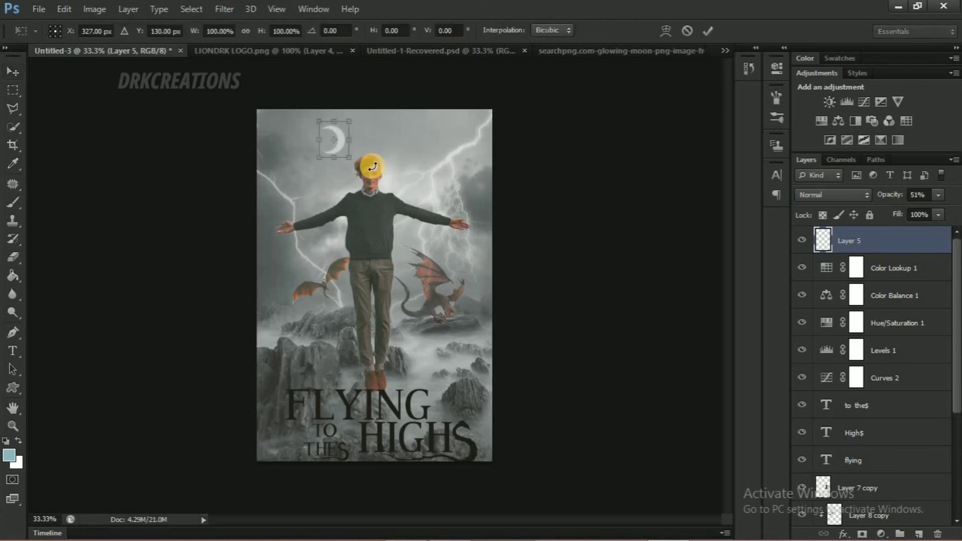
left_click_drag(373, 158, 336, 148)
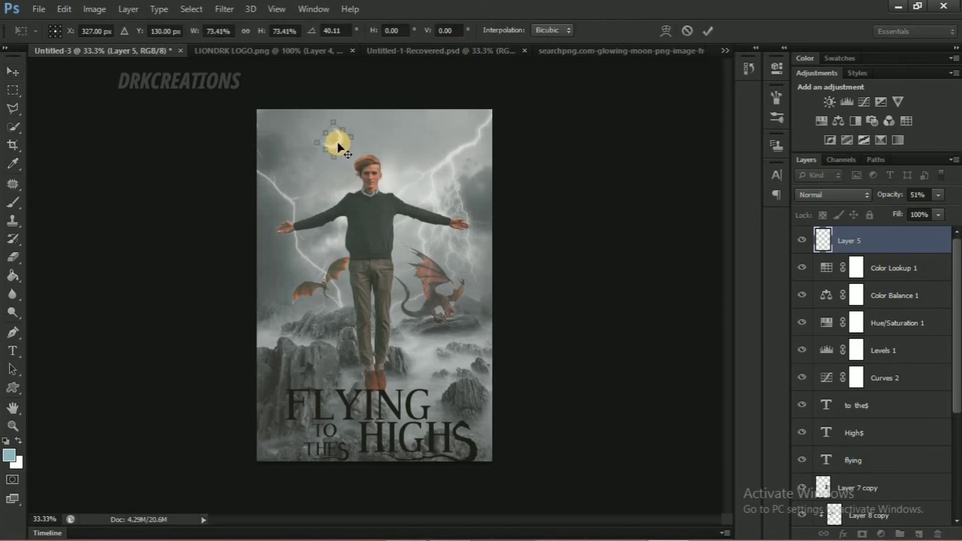
key("Return")
left_click_drag(886, 243, 864, 377)
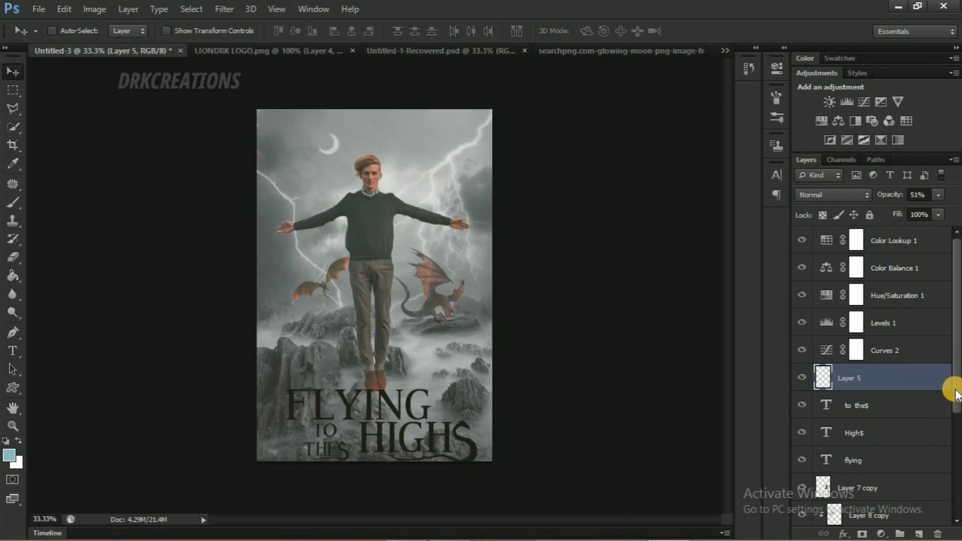
- Paint white on the Curves 1 layer mask with a 4 px brush to cover the bright gaps between the fingers of the hand beside the lightning bolt
left_click_drag(955, 391, 951, 481)
left_click(913, 473)
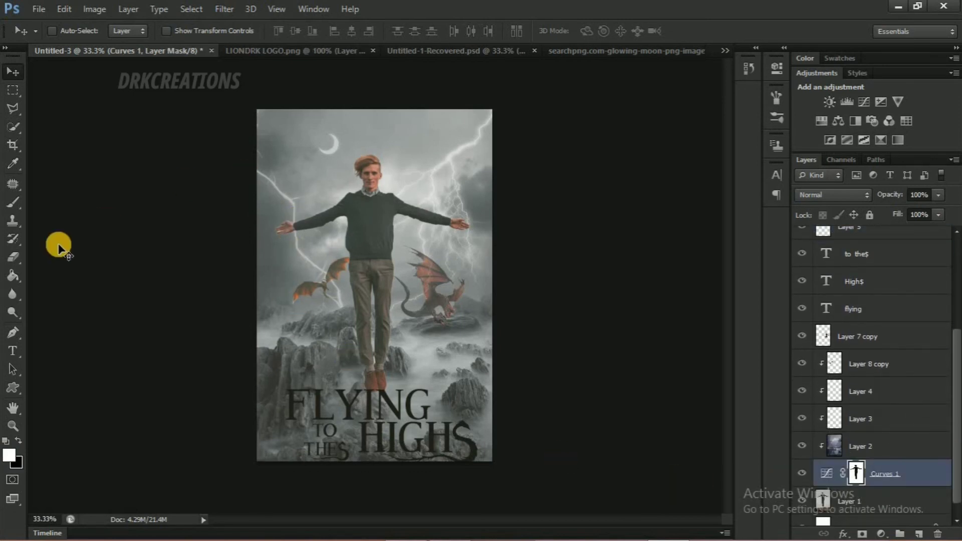
key("b")
key("ctrl+plus")
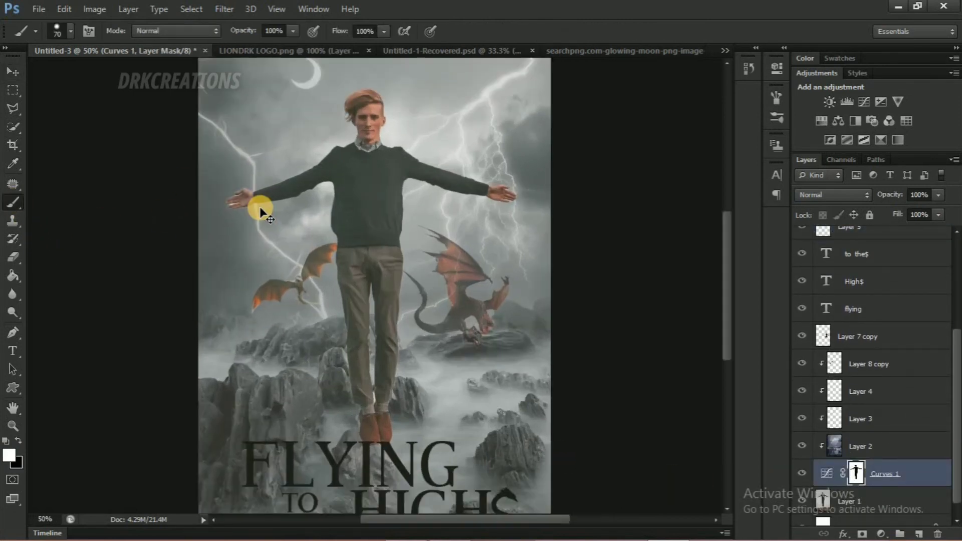
key("ctrl+plus")
key("ctrl+plus")
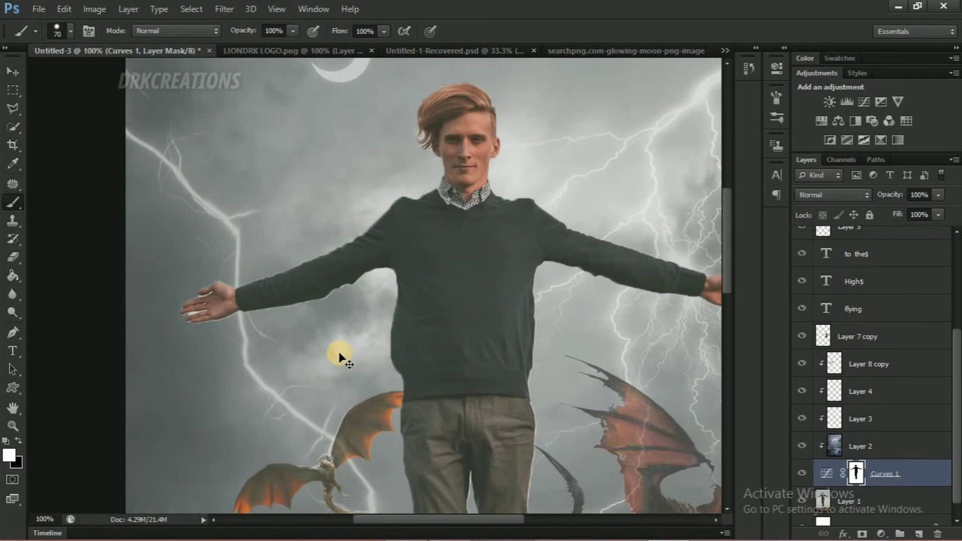
scroll(339, 357, "up", 3)
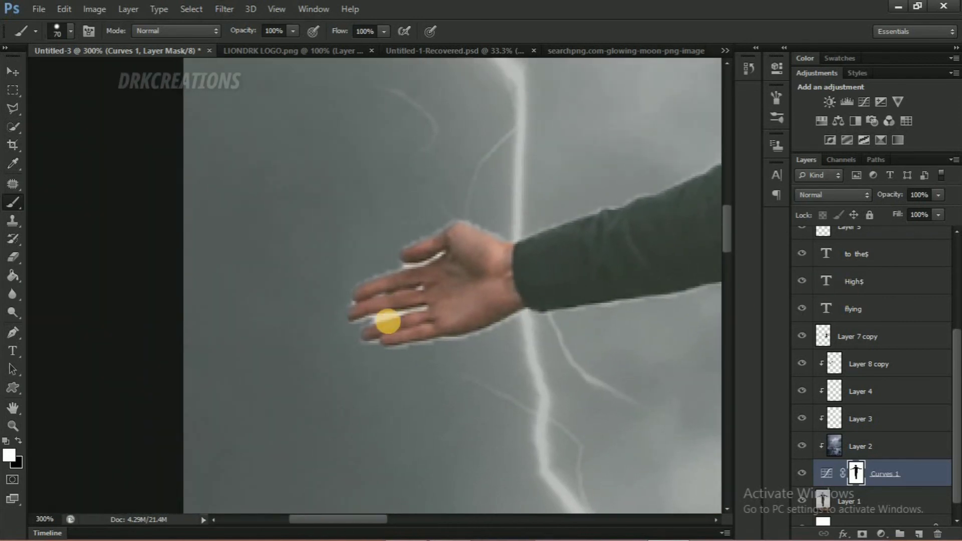
key("bracketleft")
key("bracketleft")
key("bracketleft")
key("bracketleft")
key("bracketleft")
key("bracketleft")
key("bracketleft")
key("bracketleft")
key("bracketleft")
left_click(9, 453)
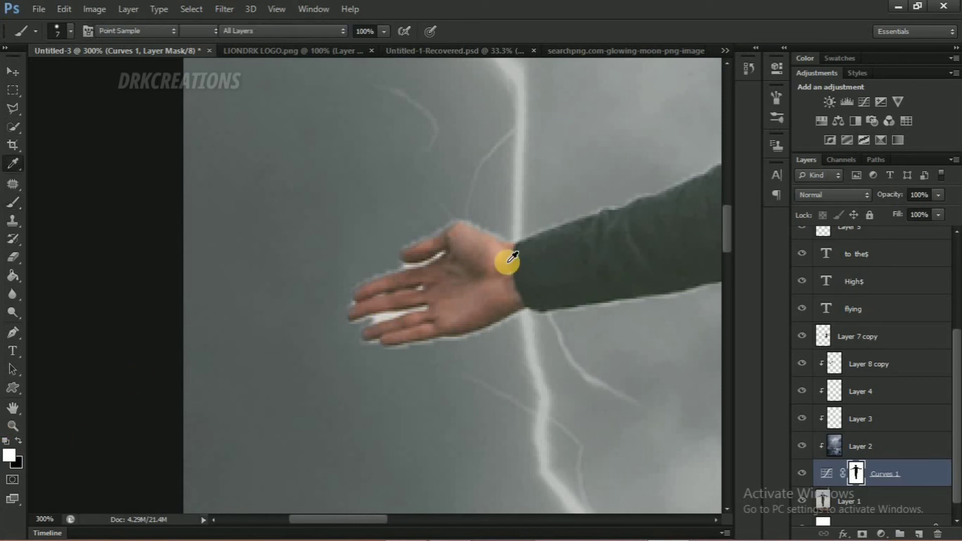
left_click(902, 91)
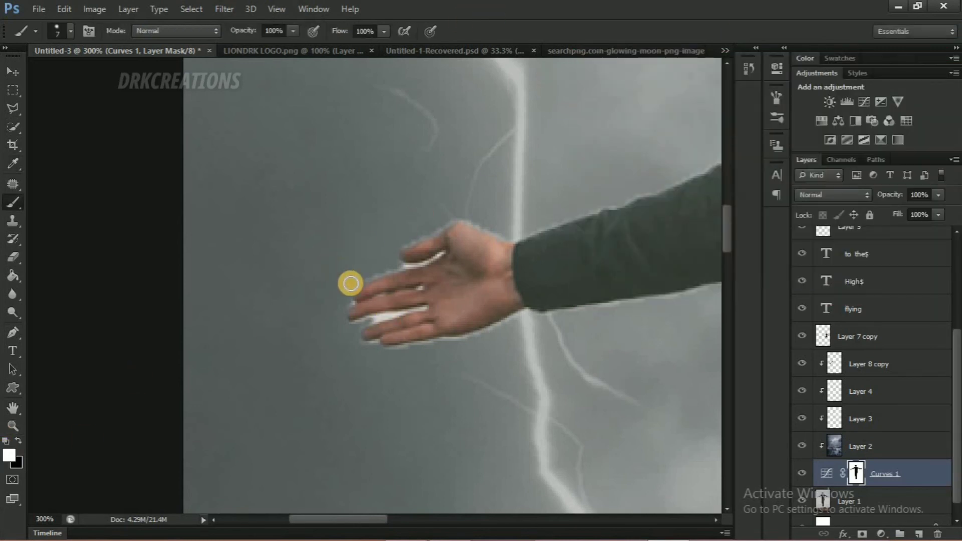
key("bracketleft")
key("bracketleft")
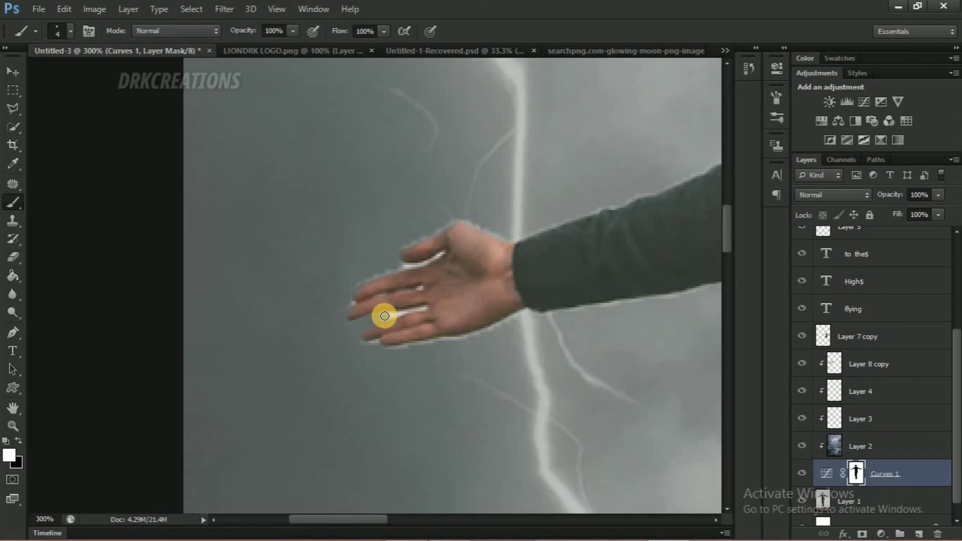
left_click_drag(396, 316, 422, 308)
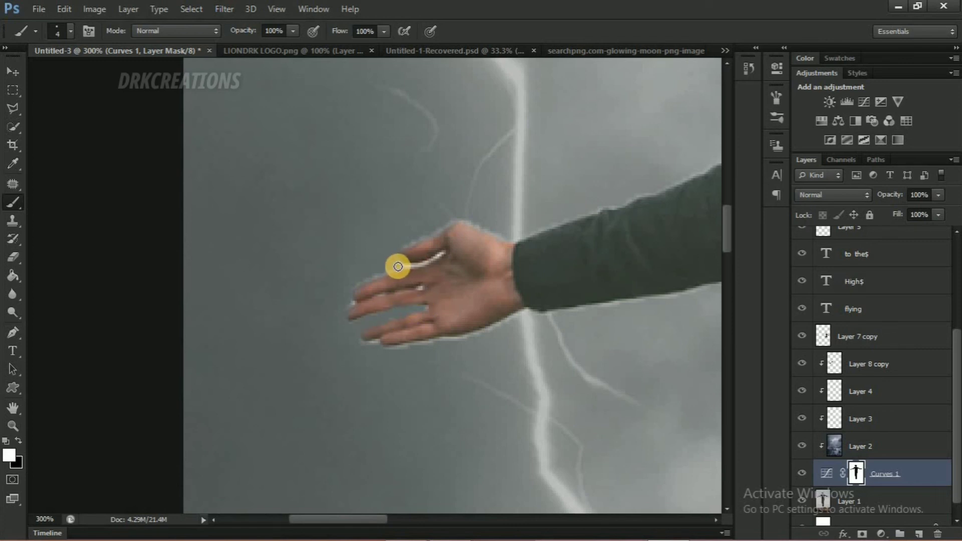
left_click_drag(397, 266, 440, 253)
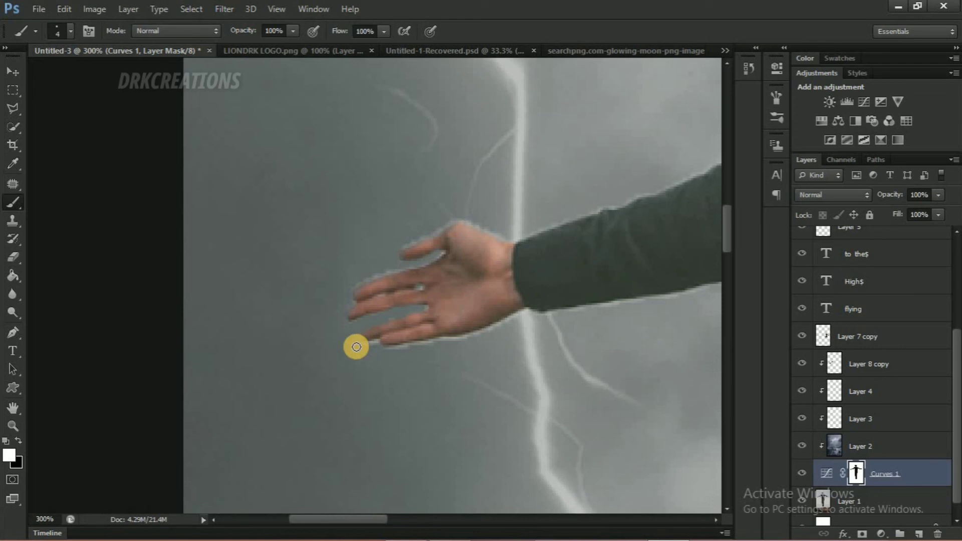
scroll(360, 346, "down", 7)
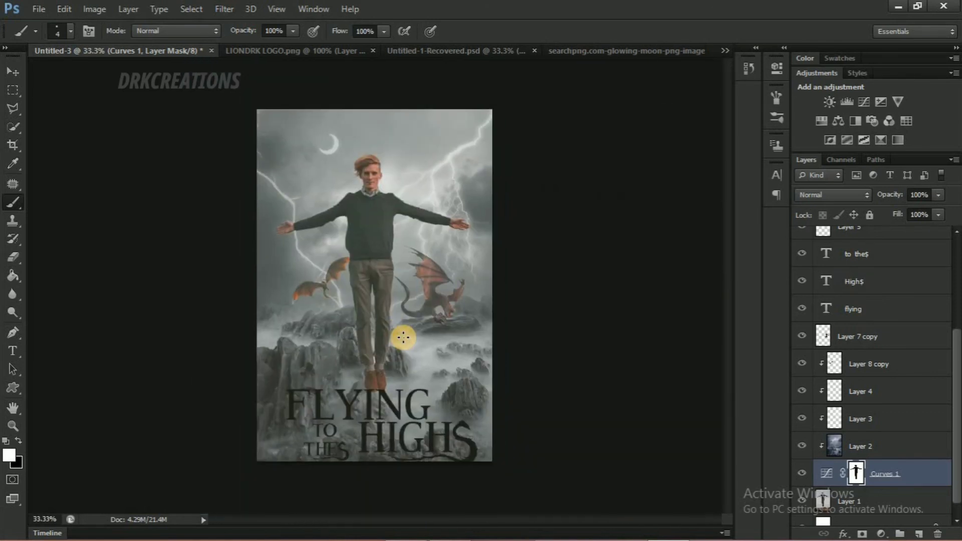
scroll(285, 236, "down", 1)
scroll(279, 227, "up", 4)
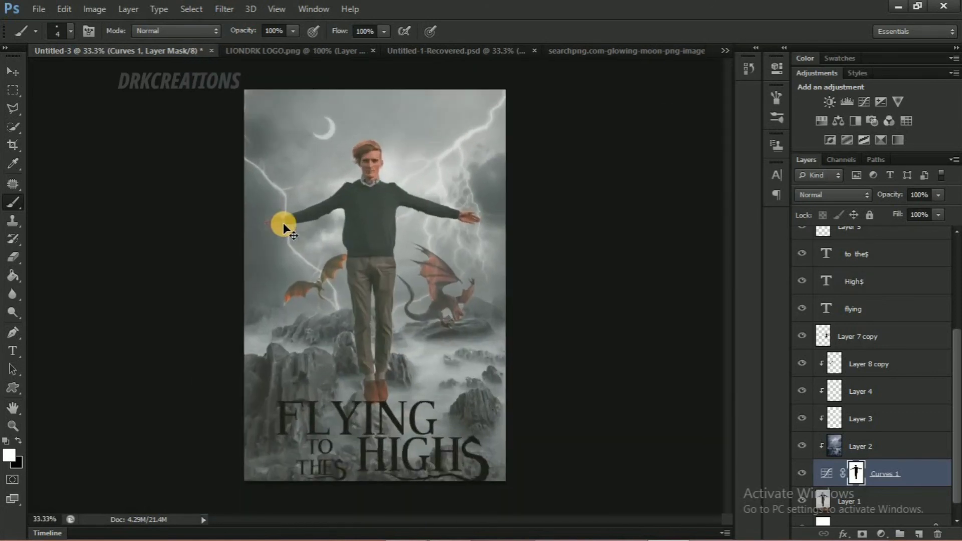
scroll(390, 223, "down", 1)
scroll(344, 208, "up", 1)
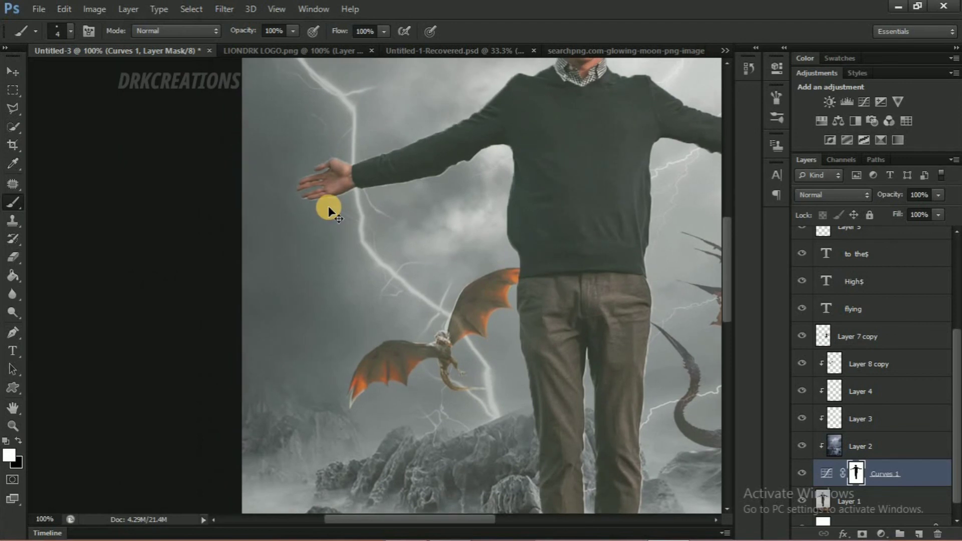
scroll(329, 207, "up", 2)
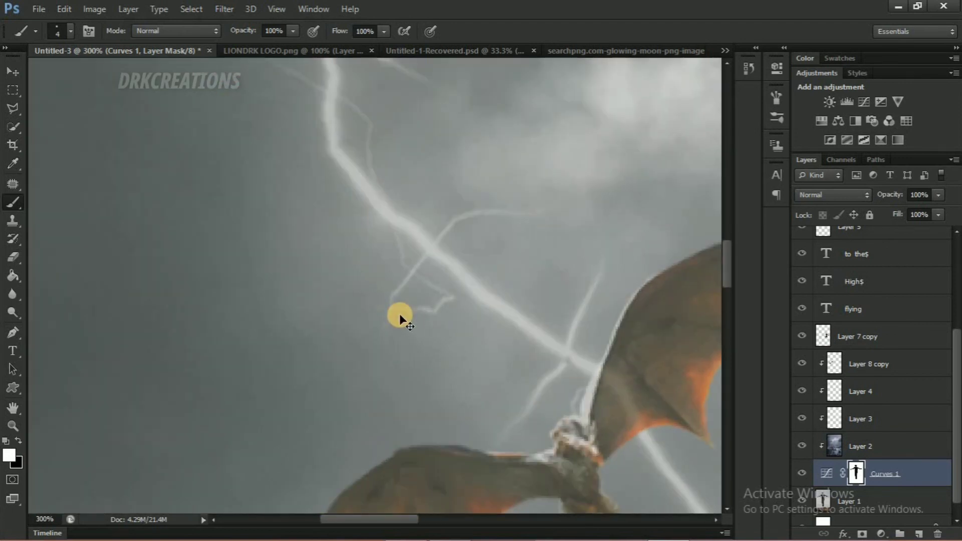
scroll(399, 314, "down", 6)
- Scale the man's Layer 1 together with Curves 1 to about 103.9%, move them up 30 px and apply the transform
left_click(14, 71)
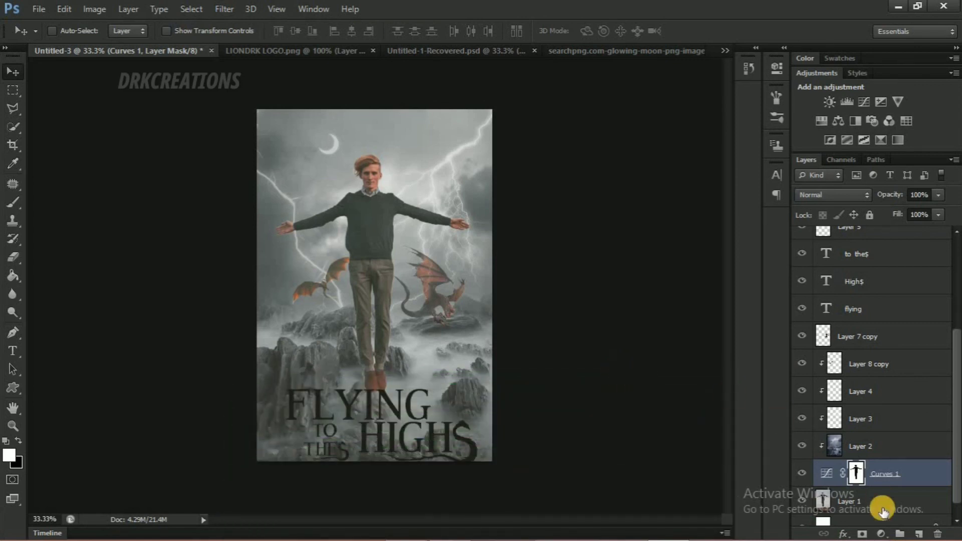
left_click(820, 502, "shift")
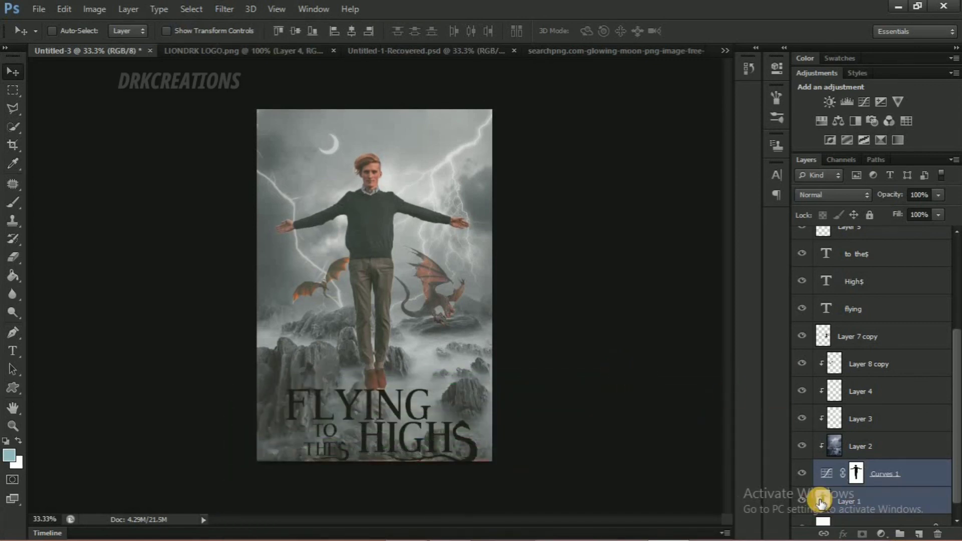
key("ctrl+t")
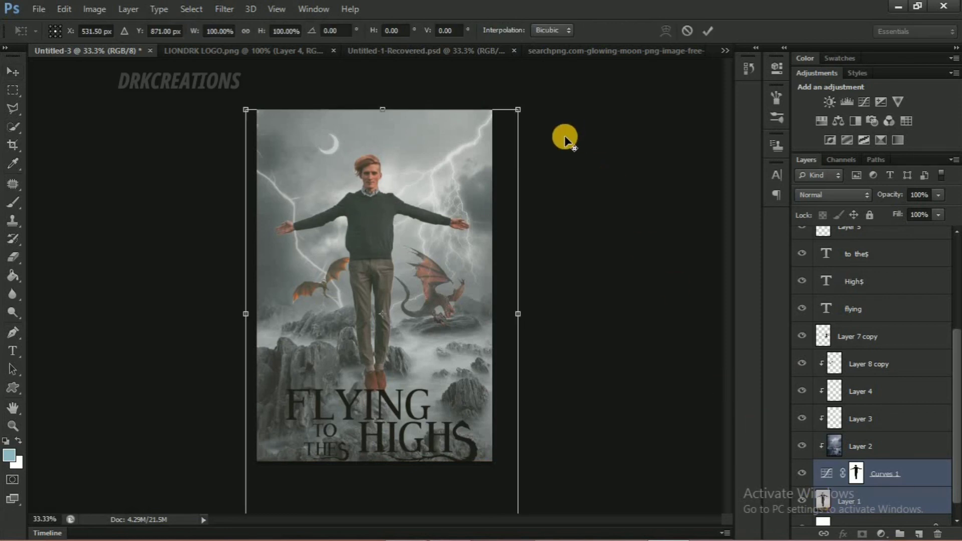
left_click_drag(527, 105, 526, 105)
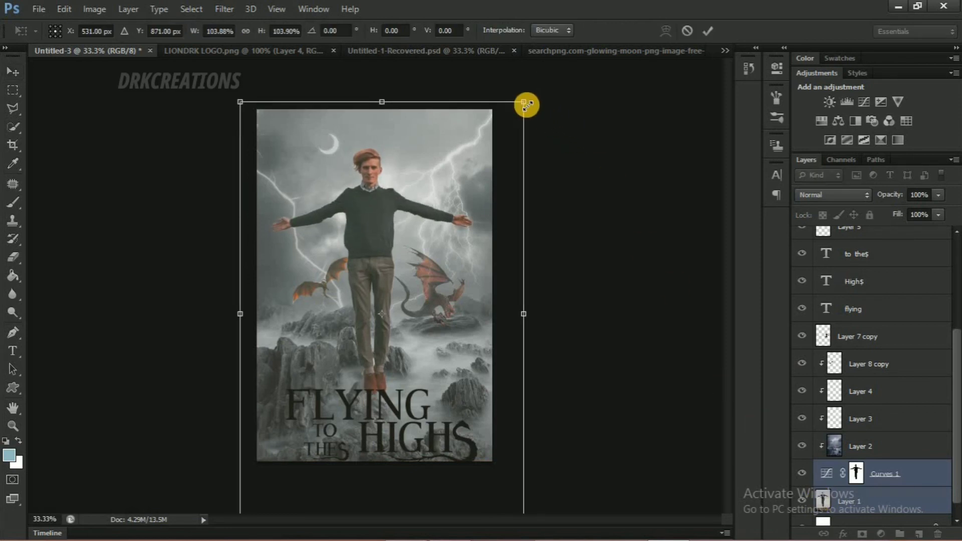
key("shift+Up")
key("shift+Up")
key("shift+Up")
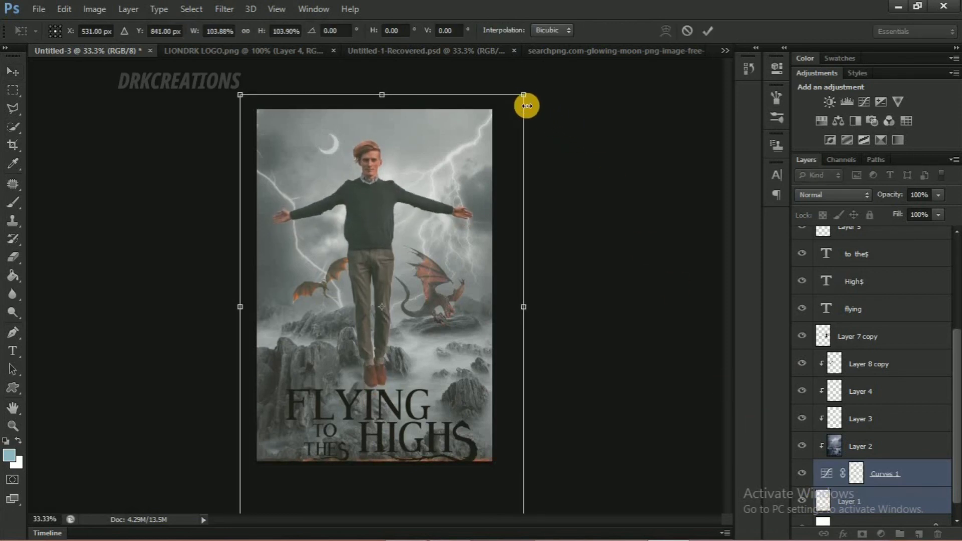
key("Return")
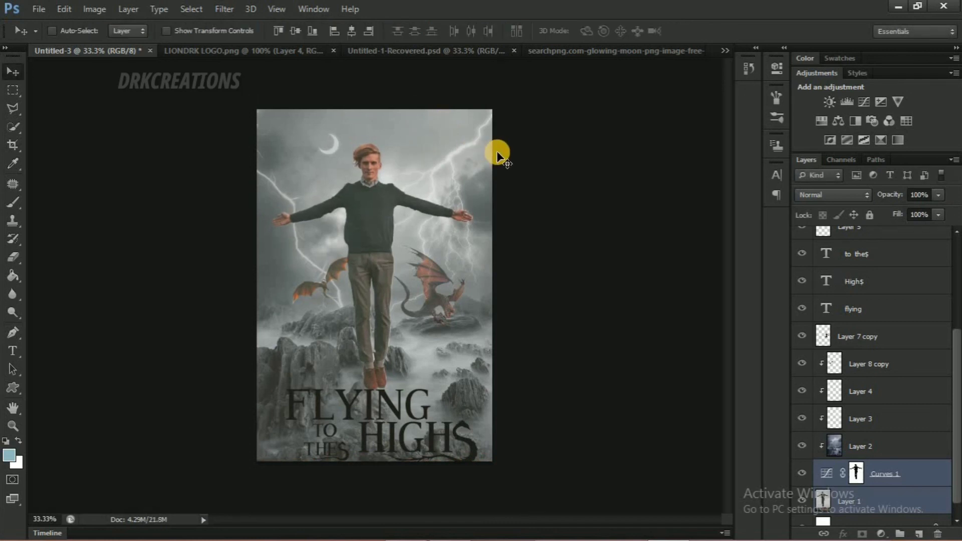
- Copy the Layer 0 logo from LIONDRK LOGO.png into Untitled-3 and place its layer directly above the "to the$" text layer
left_click(870, 488)
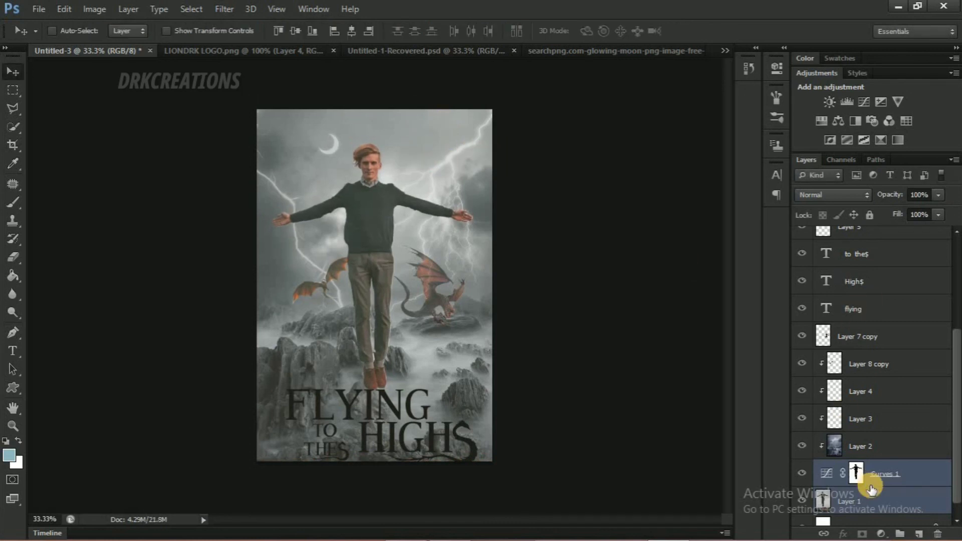
left_click(870, 497, "ctrl")
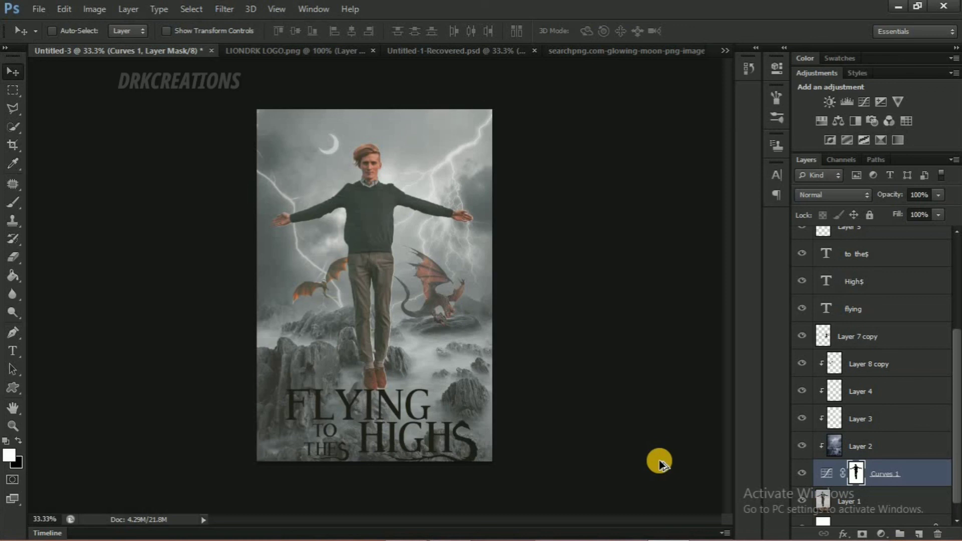
left_click(340, 50)
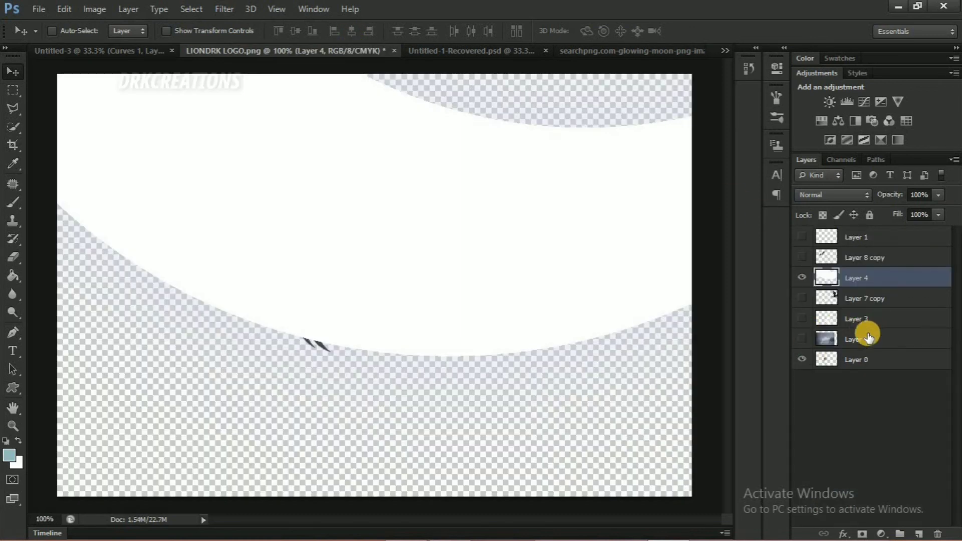
left_click(869, 364)
left_click(801, 279)
left_click_drag(388, 305, 401, 252)
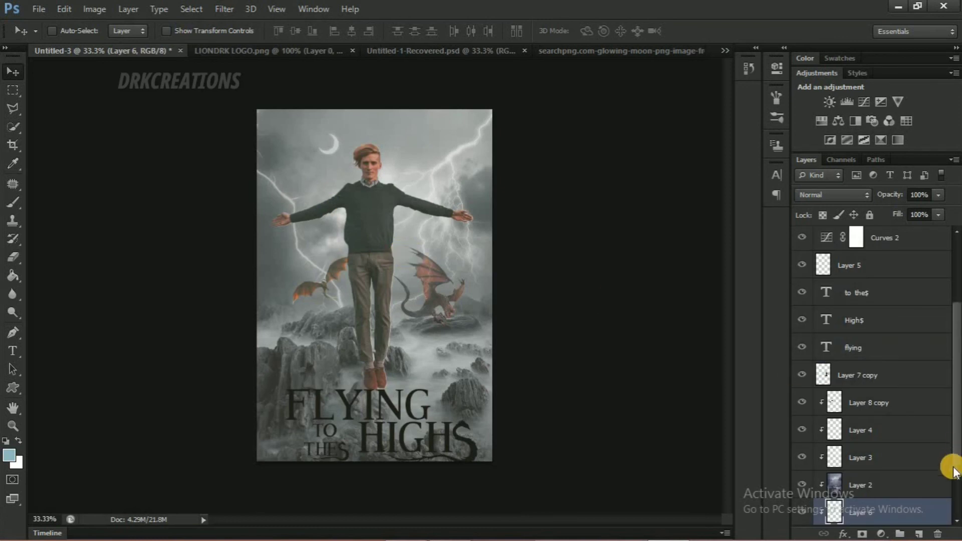
left_click_drag(921, 507, 926, 278)
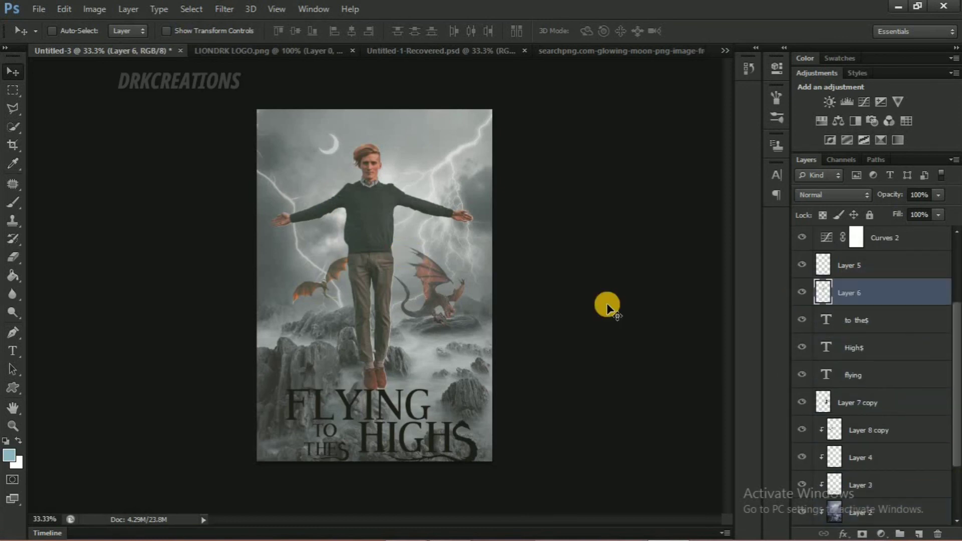
- Move the lion logo to the upper-right corner of the poster, scale it to about 55.9% and apply the transform
left_click_drag(377, 234, 438, 124)
key("ctrl+t")
left_click_drag(521, 183, 463, 131)
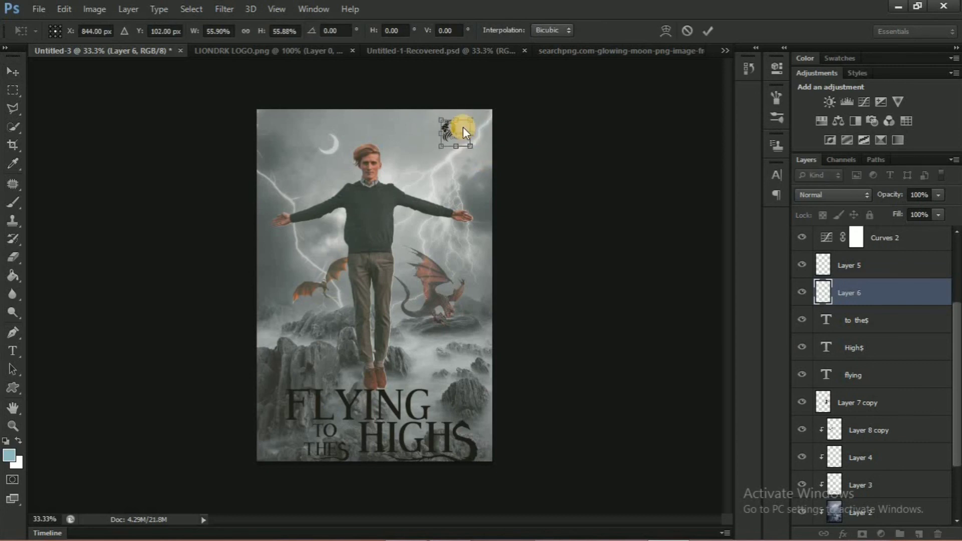
key("Return")
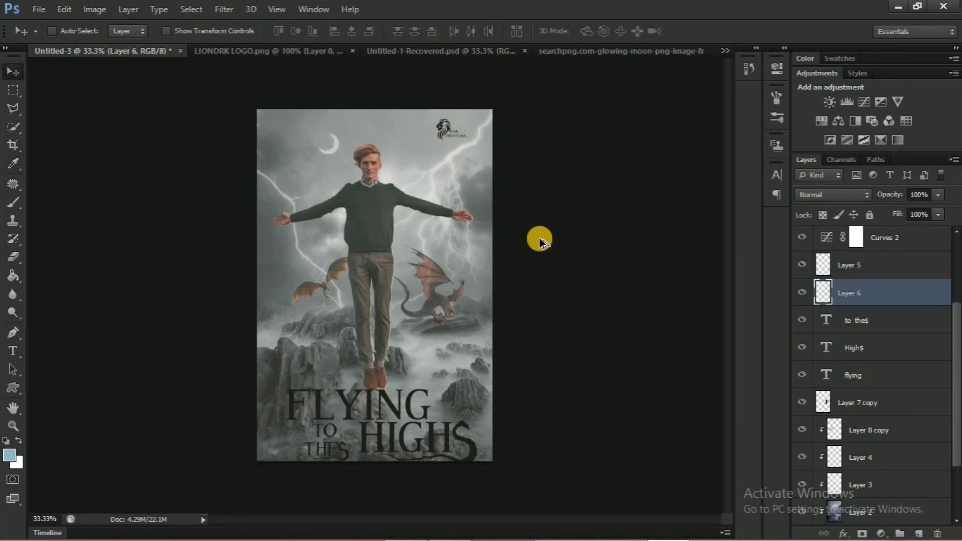